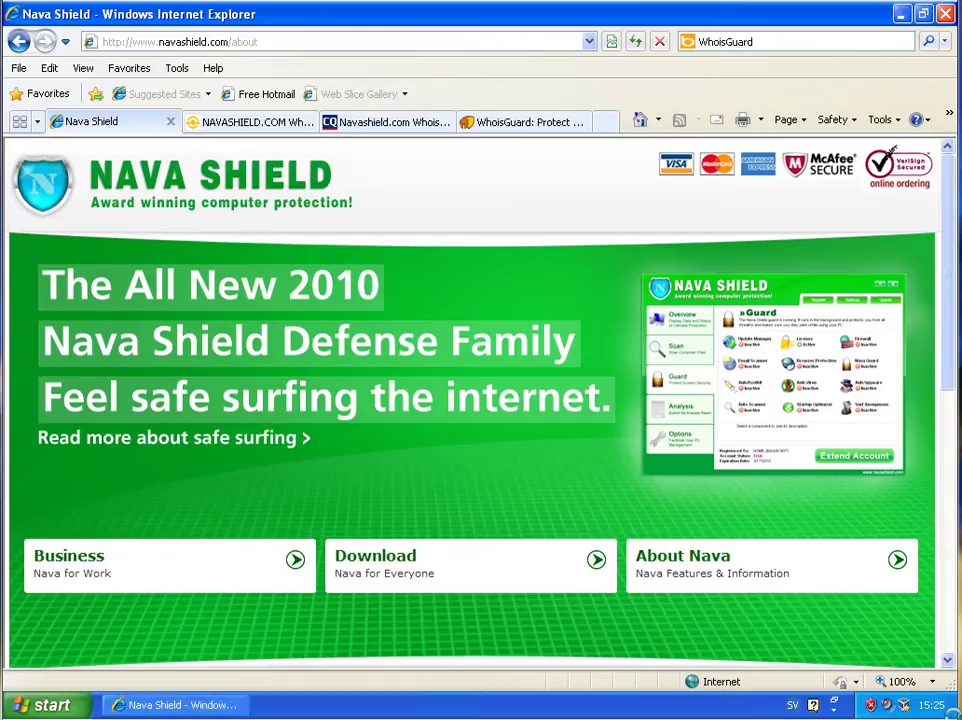
# Open the 'Read more about safe surfing' link and read through the Nava Shield Features page
pyautogui.moveTo(930, 706)
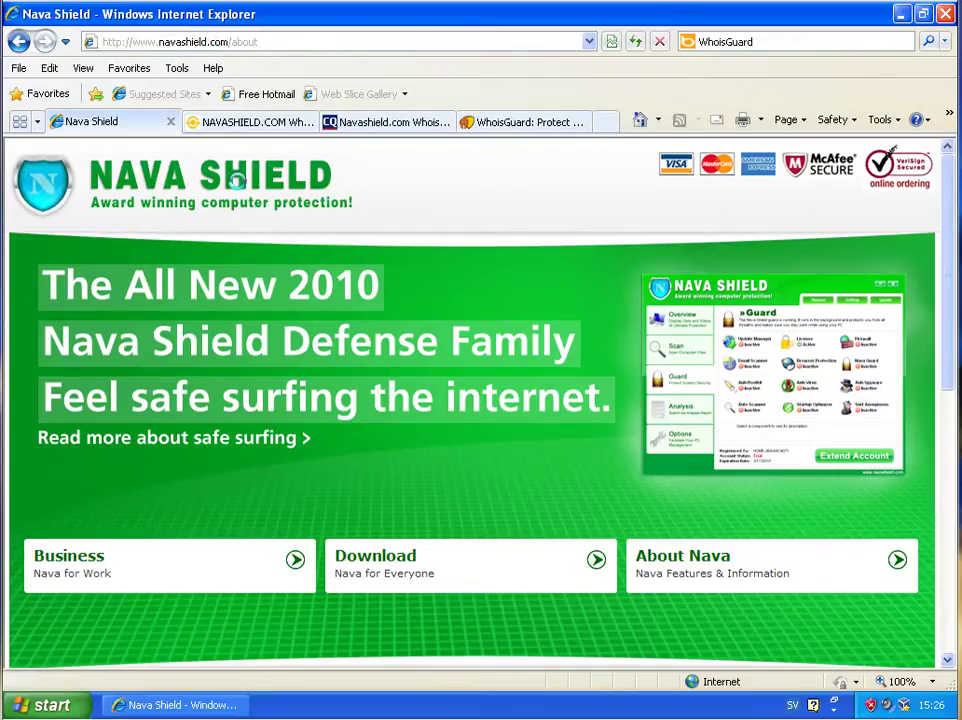
pyautogui.moveTo(946, 228); pyautogui.dragTo(507, 307)
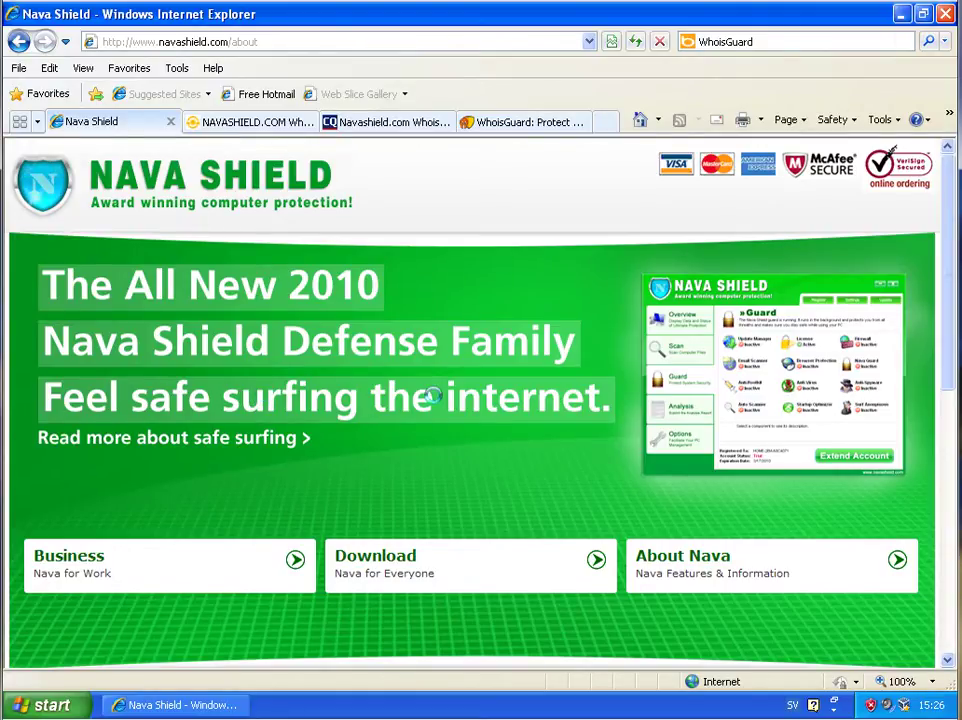
pyautogui.click(232, 437)
pyautogui.scroll(-3, 763, 392)
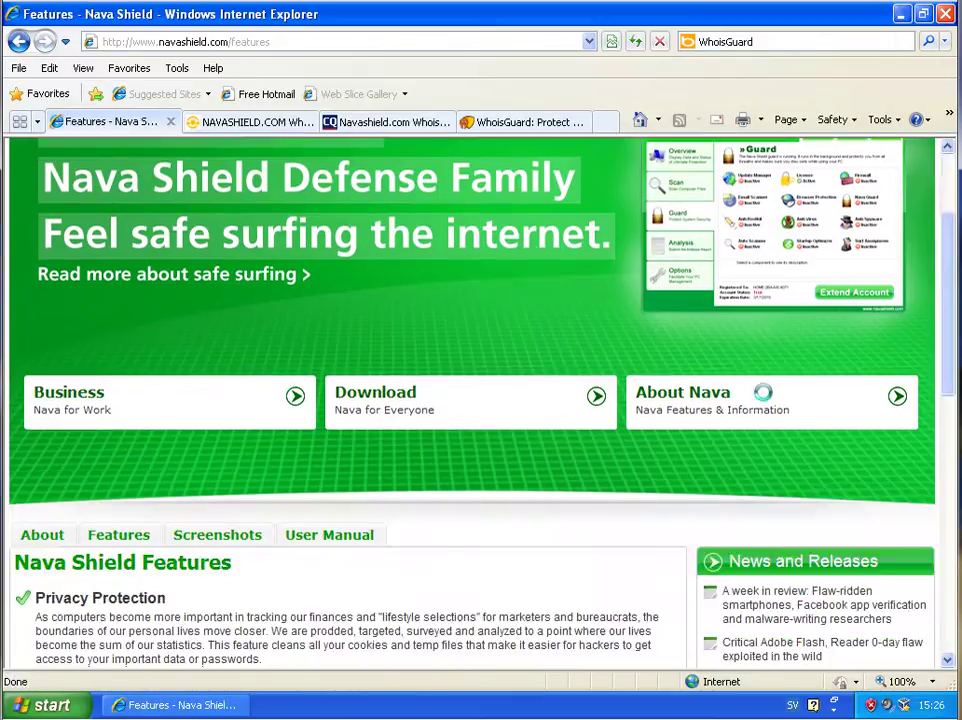
pyautogui.scroll(-6, 427, 464)
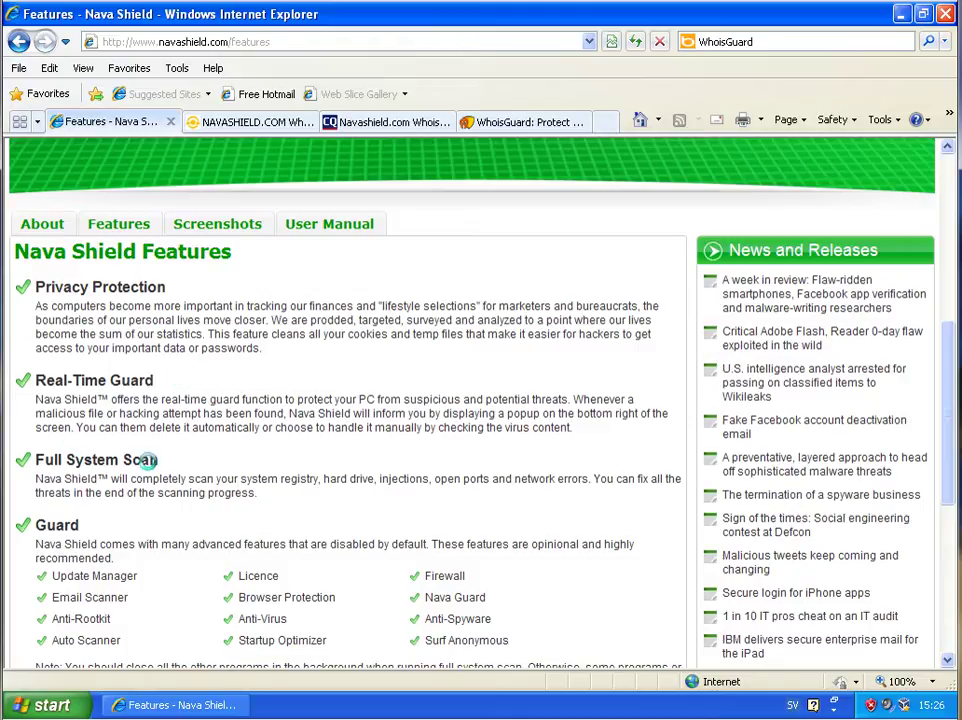
pyautogui.scroll(-5, 155, 480)
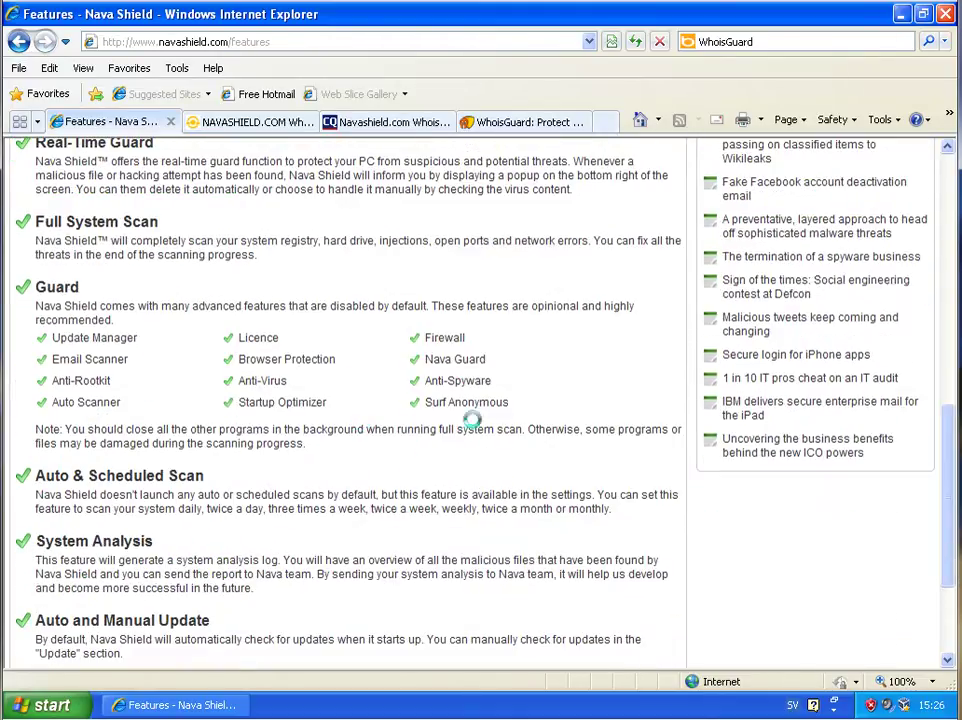
pyautogui.scroll(-4, 472, 421)
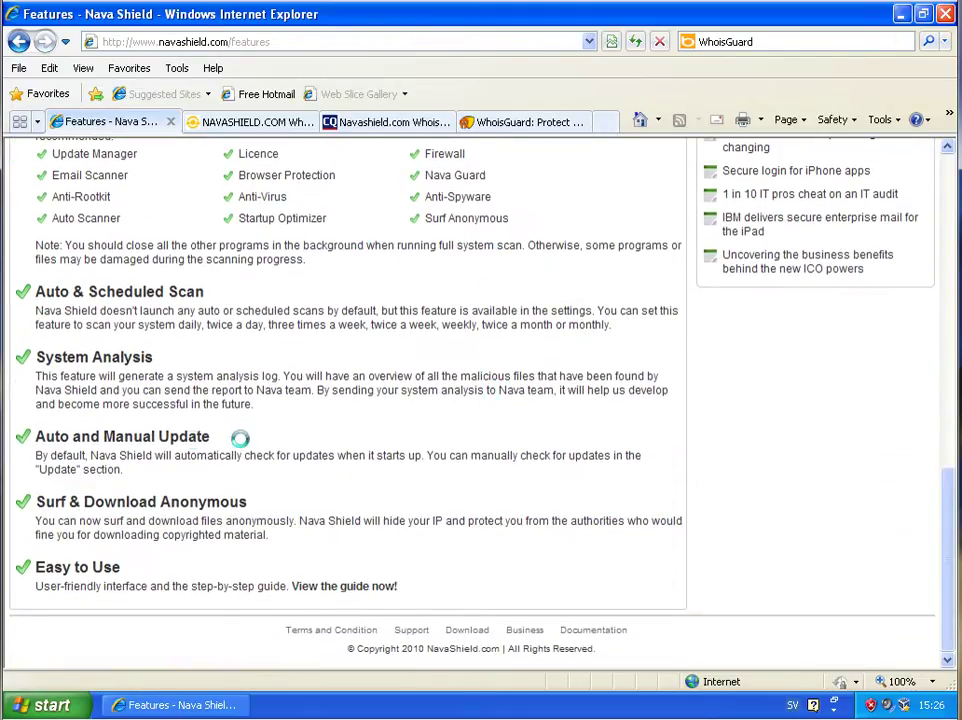
pyautogui.scroll(15, 275, 430)
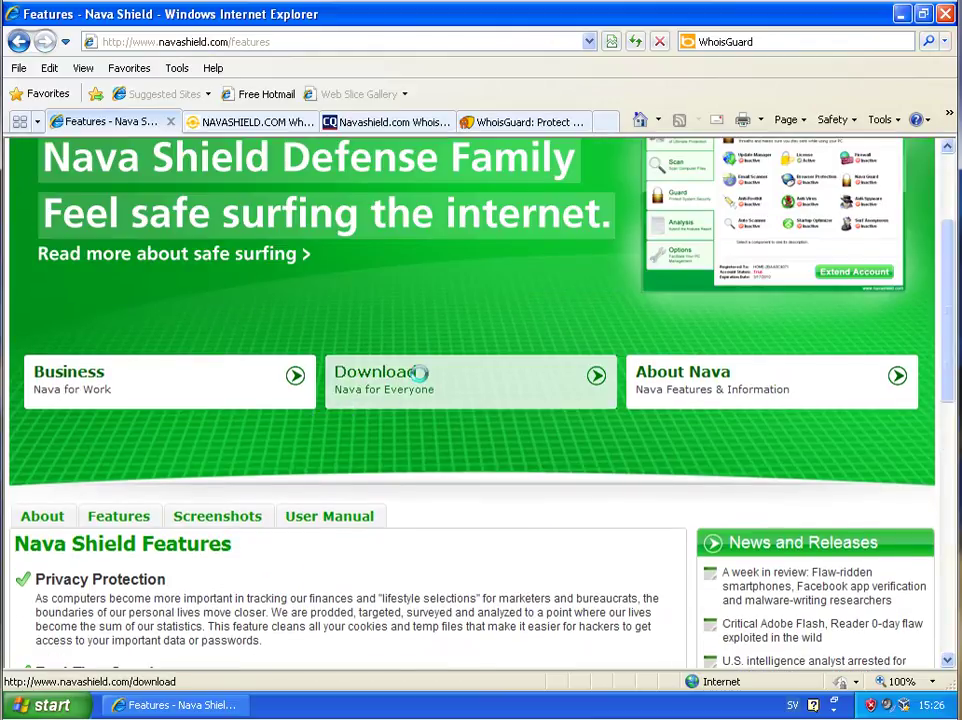
# Open the Download page and scroll down to 'Download Nava Shield for free'
pyautogui.click(416, 373)
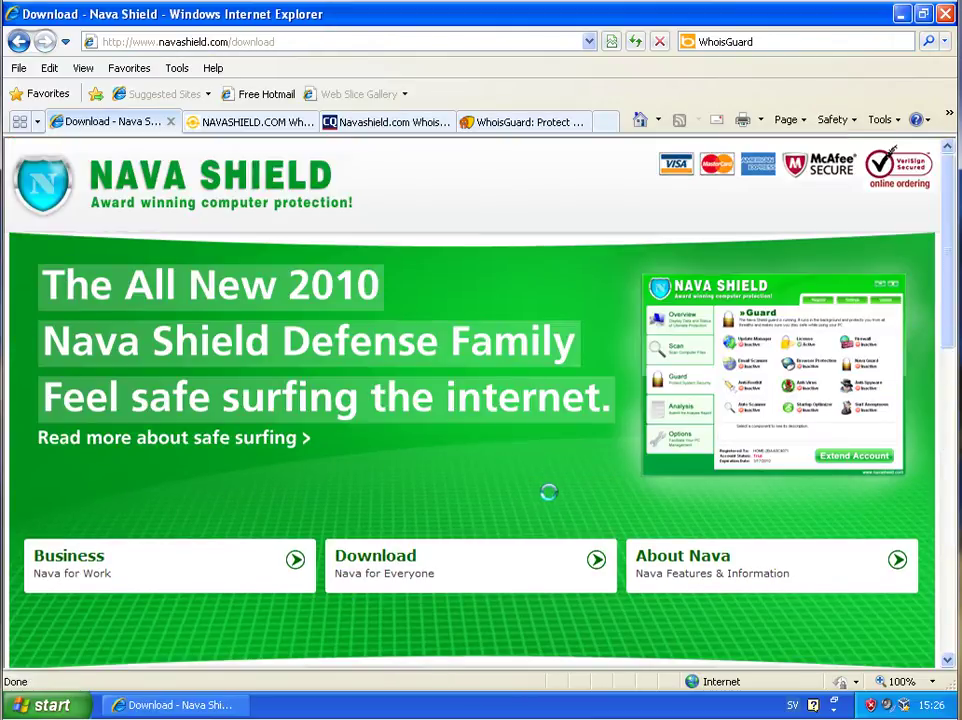
pyautogui.scroll(-1, 549, 491)
pyautogui.scroll(-5, 549, 491)
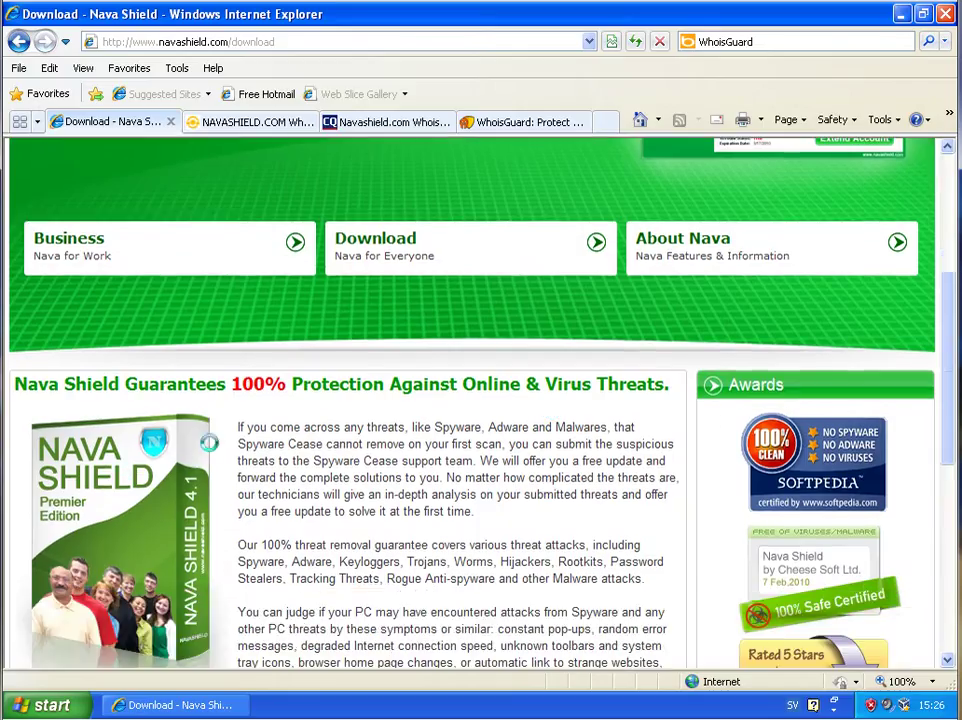
pyautogui.scroll(-3, 683, 393)
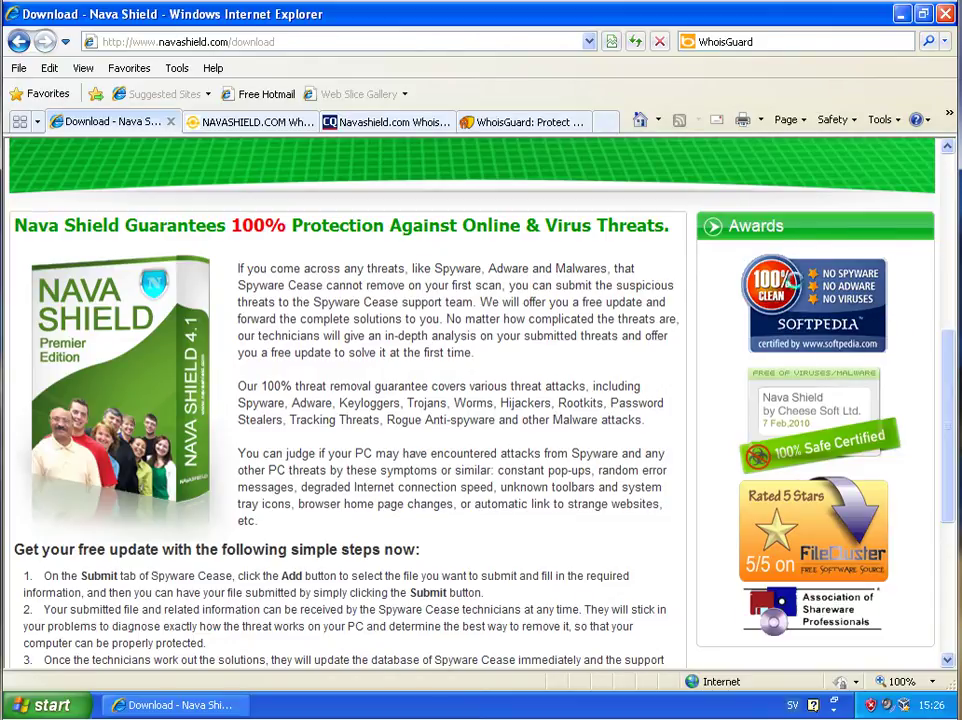
pyautogui.scroll(-5, 659, 466)
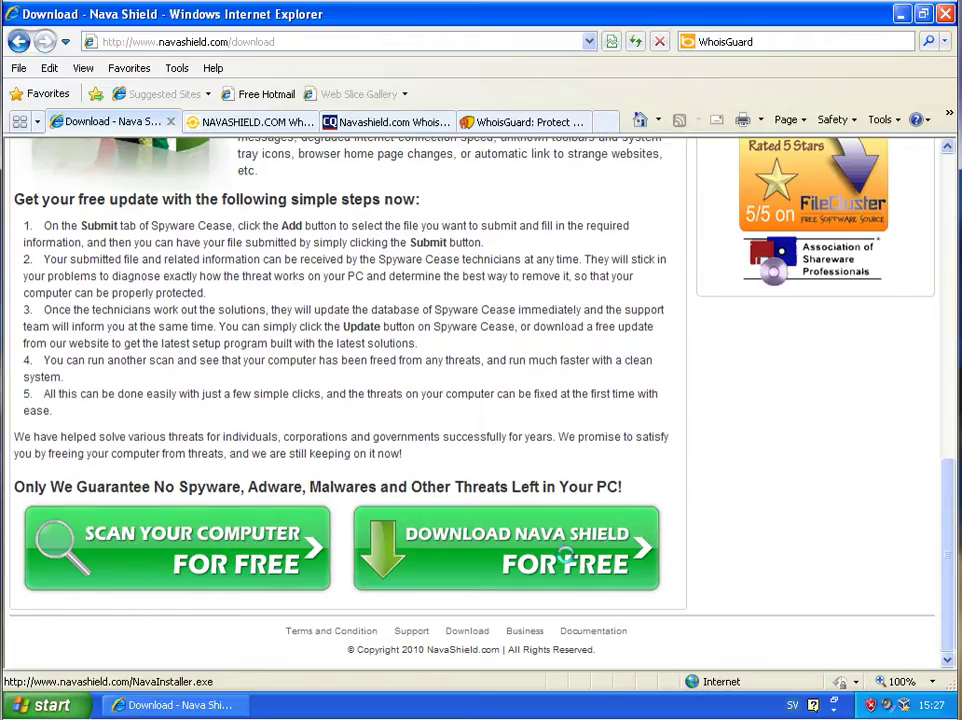
# Save NavaInstaller.exe to My Documents and bring the download page back in front
pyautogui.click(546, 565)
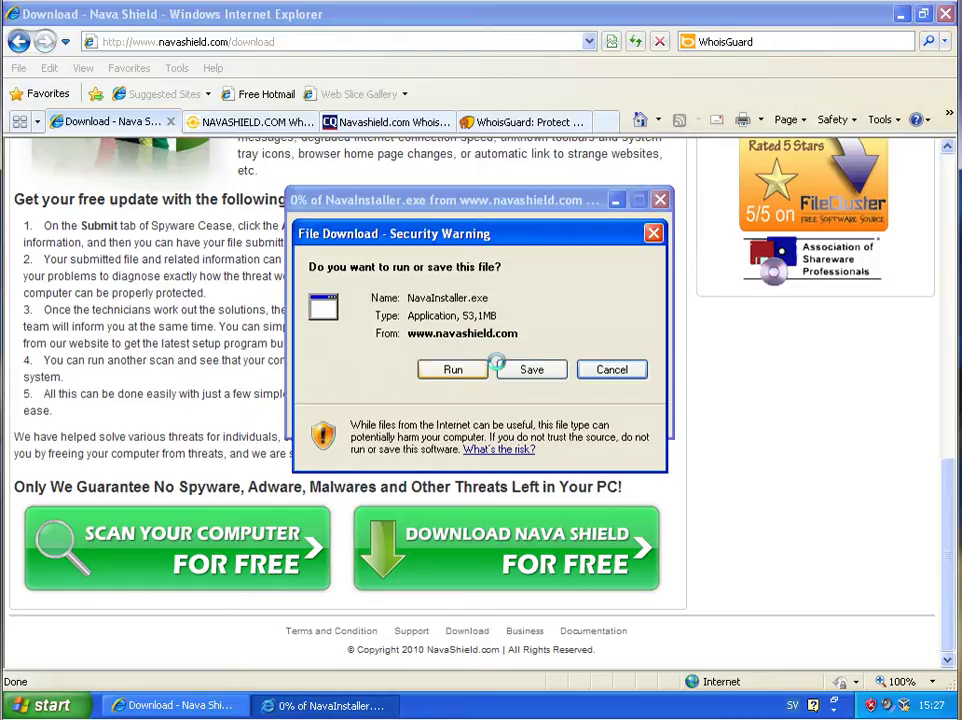
pyautogui.click(535, 370)
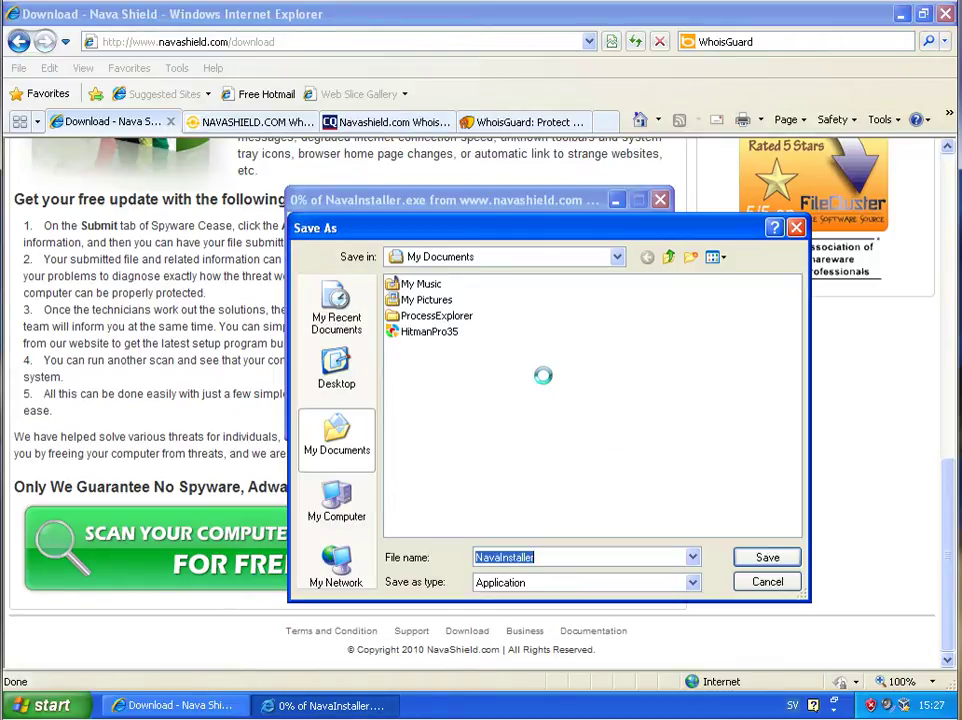
pyautogui.click(767, 557)
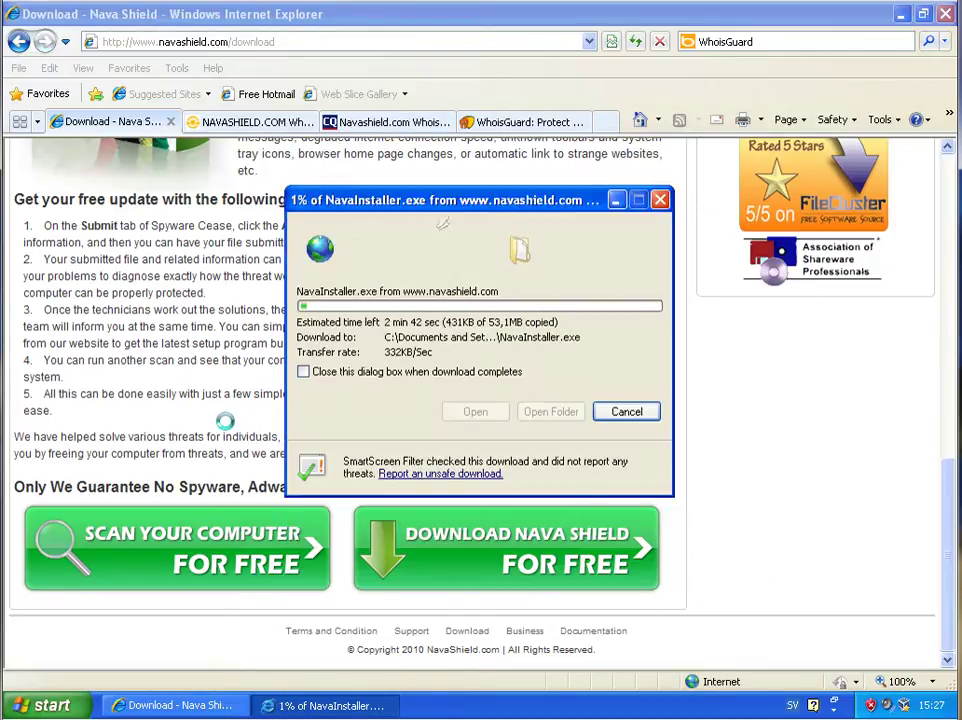
pyautogui.click(206, 387)
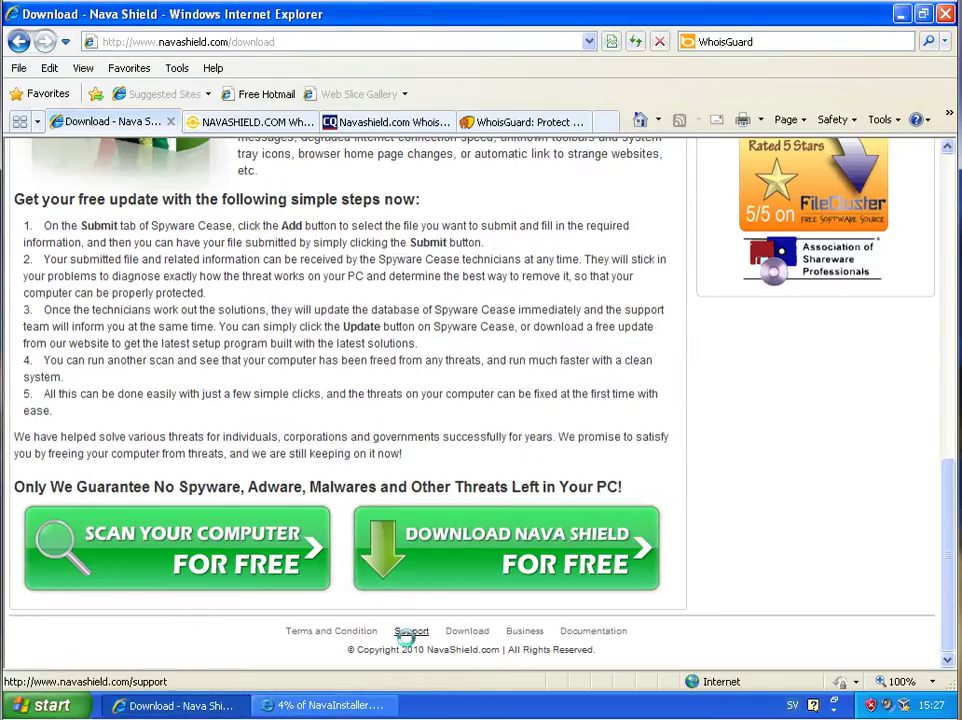
# Open the Business pricing page and highlight the 'Packacge' typo and '(100 User License)' text
pyautogui.scroll(1, 531, 372)
pyautogui.scroll(10, 531, 372)
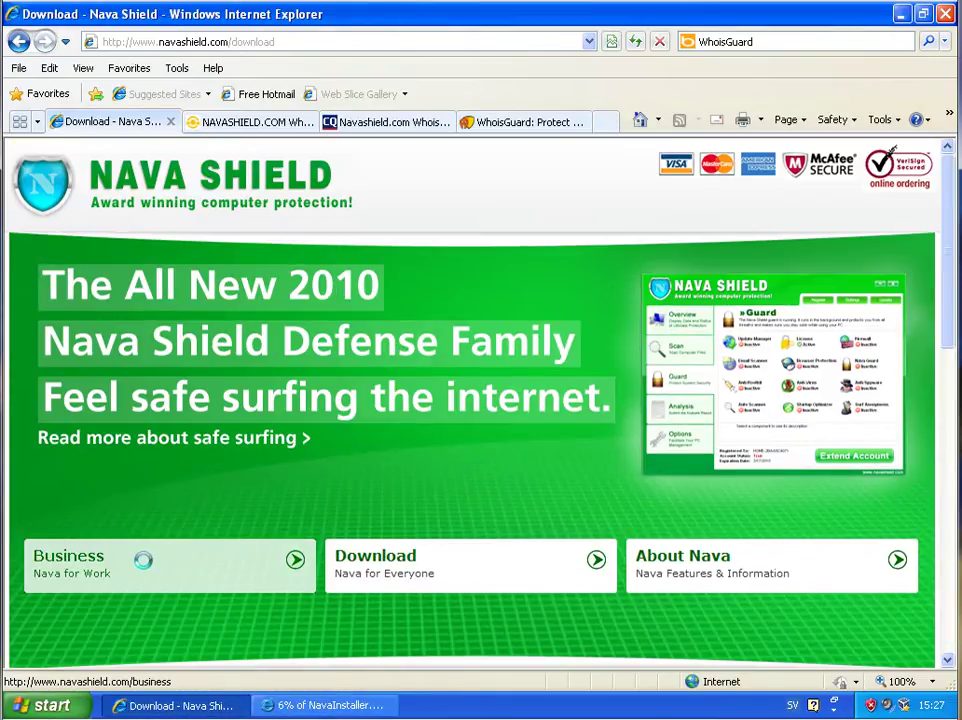
pyautogui.click(143, 560)
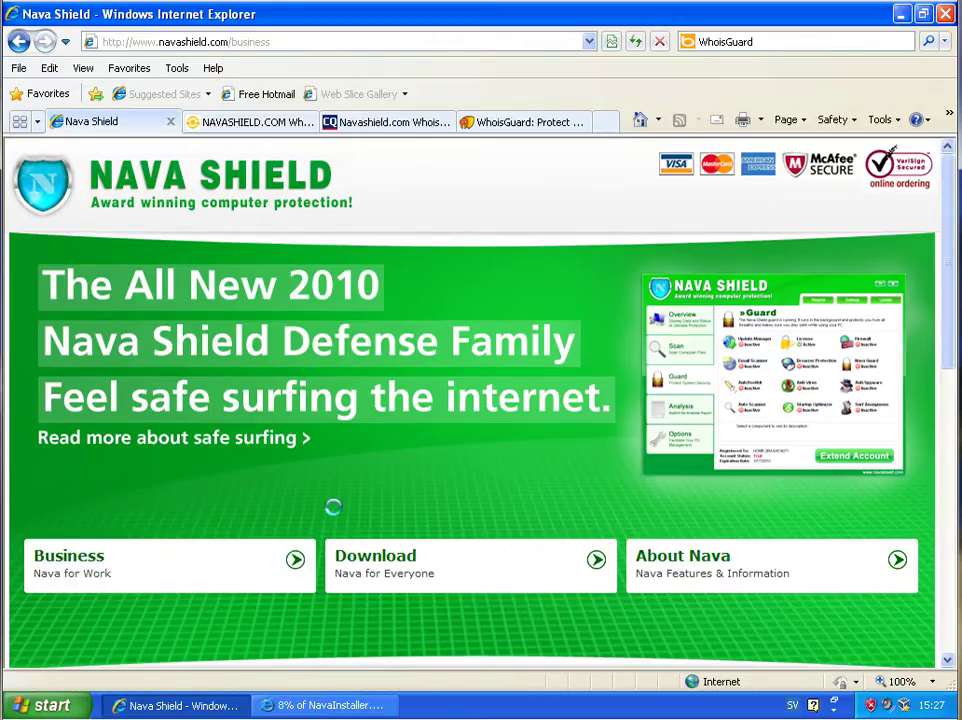
pyautogui.scroll(-4, 421, 453)
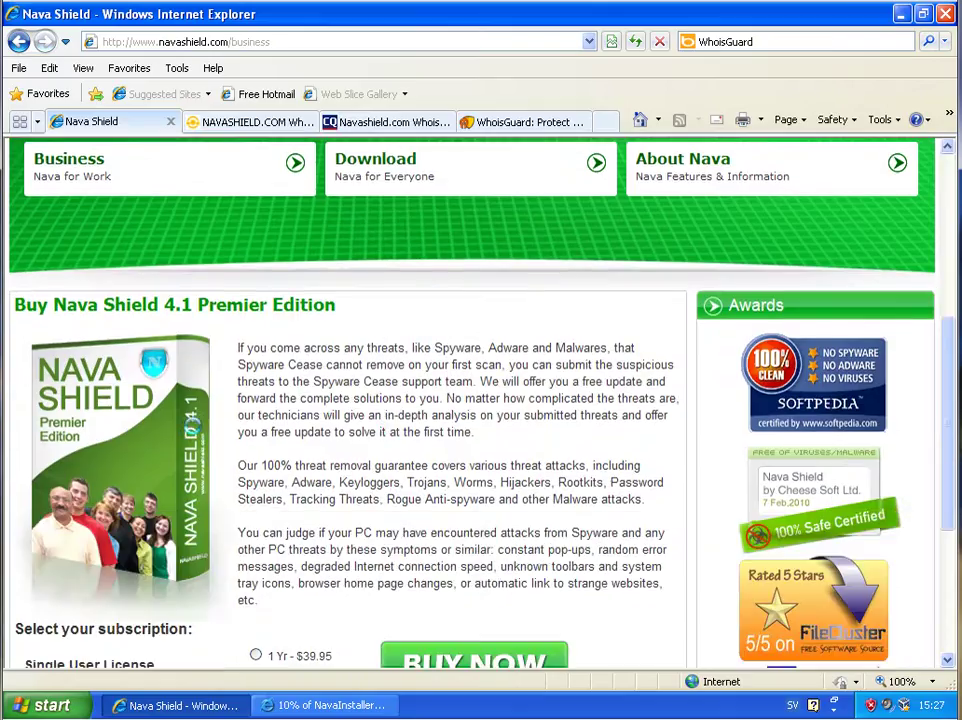
pyautogui.scroll(-3, 400, 416)
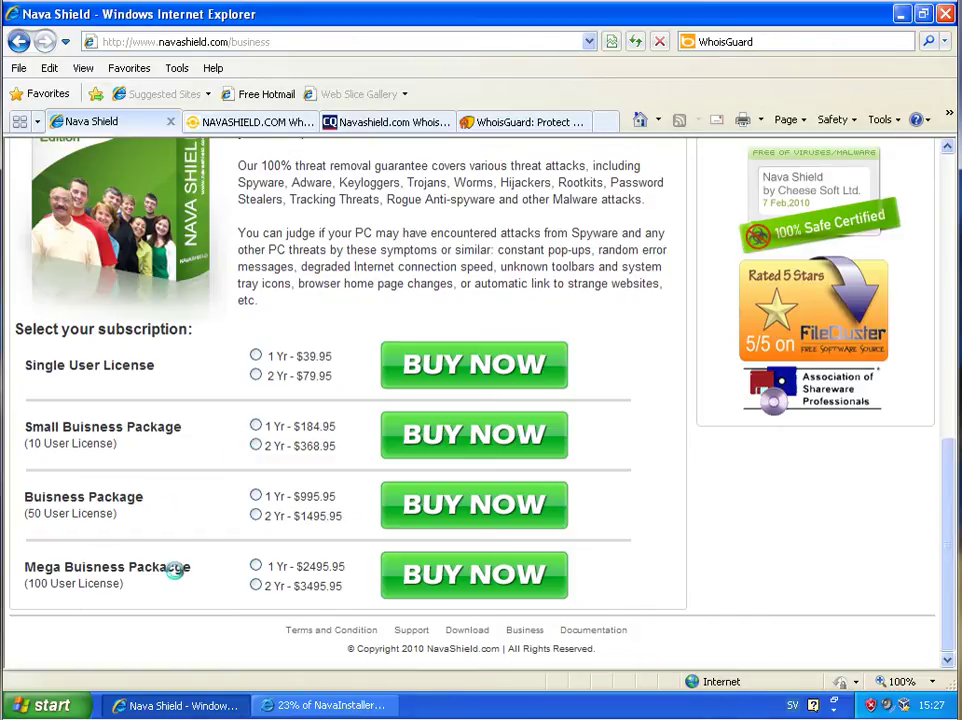
pyautogui.doubleClick(188, 568)
pyautogui.moveTo(188, 568)
pyautogui.mouseDown()
pyautogui.moveTo(141, 570)
pyautogui.moveTo(203, 566)
pyautogui.moveTo(178, 568)
pyautogui.mouseUp()
pyautogui.moveTo(38, 577); pyautogui.dragTo(123, 584)
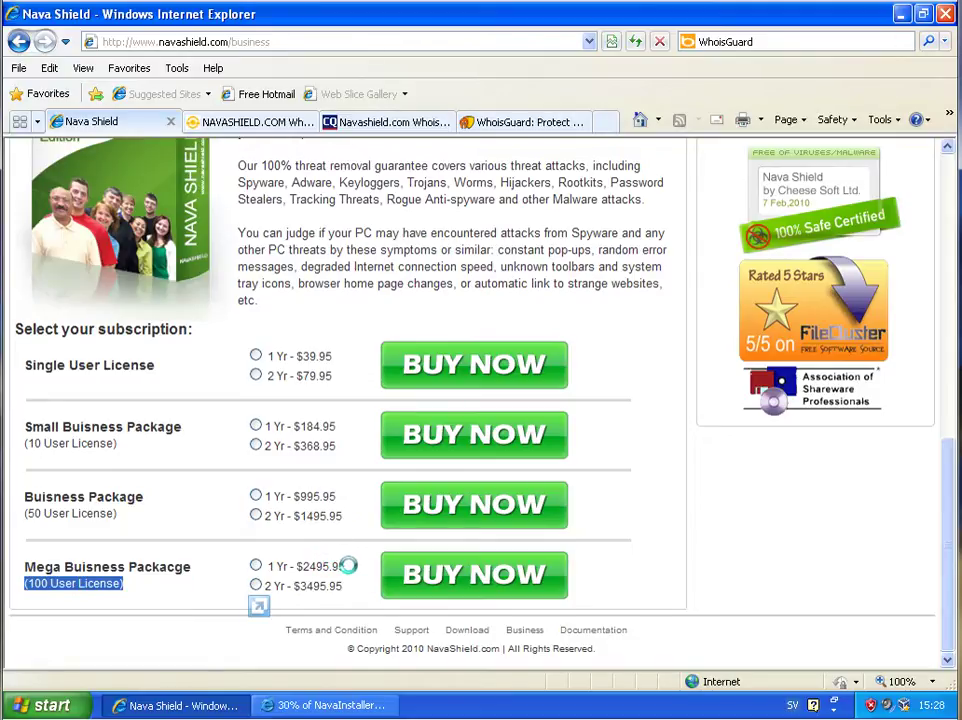
# Try twice to buy the 1 Yr Single User License; BUY NOW only returns to the top
pyautogui.click(500, 368)
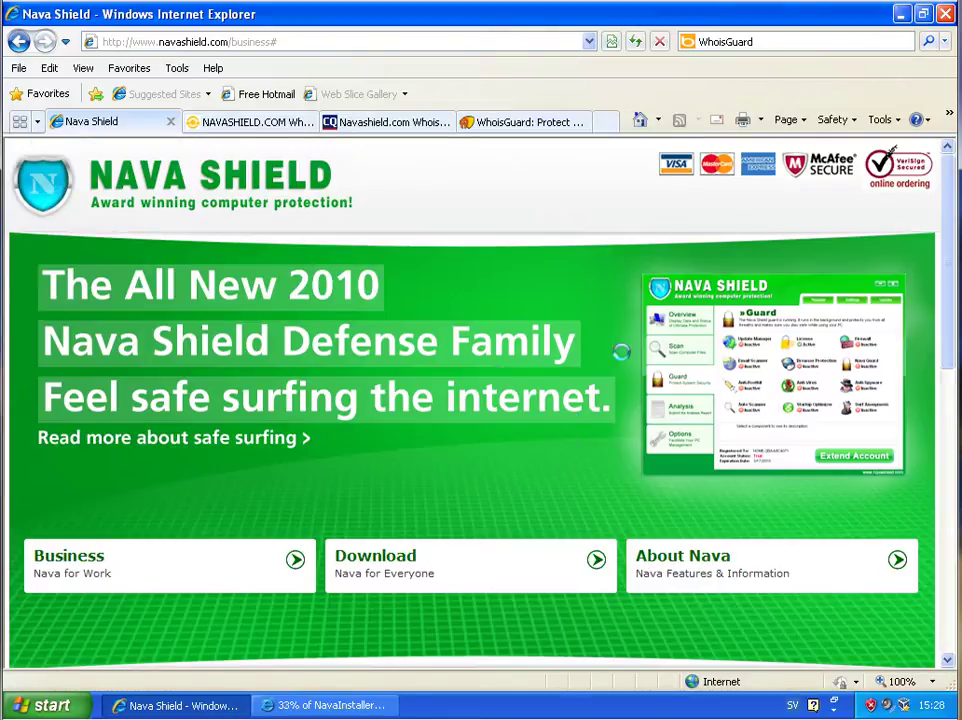
pyautogui.scroll(-2, 412, 441)
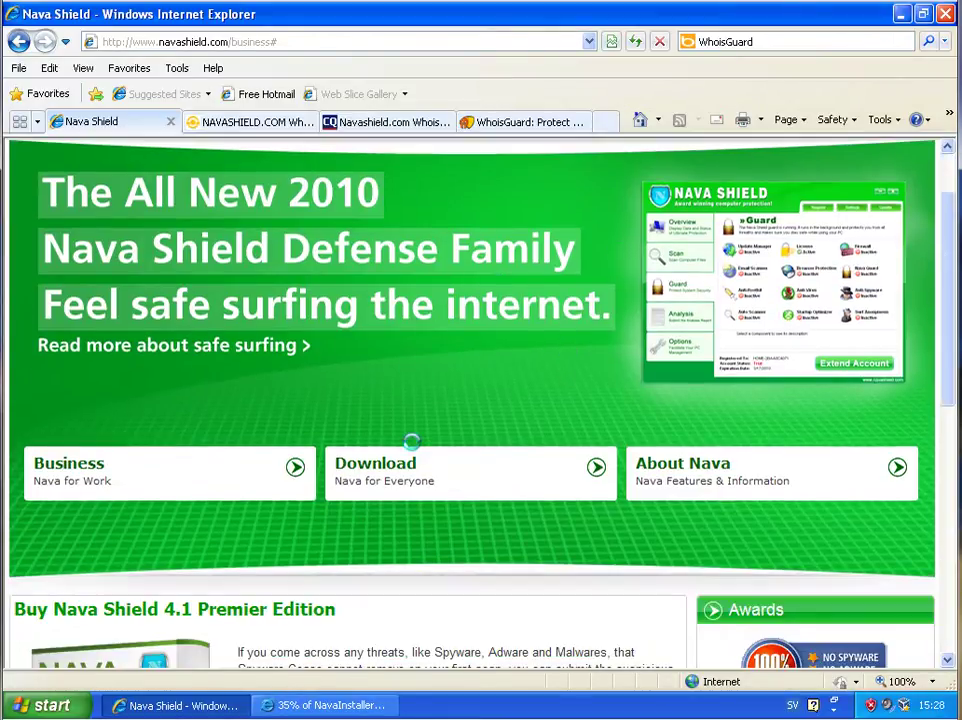
pyautogui.scroll(-10, 412, 441)
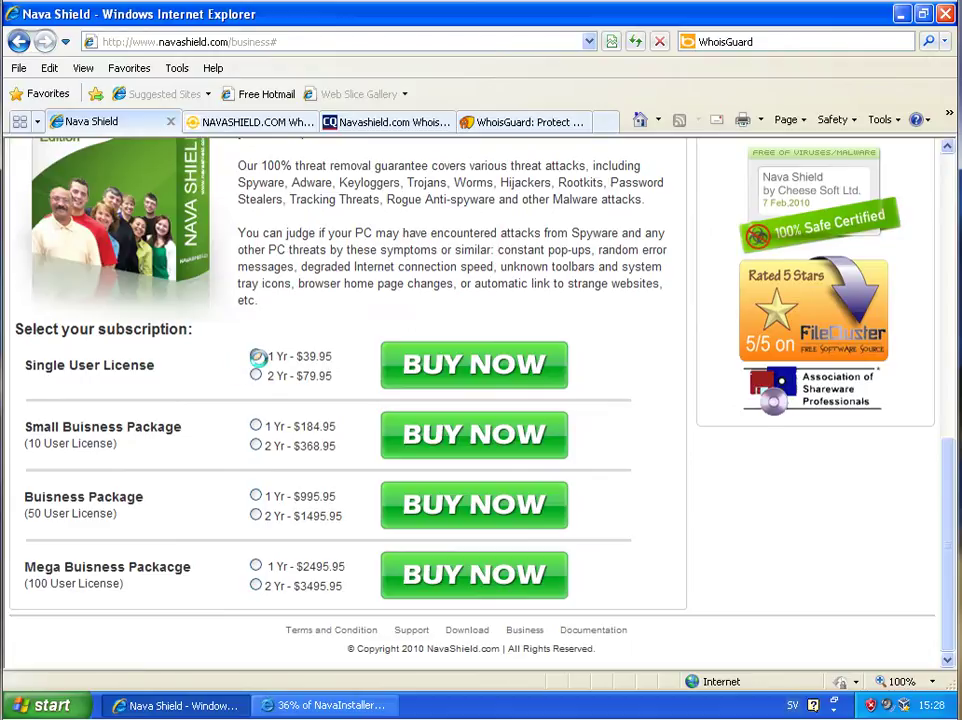
pyautogui.click(528, 369)
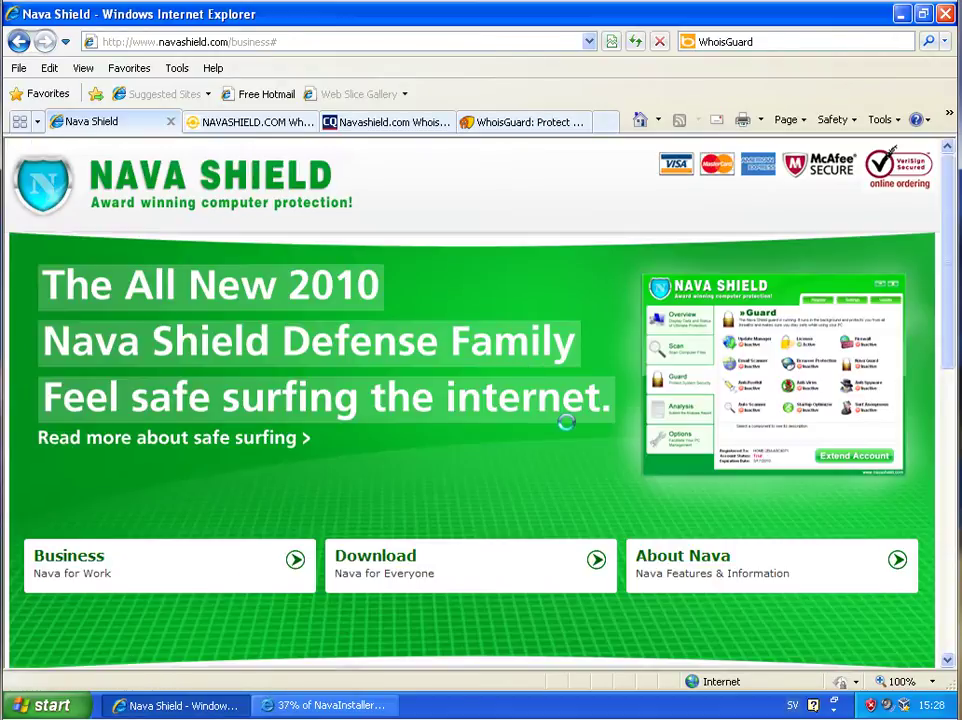
pyautogui.scroll(-12, 422, 350)
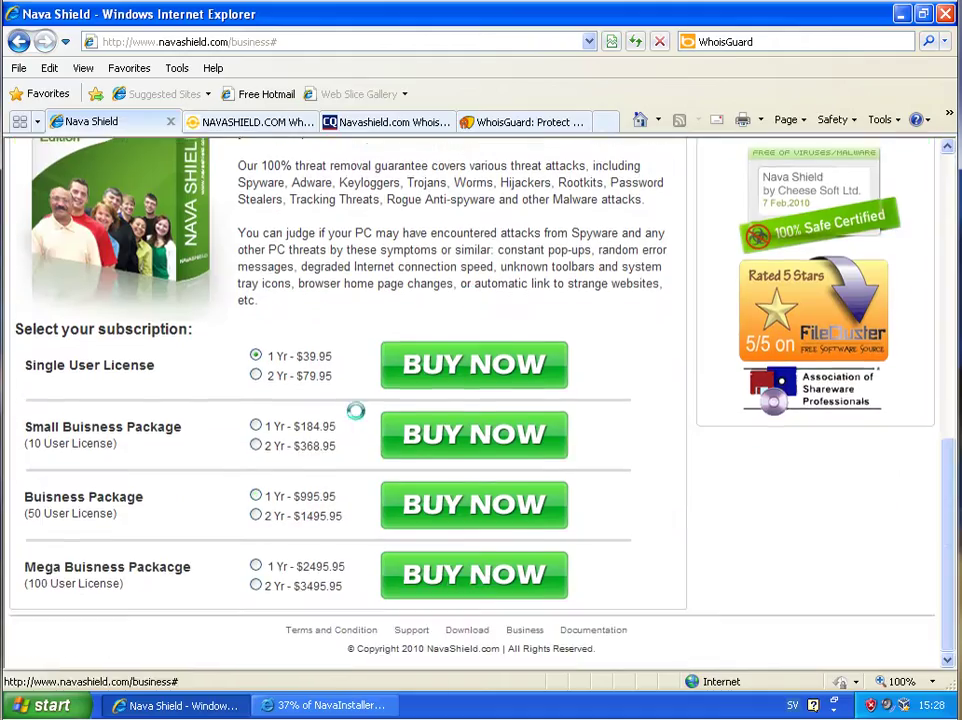
pyautogui.scroll(5, 590, 522)
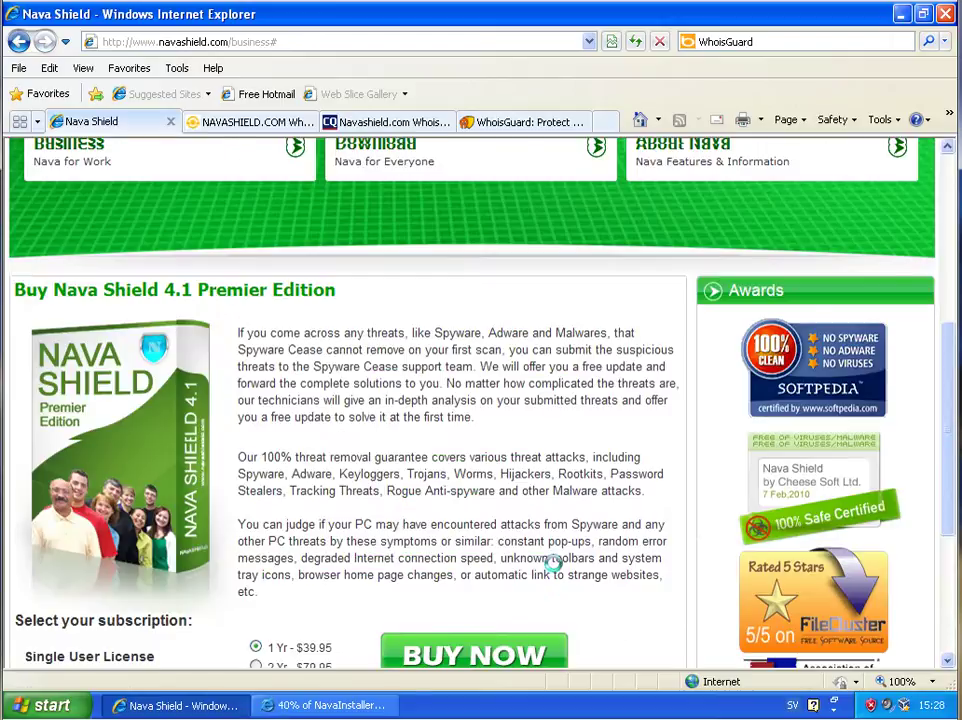
# Open About Nava and its 'Critical Adobe Flash, Reader 0-day flaw' news link
pyautogui.click(725, 430)
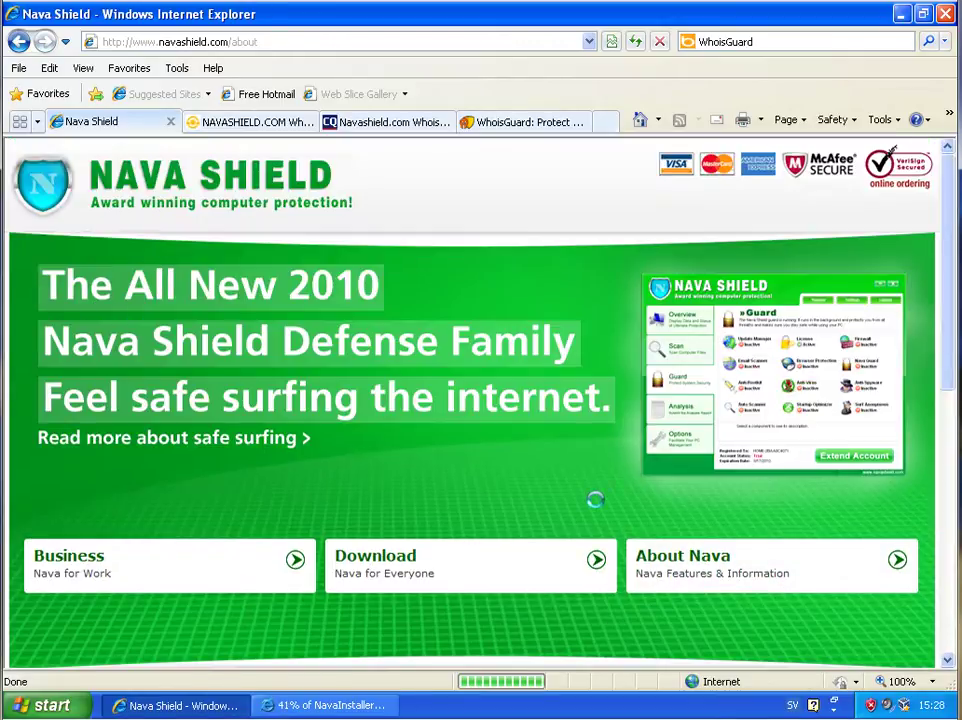
pyautogui.scroll(-4, 554, 507)
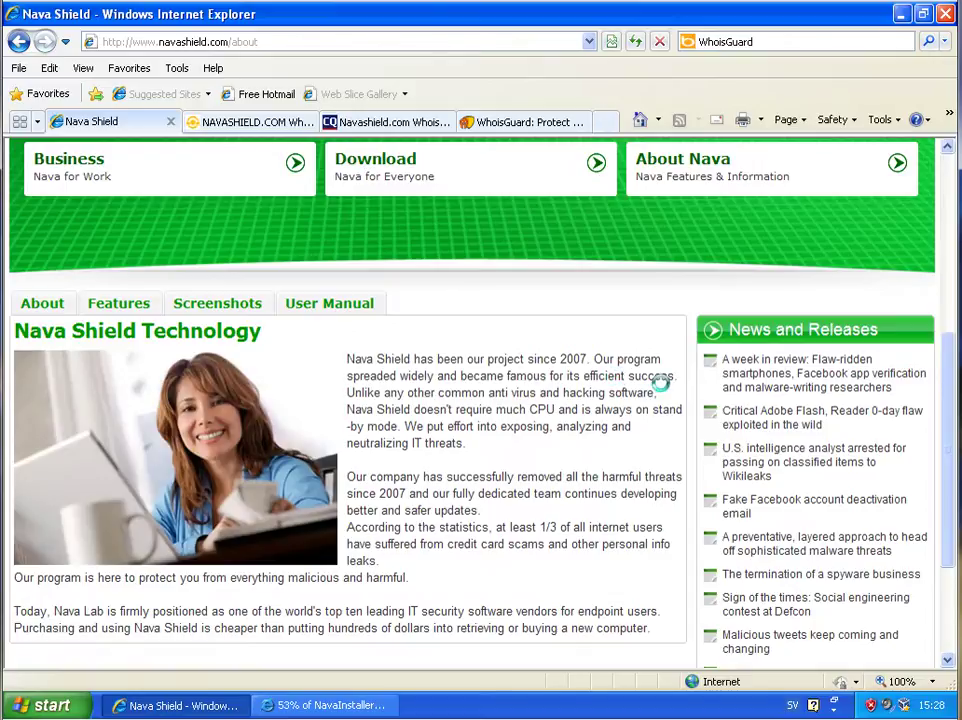
pyautogui.scroll(-3, 430, 532)
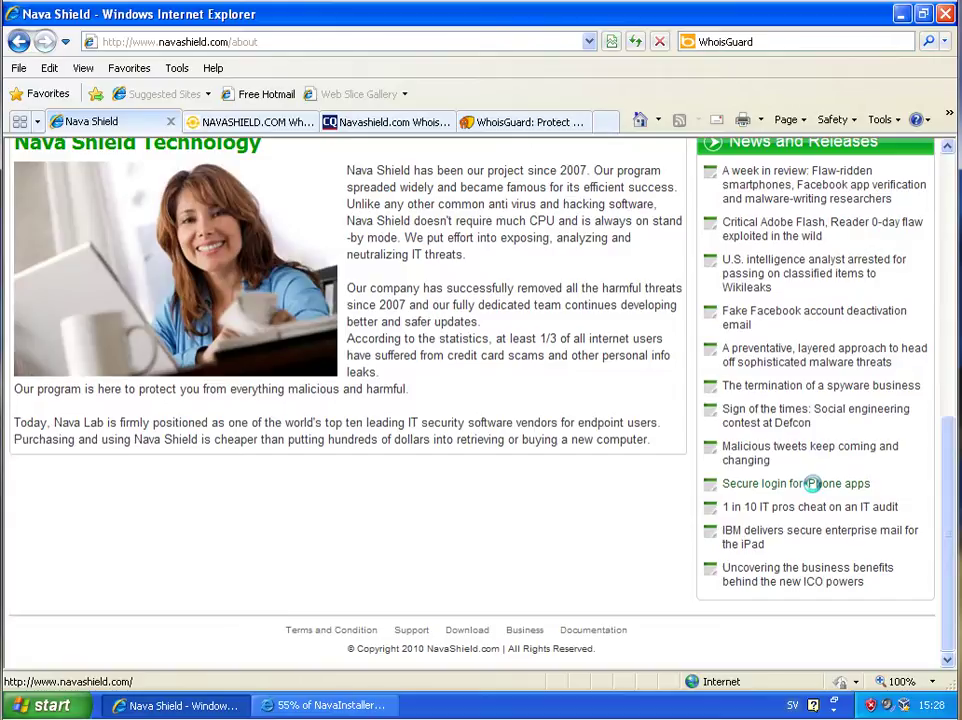
pyautogui.scroll(3, 800, 260)
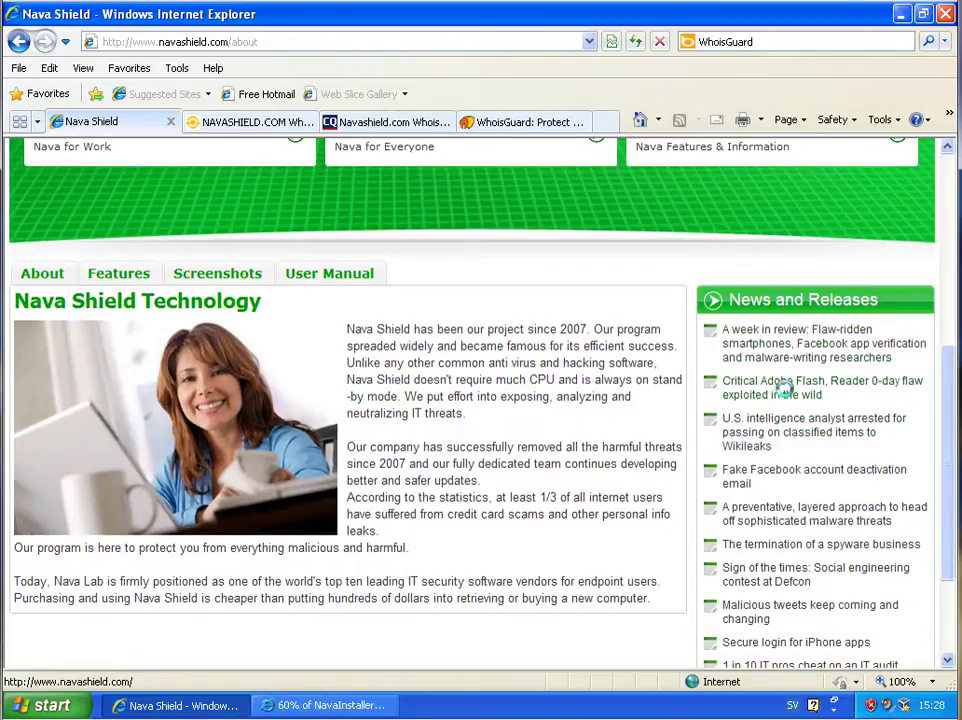
pyautogui.click(786, 393)
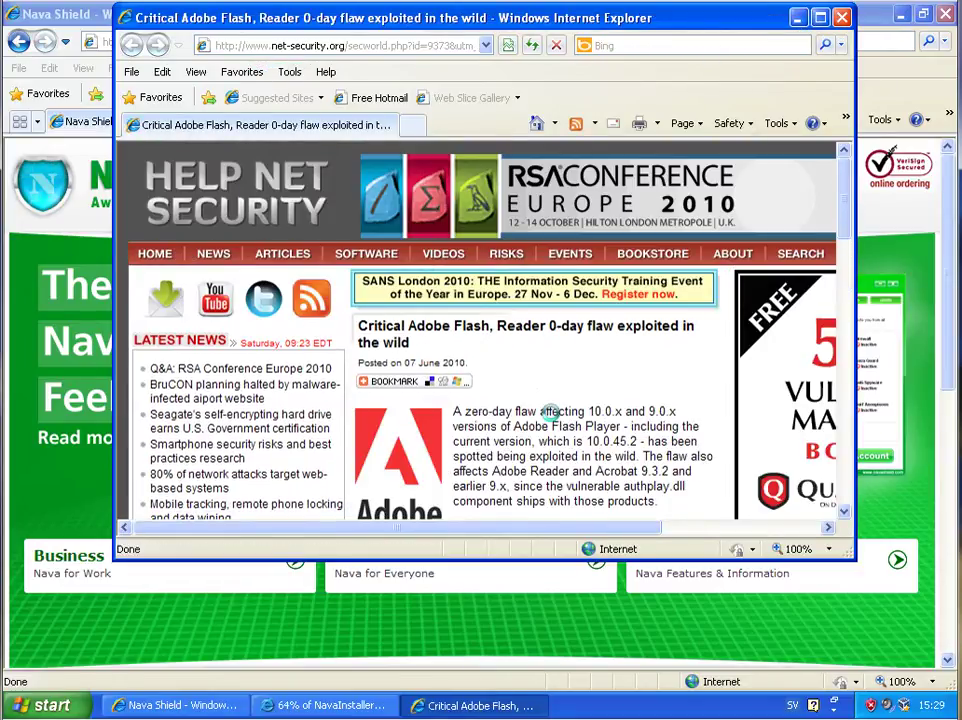
# Skim the Adobe Flash article and close its window
pyautogui.scroll(-8, 550, 412)
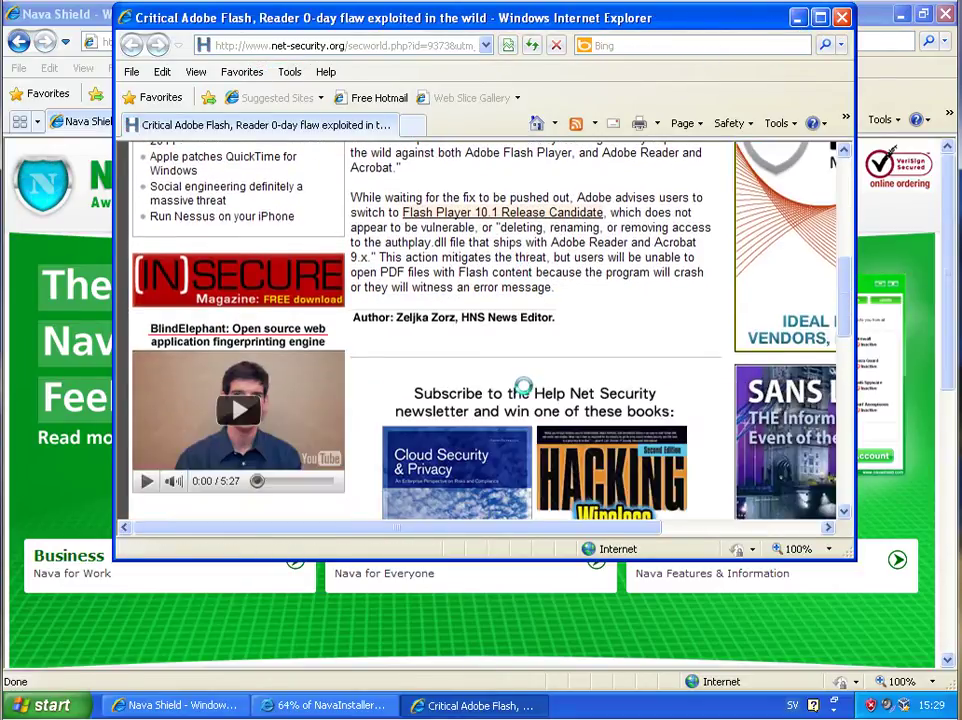
pyautogui.click(842, 17)
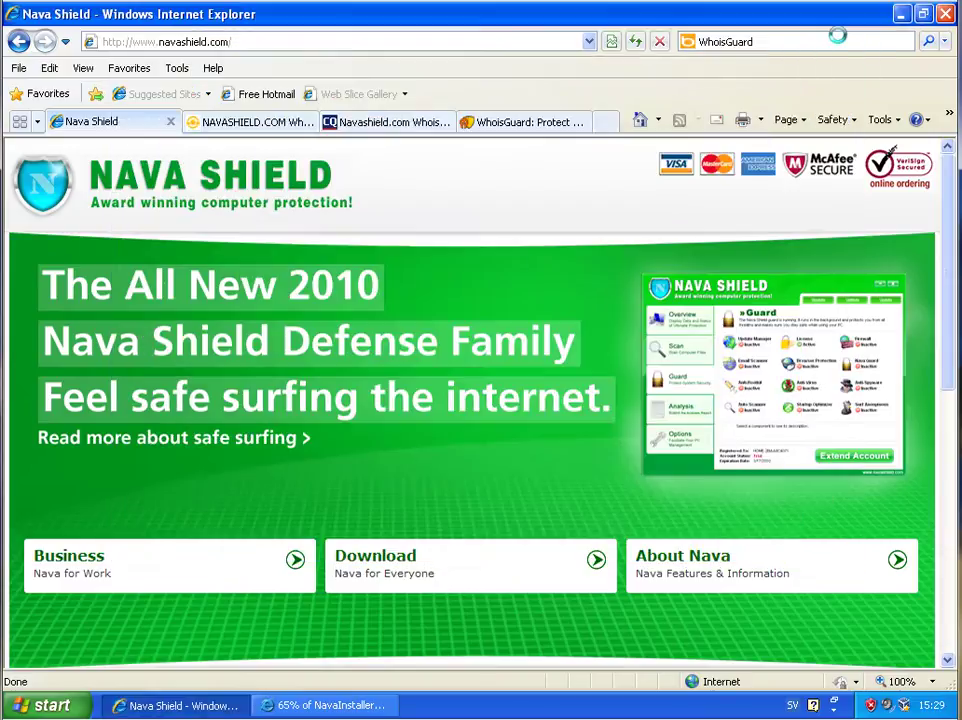
pyautogui.scroll(-5, 784, 344)
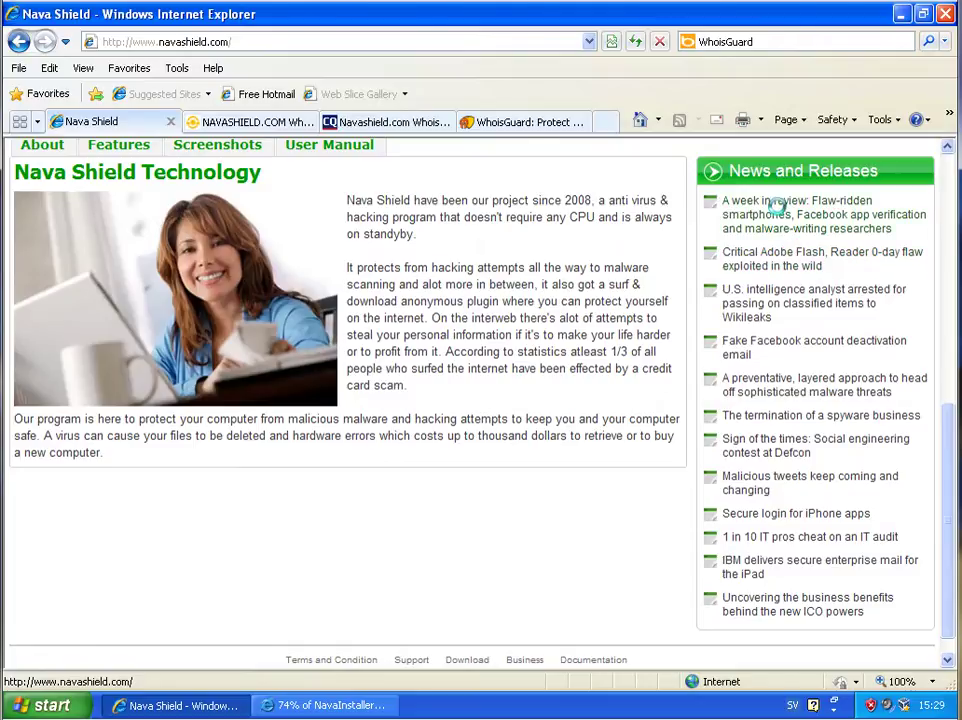
# Open, maximize and skim the 'A week in review' article, then close it with Alt+F4
pyautogui.click(760, 208)
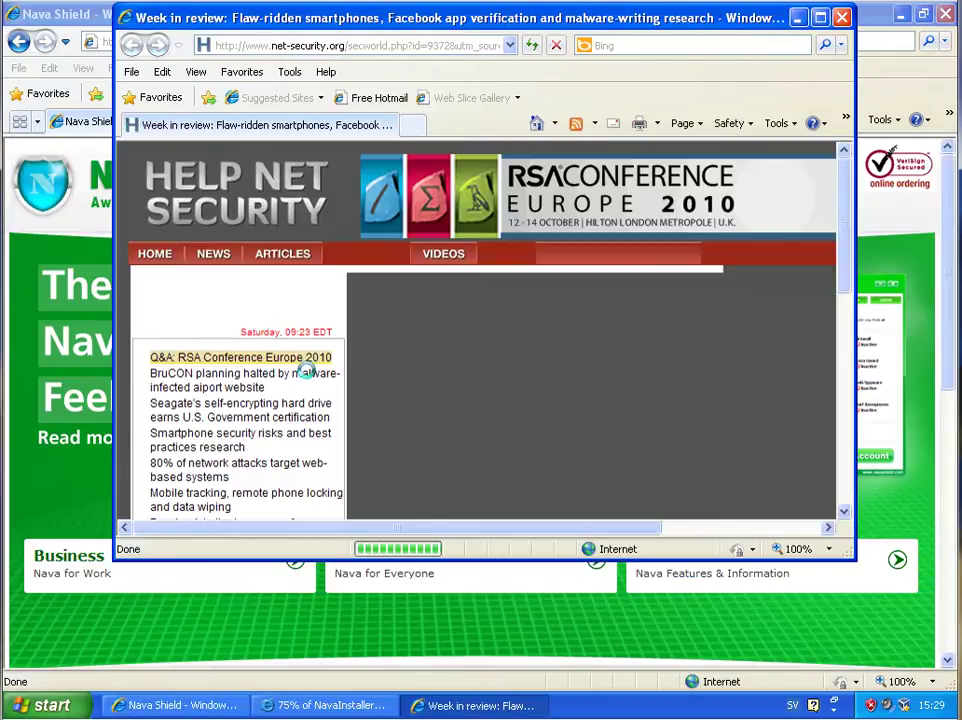
pyautogui.scroll(-8, 545, 420)
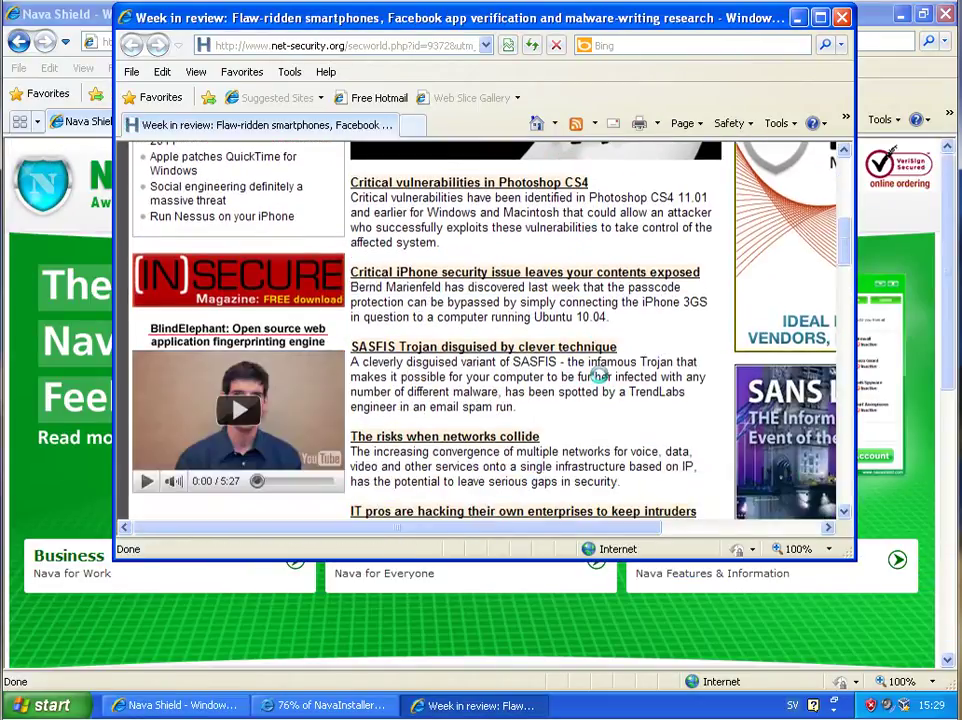
pyautogui.click(819, 17)
pyautogui.scroll(-5, 480, 470)
pyautogui.scroll(-5, 498, 432)
pyautogui.scroll(-1, 565, 474)
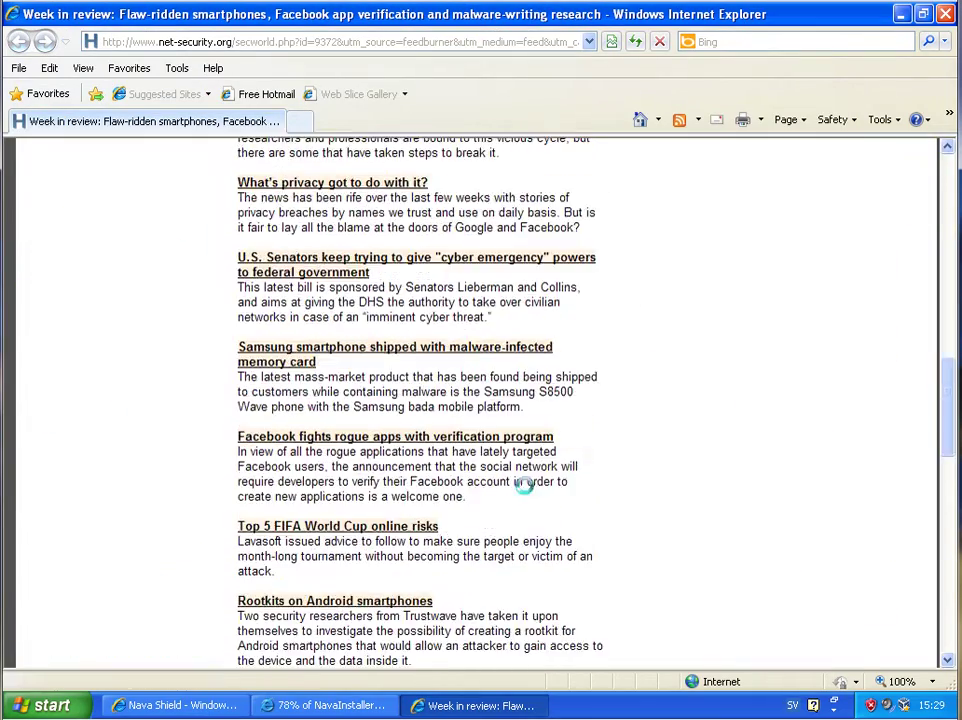
pyautogui.scroll(7, 565, 474)
pyautogui.scroll(10, 611, 375)
pyautogui.hotkey('alt', 'F4')
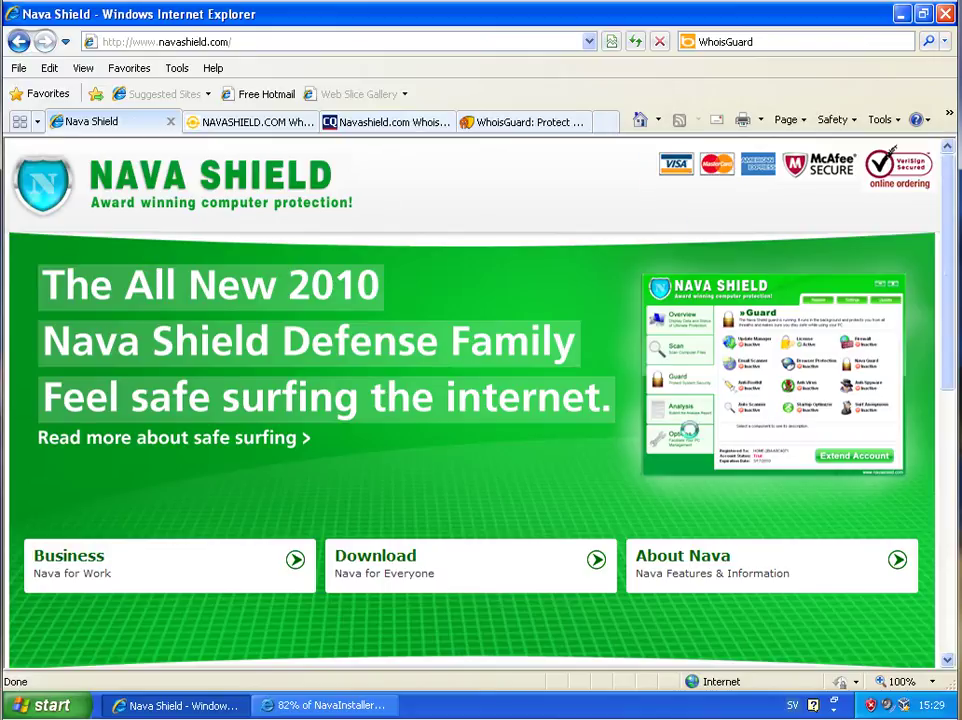
# Open the Business page, then switch to the eNom Whois record for NAVASHIELD.COM
pyautogui.click(314, 591)
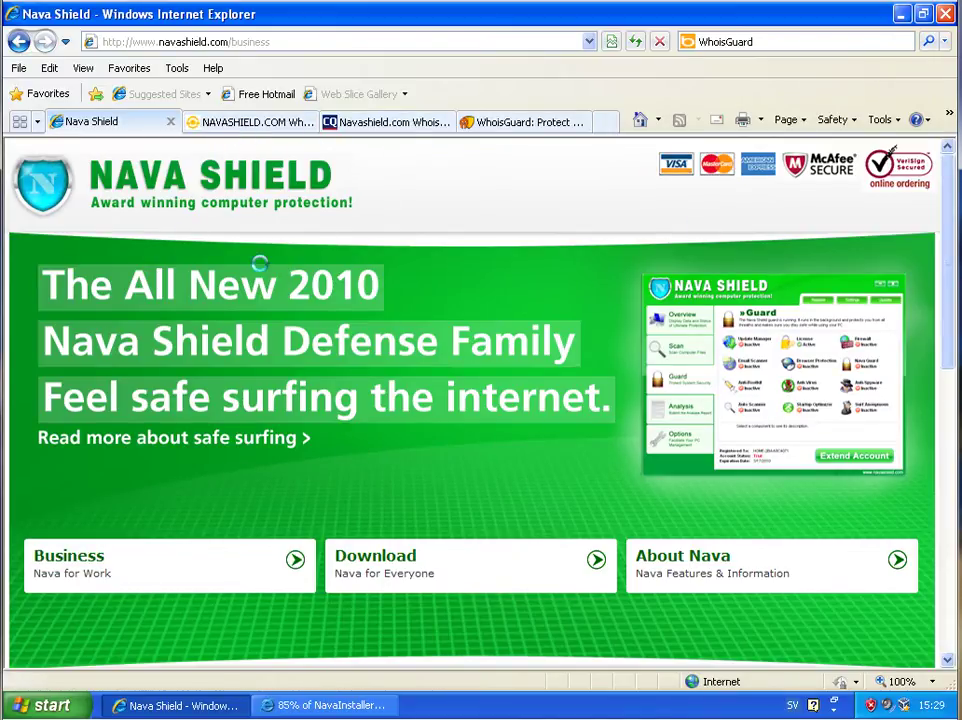
pyautogui.click(215, 41)
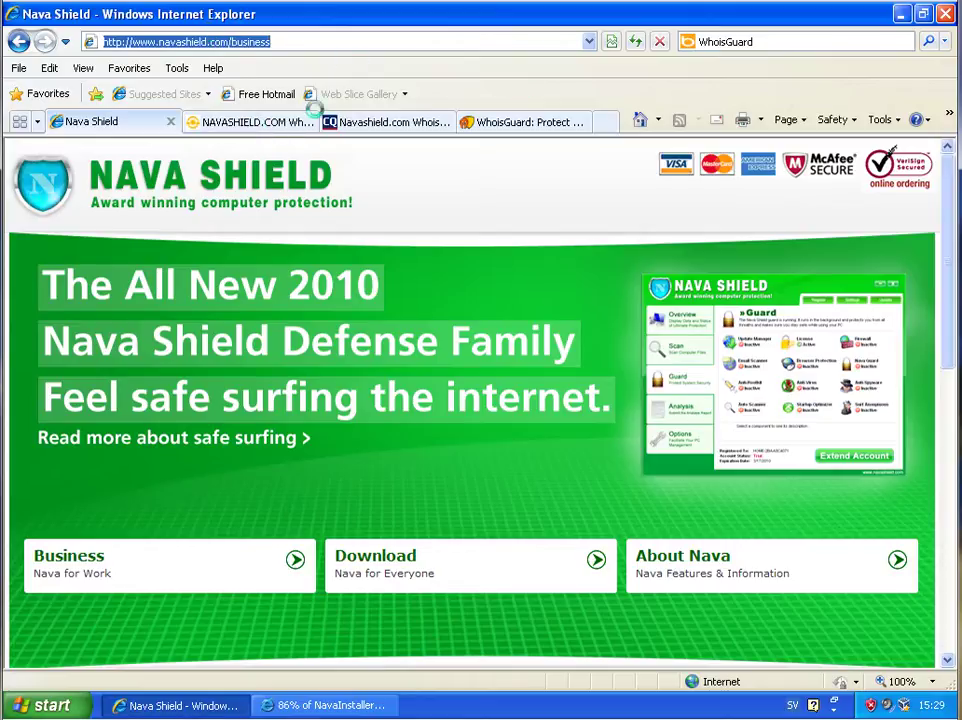
pyautogui.click(265, 121)
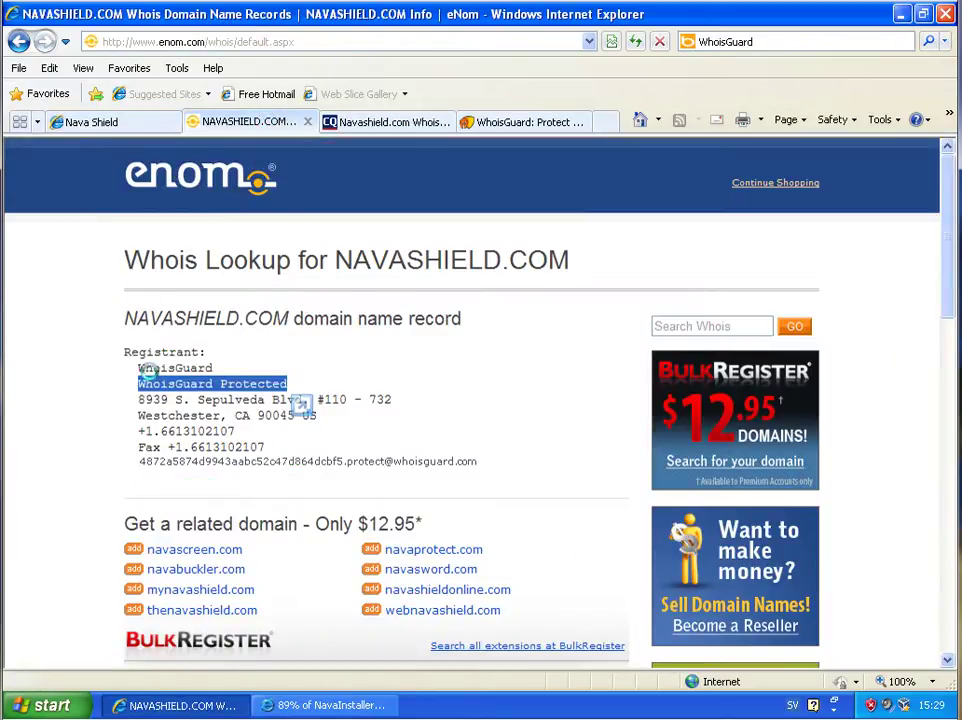
# Highlight the WhoisGuard Protected registrant name, registrant line and contact details
pyautogui.moveTo(140, 366); pyautogui.dragTo(198, 376)
pyautogui.click(180, 380)
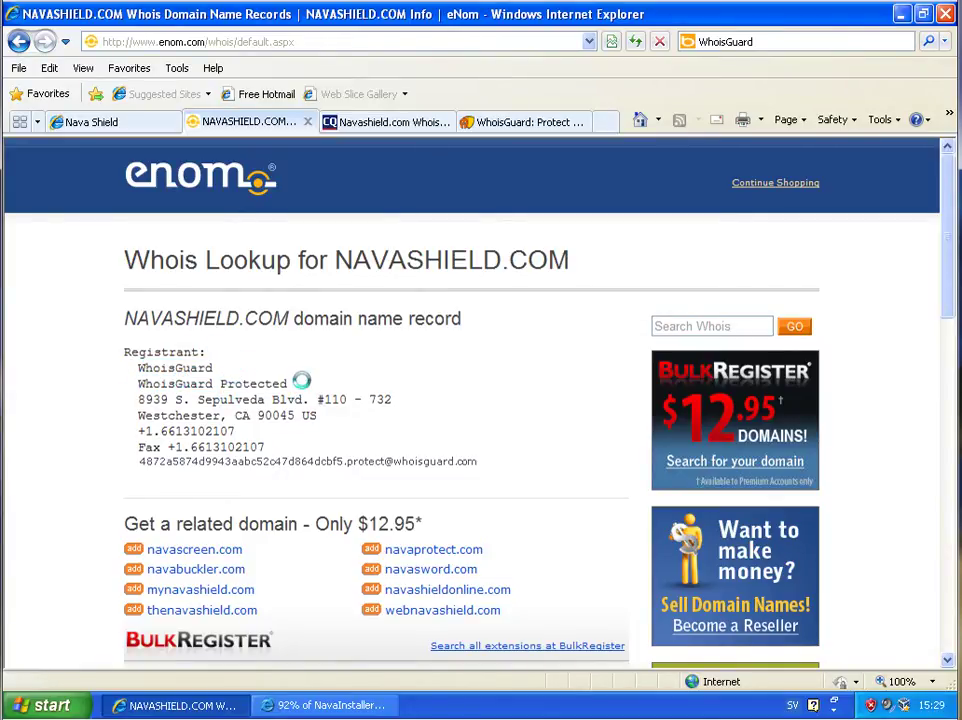
pyautogui.moveTo(296, 383); pyautogui.dragTo(137, 383)
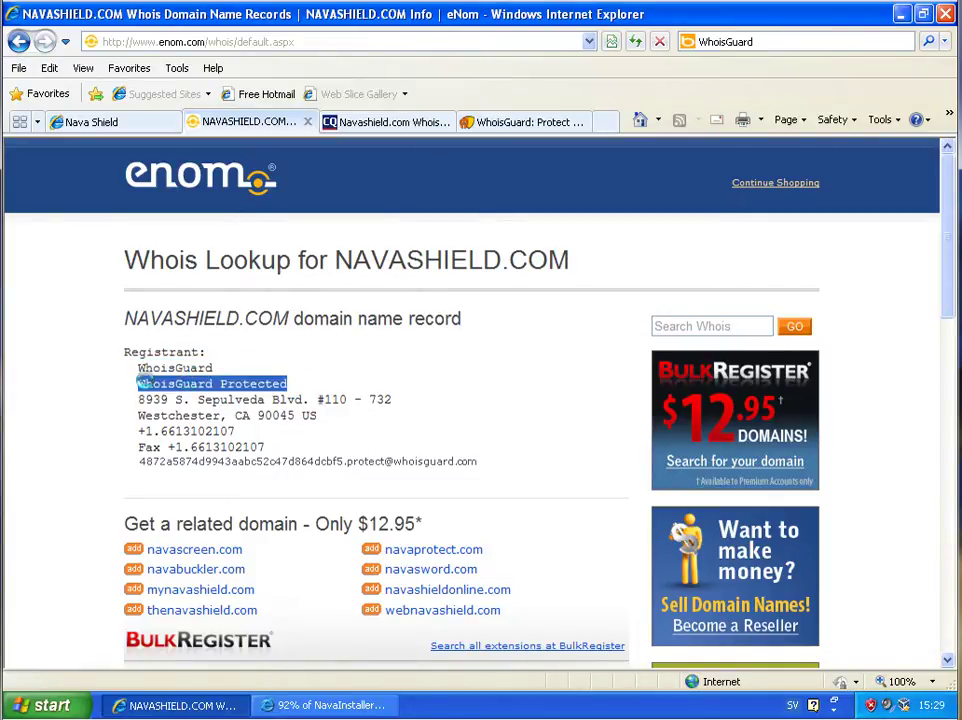
pyautogui.click(133, 463)
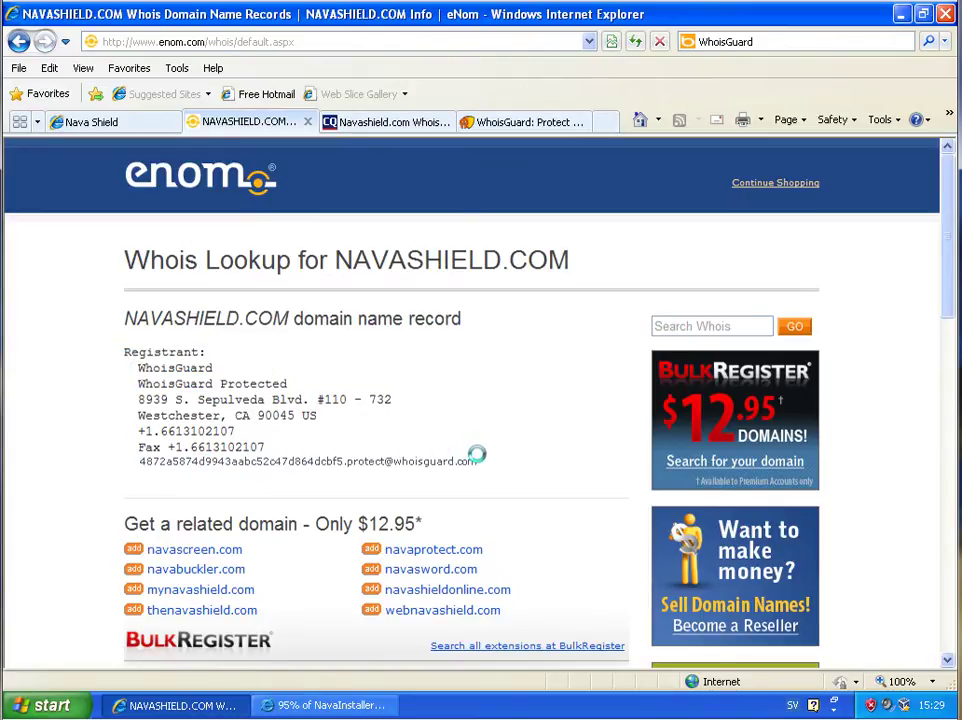
pyautogui.moveTo(477, 461); pyautogui.dragTo(285, 462)
pyautogui.click(213, 461)
pyautogui.scroll(-3, 490, 478)
pyautogui.scroll(-1, 355, 521)
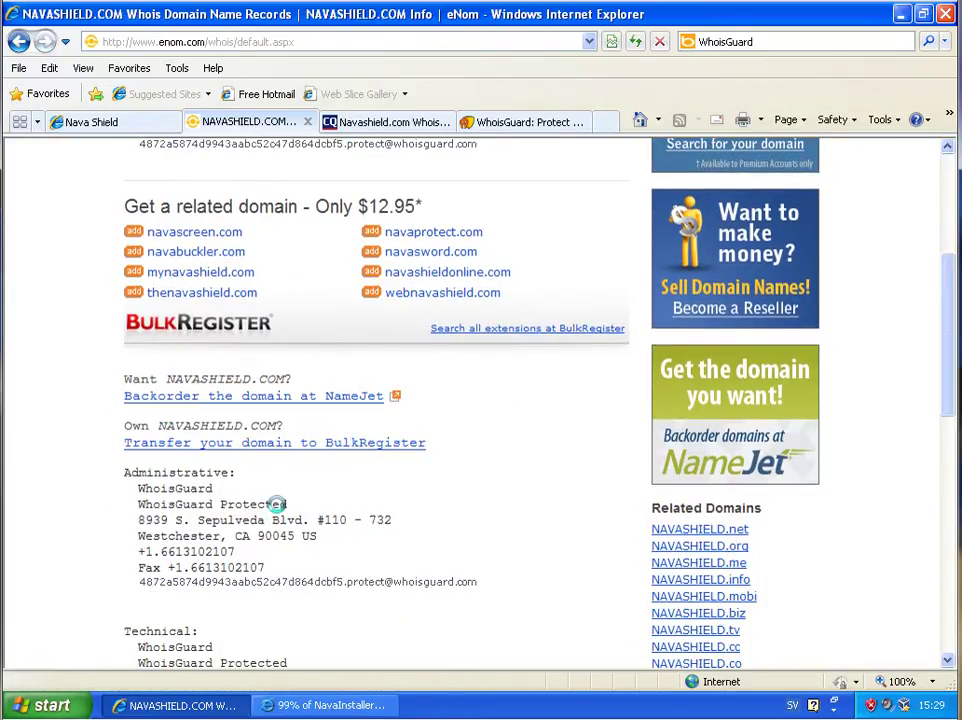
pyautogui.scroll(4, 327, 518)
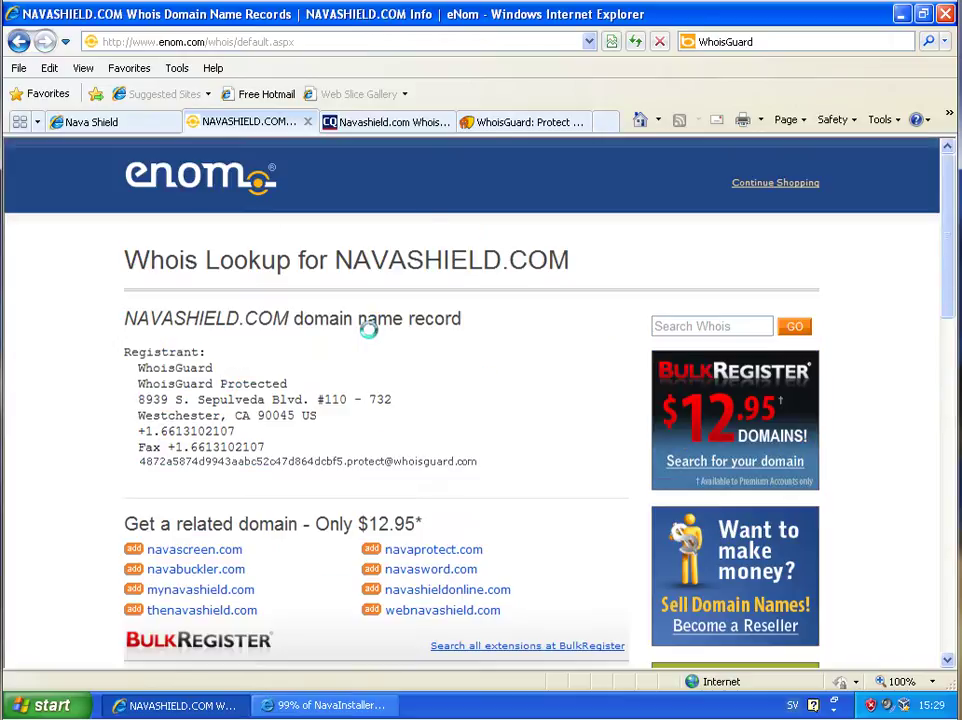
# Read the WhoisGuard page, highlighting its explanation of forwarded e-mail addresses
pyautogui.click(480, 122)
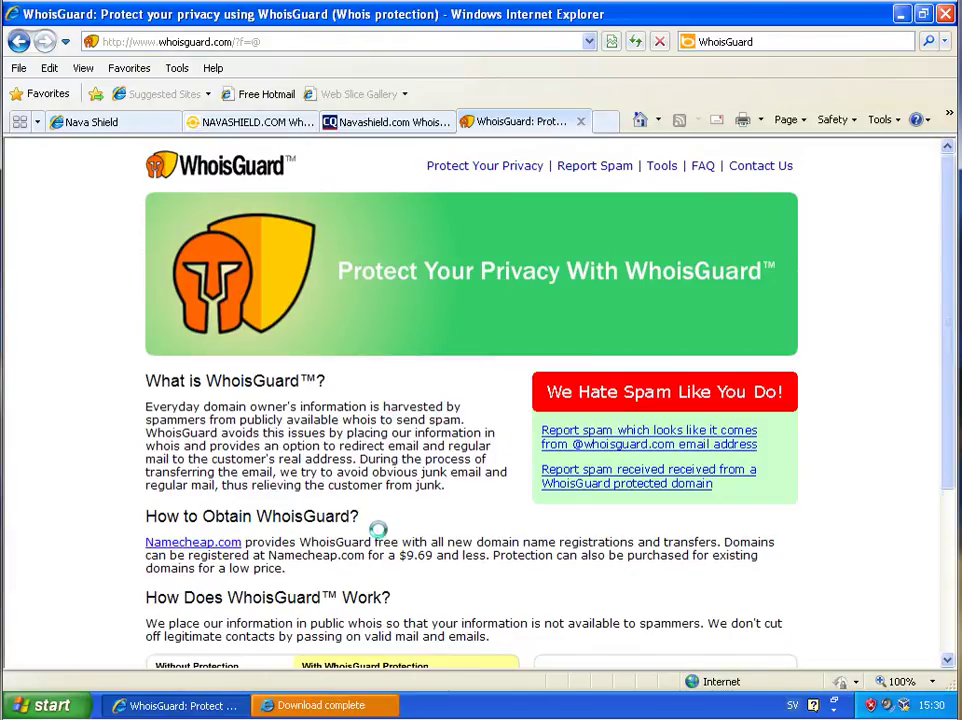
pyautogui.scroll(-5, 380, 524)
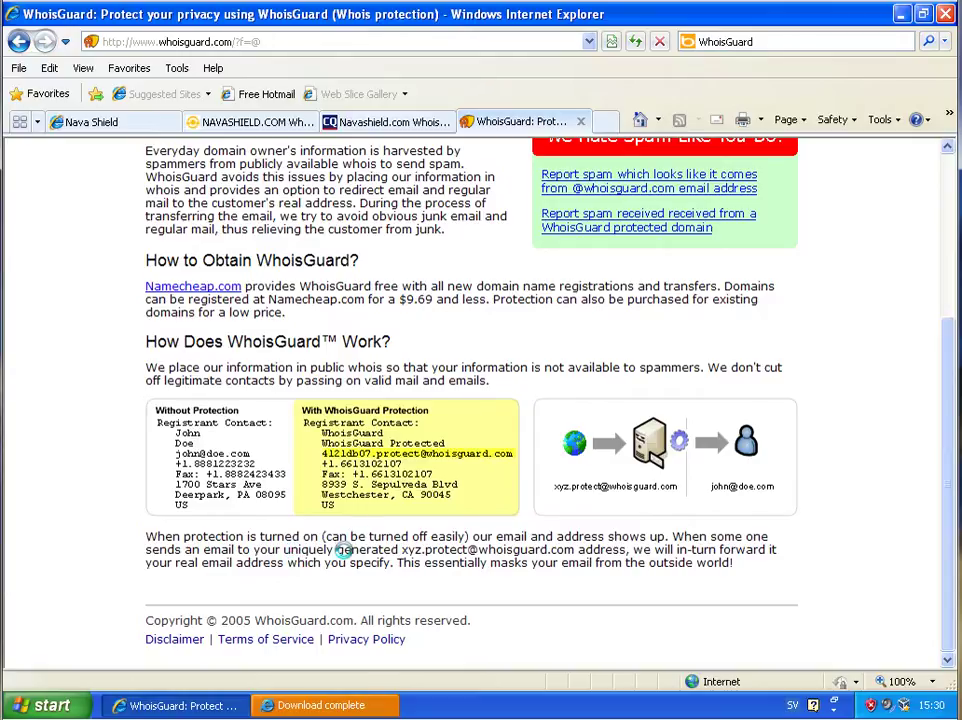
pyautogui.moveTo(401, 550); pyautogui.dragTo(740, 562)
pyautogui.click(393, 563)
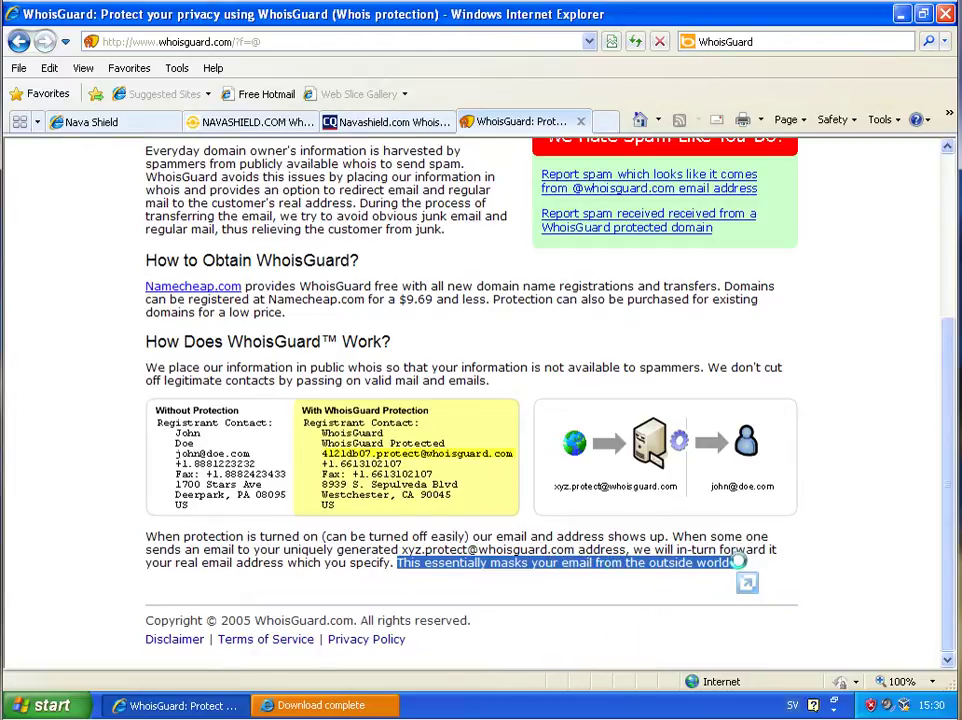
pyautogui.click(721, 544)
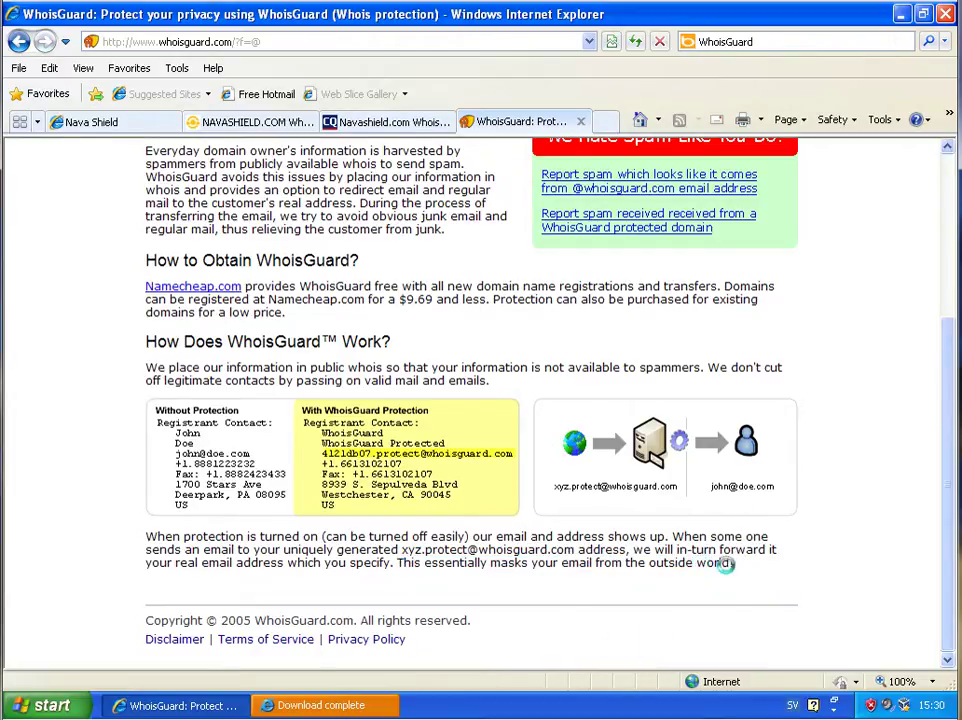
pyautogui.scroll(3, 590, 373)
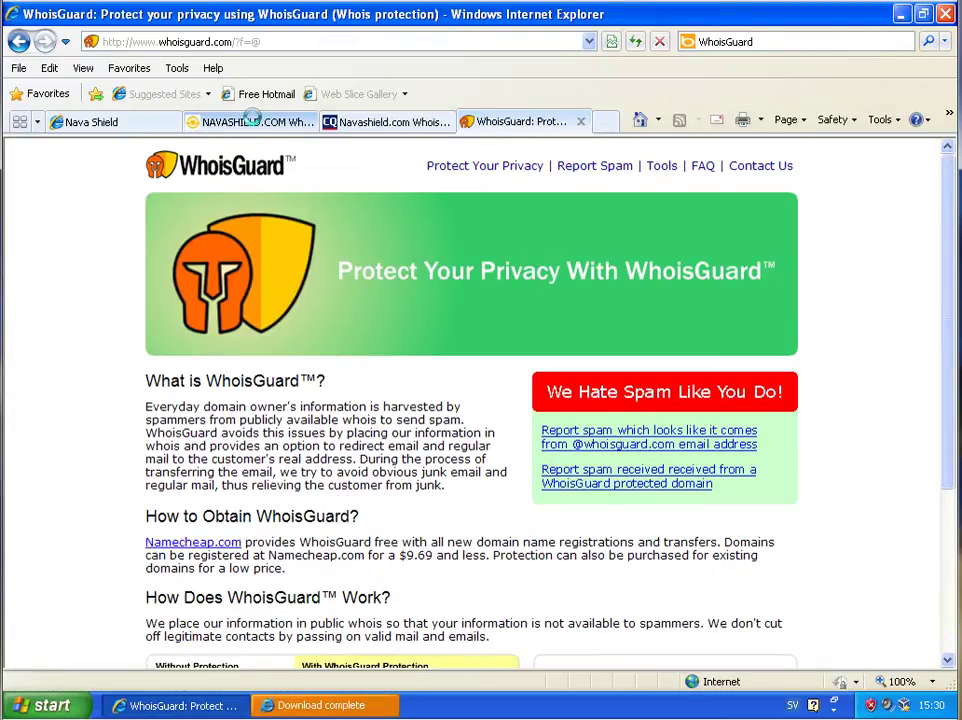
pyautogui.click(250, 121)
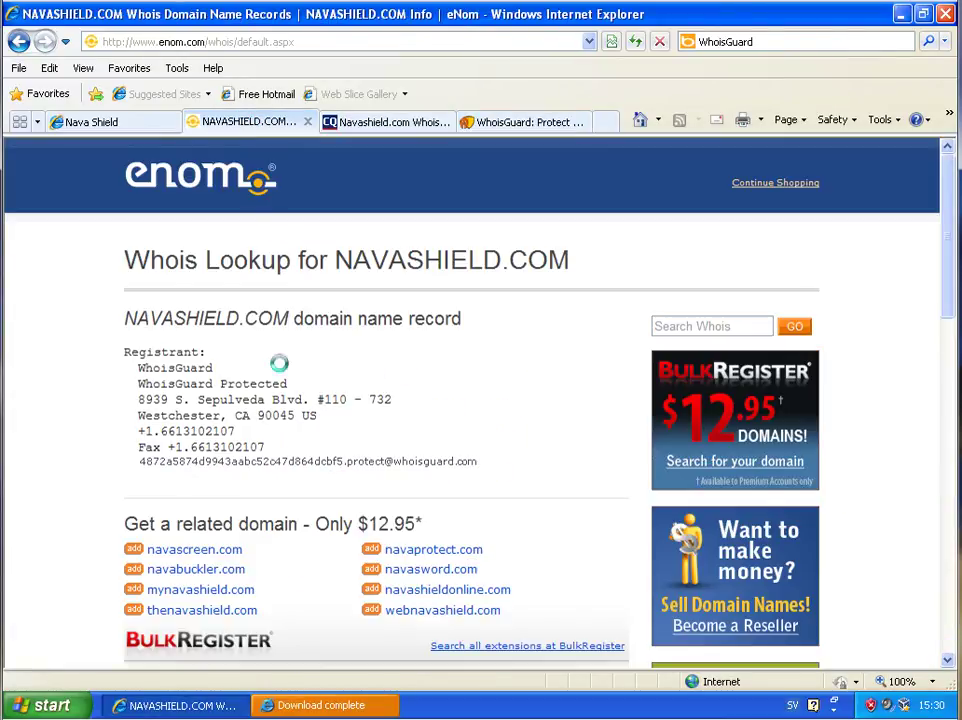
pyautogui.click(520, 121)
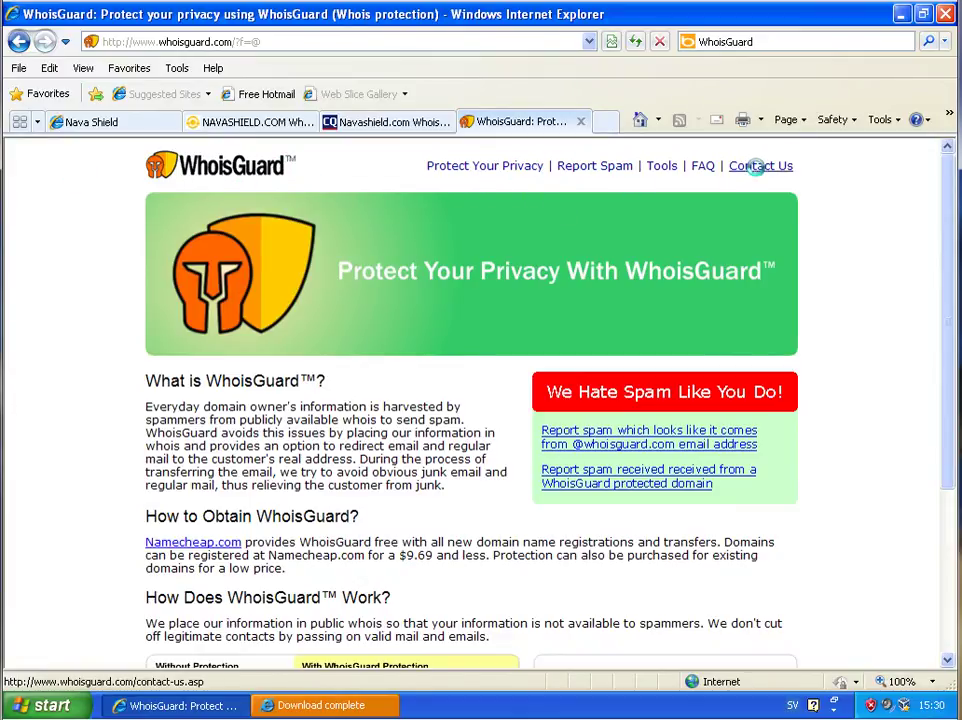
# Highlight WhoisGuard's postal address on its Contact Us page, then close that tab
pyautogui.click(759, 166)
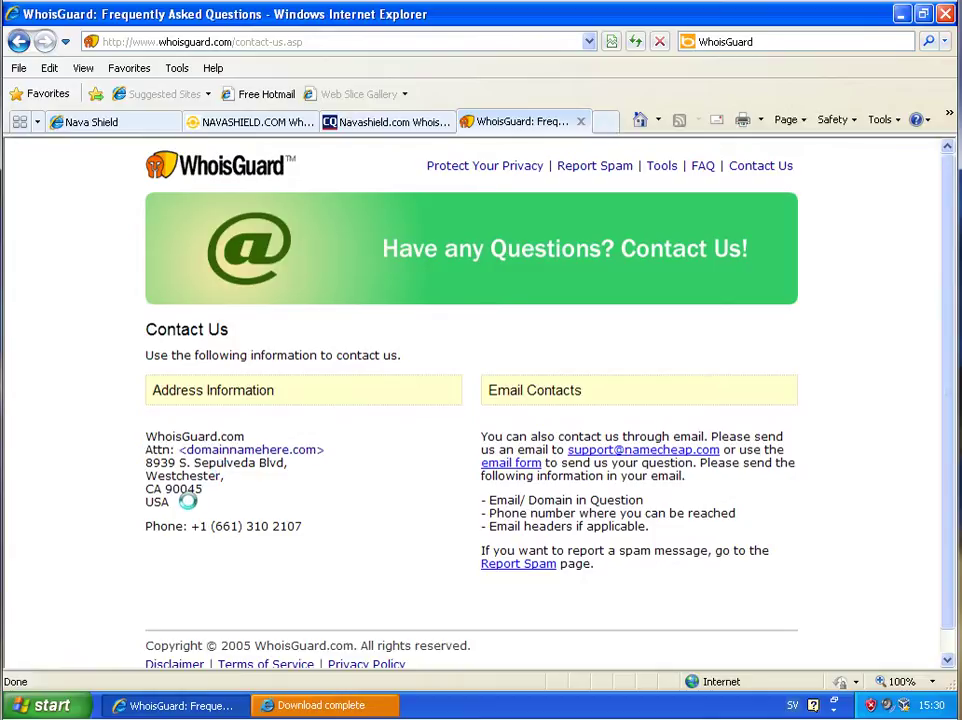
pyautogui.moveTo(160, 501); pyautogui.dragTo(239, 481)
pyautogui.click(160, 481)
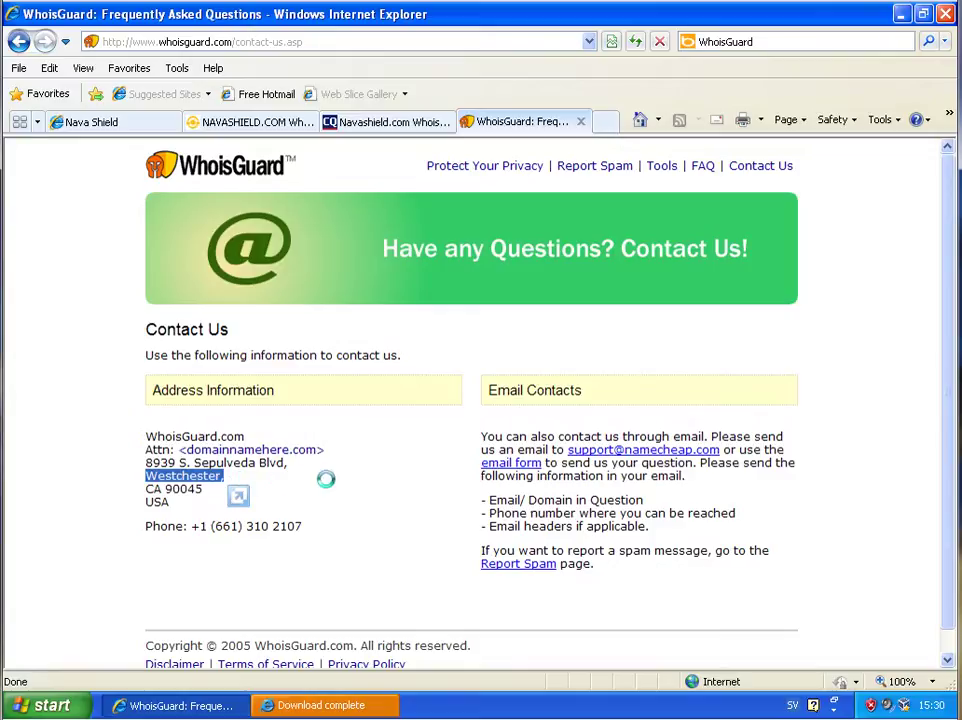
pyautogui.scroll(-1, 500, 500)
pyautogui.scroll(1, 505, 477)
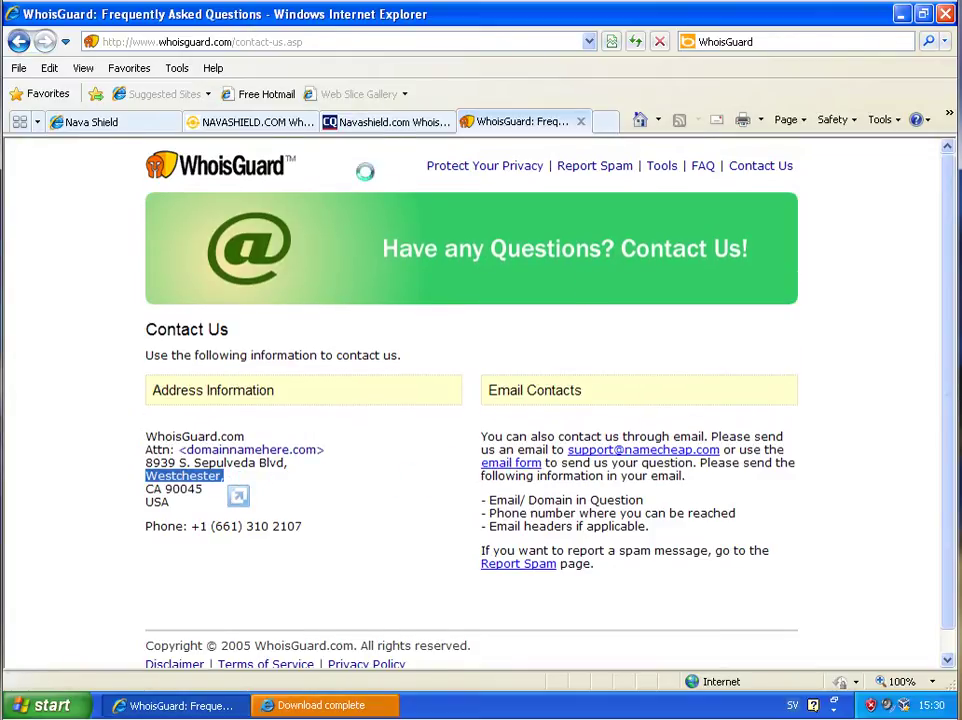
pyautogui.hotkey('ctrl', 'w')
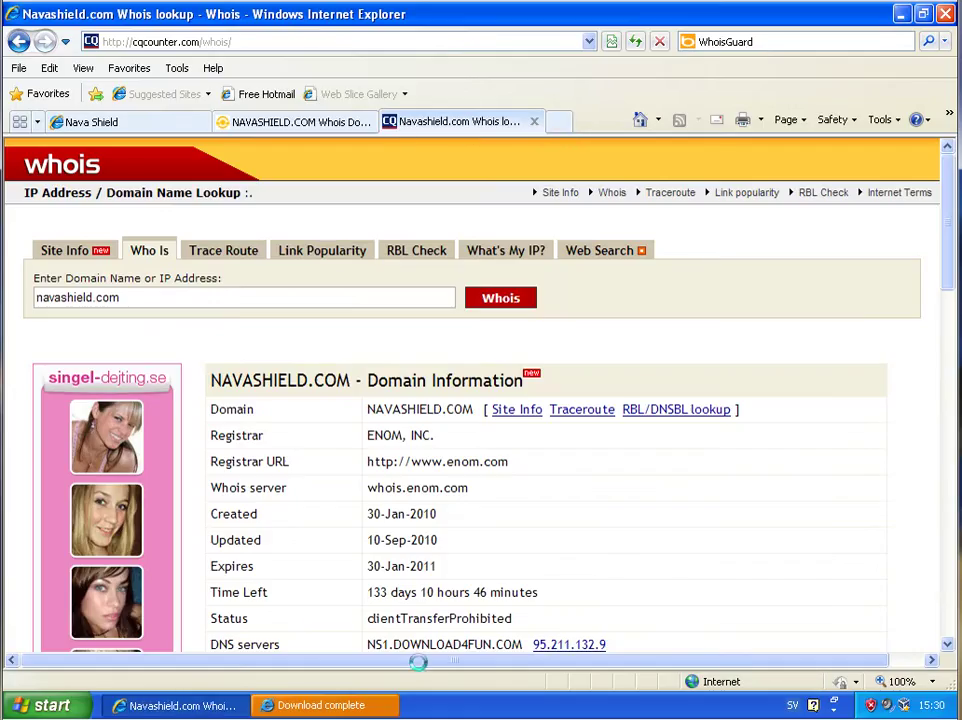
# Close the Whois tab, dismiss the Download complete notice, and close all Internet Explorer tabs
pyautogui.click(535, 120)
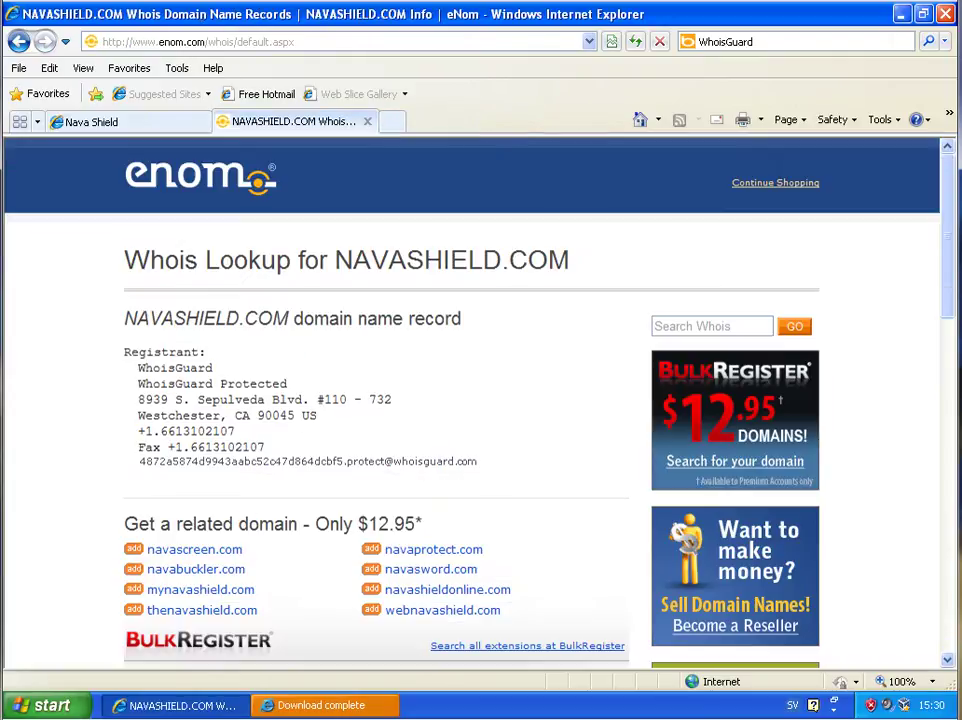
pyautogui.click(333, 705)
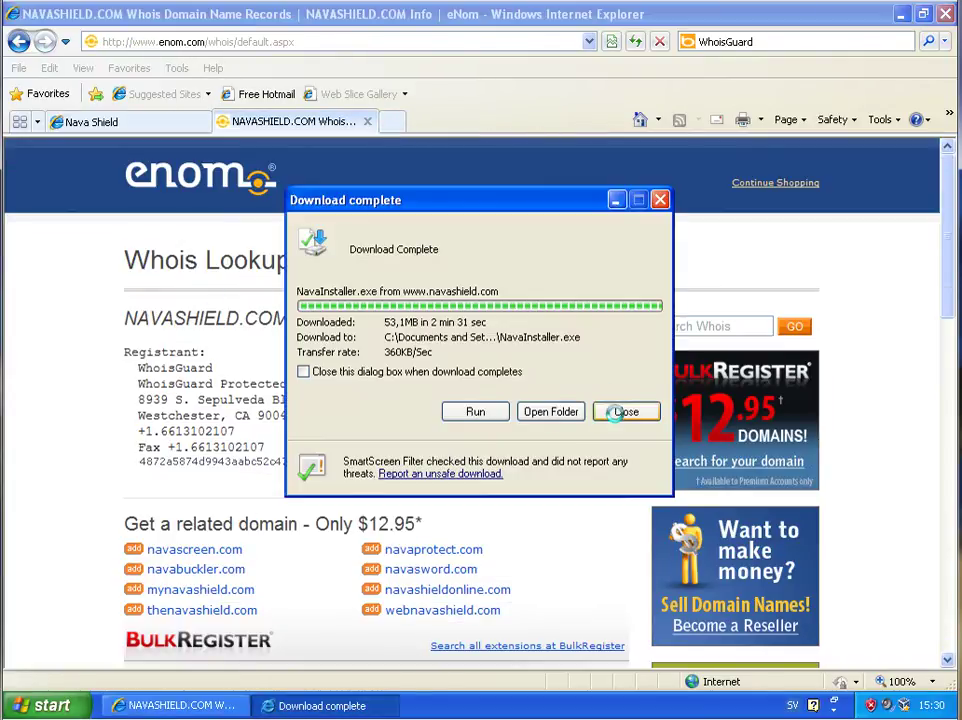
pyautogui.click(626, 411)
pyautogui.hotkey('ctrl', 'Tab')
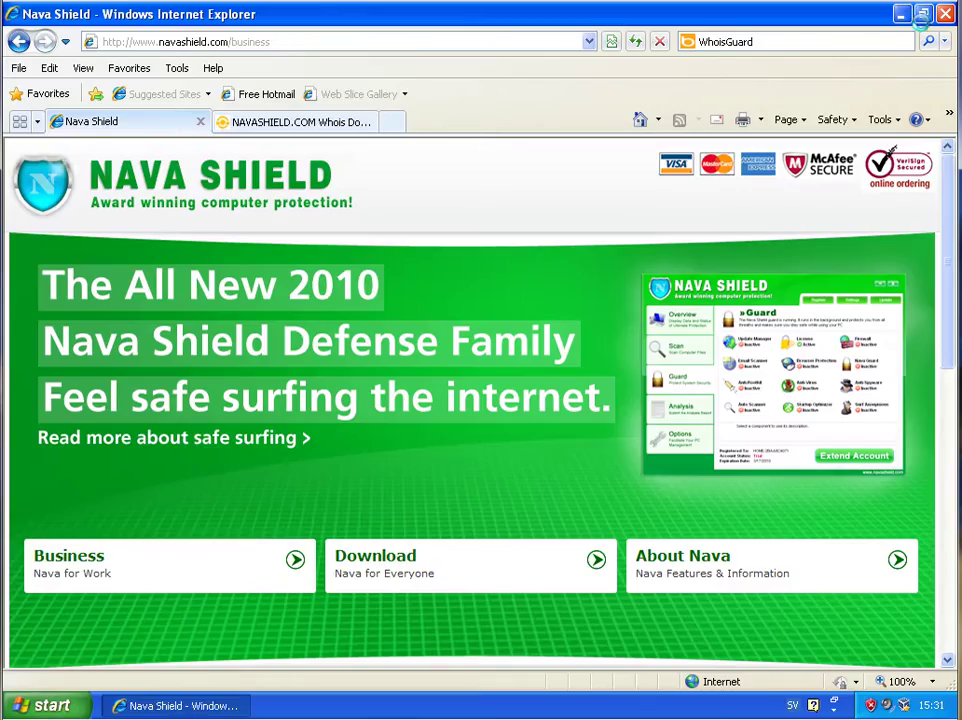
pyautogui.hotkey('alt', 'F4')
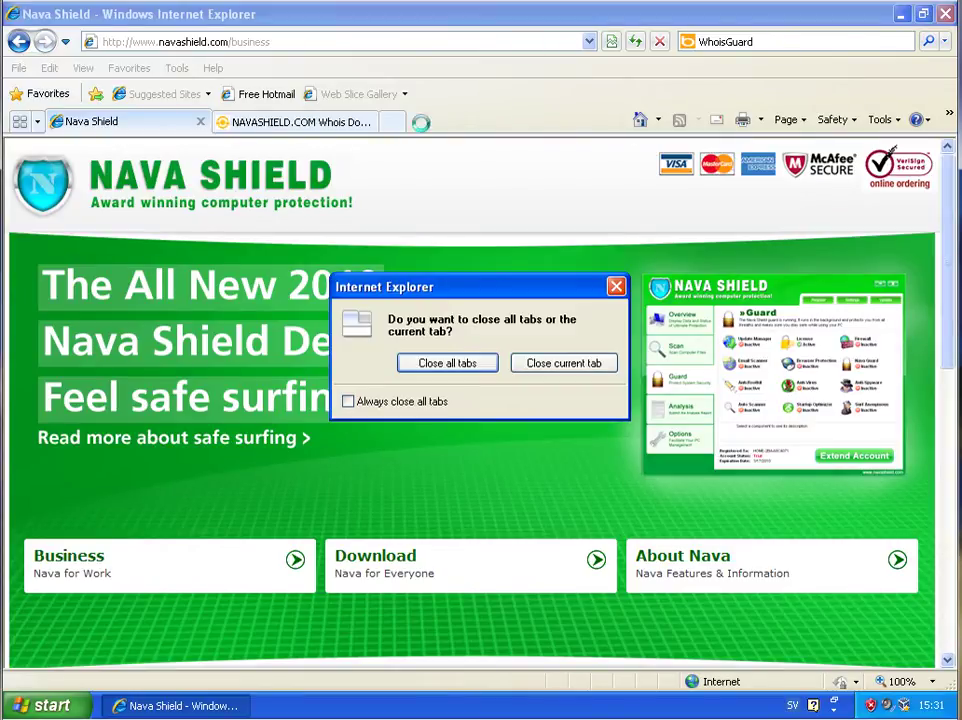
pyautogui.click(472, 363)
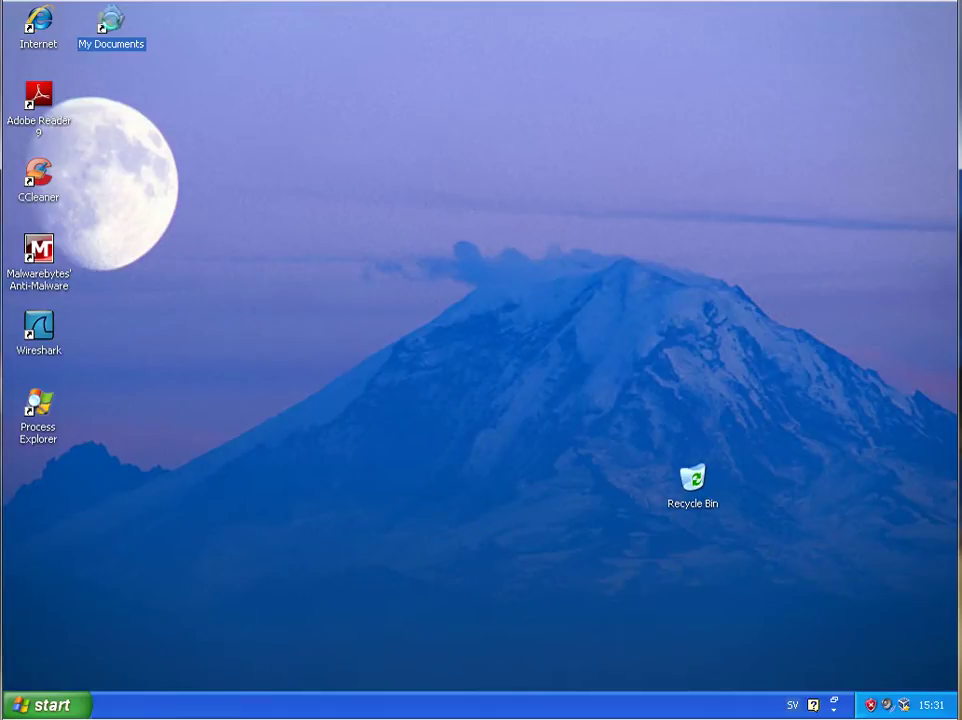
# Open My Documents, view NavaInstaller's details and open its Properties
pyautogui.doubleClick(110, 22)
pyautogui.click(318, 350)
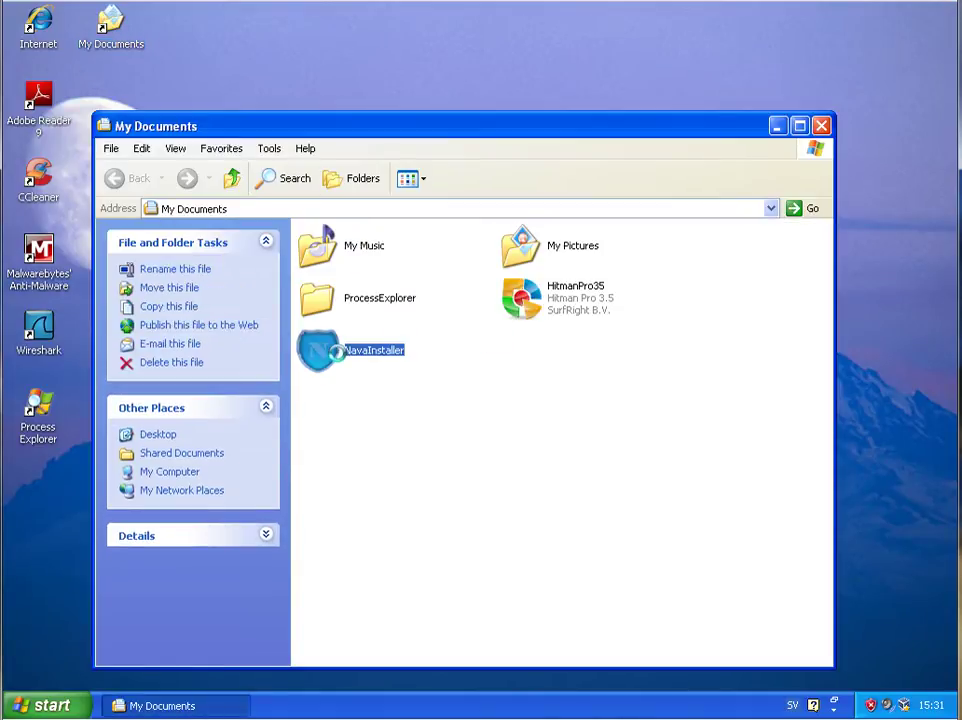
pyautogui.click(266, 535)
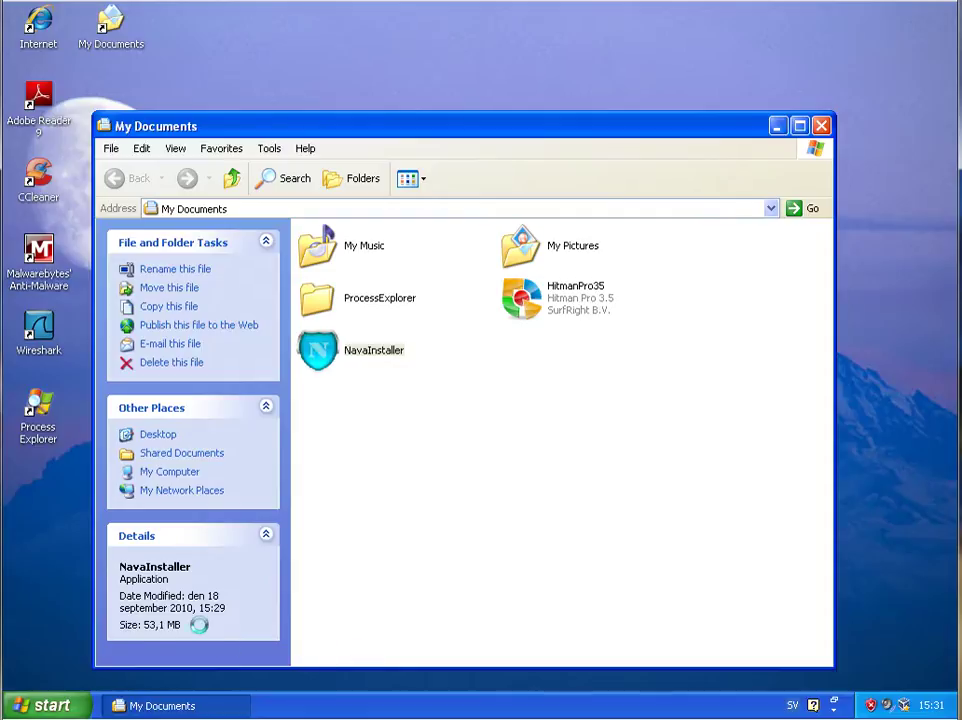
pyautogui.rightClick(318, 347)
pyautogui.click(423, 613)
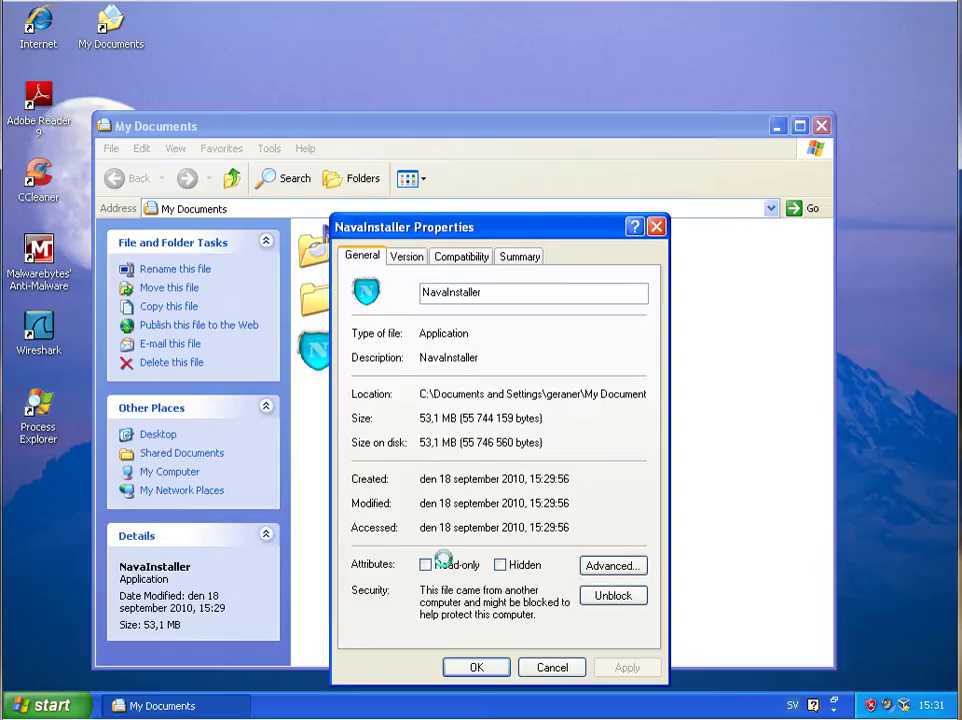
# Inspect the Version tab's Company, Country, File Version, Internal Name, Original File name and Product Name
pyautogui.click(404, 256)
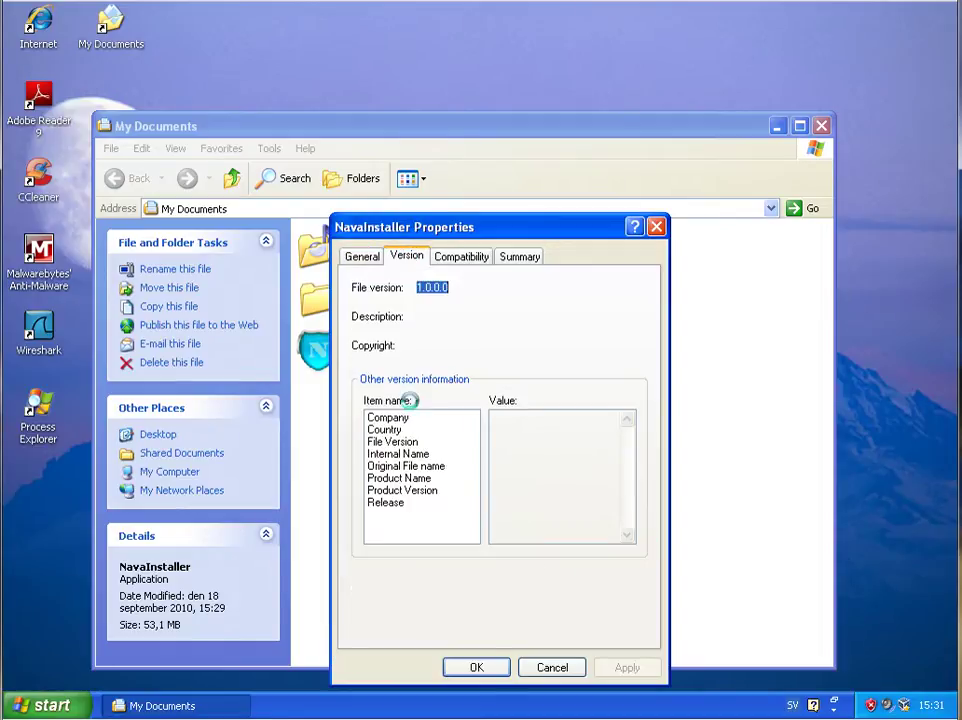
pyautogui.click(387, 418)
pyautogui.click(385, 429)
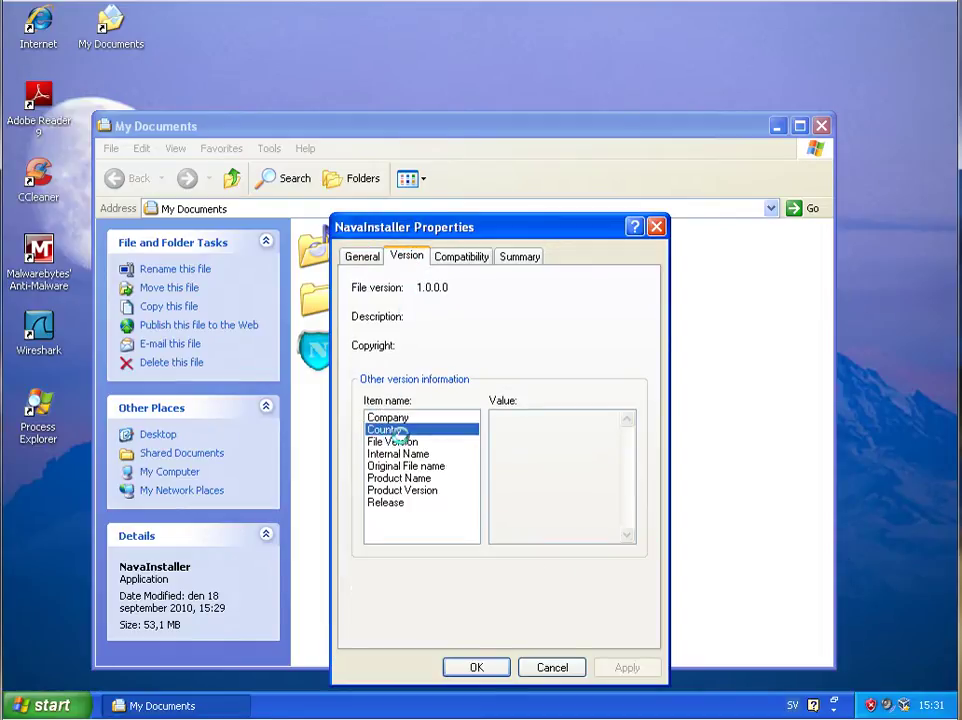
pyautogui.click(392, 441)
pyautogui.click(387, 417)
pyautogui.click(397, 441)
pyautogui.click(392, 417)
pyautogui.click(440, 429)
pyautogui.click(425, 454)
pyautogui.click(410, 466)
pyautogui.click(405, 478)
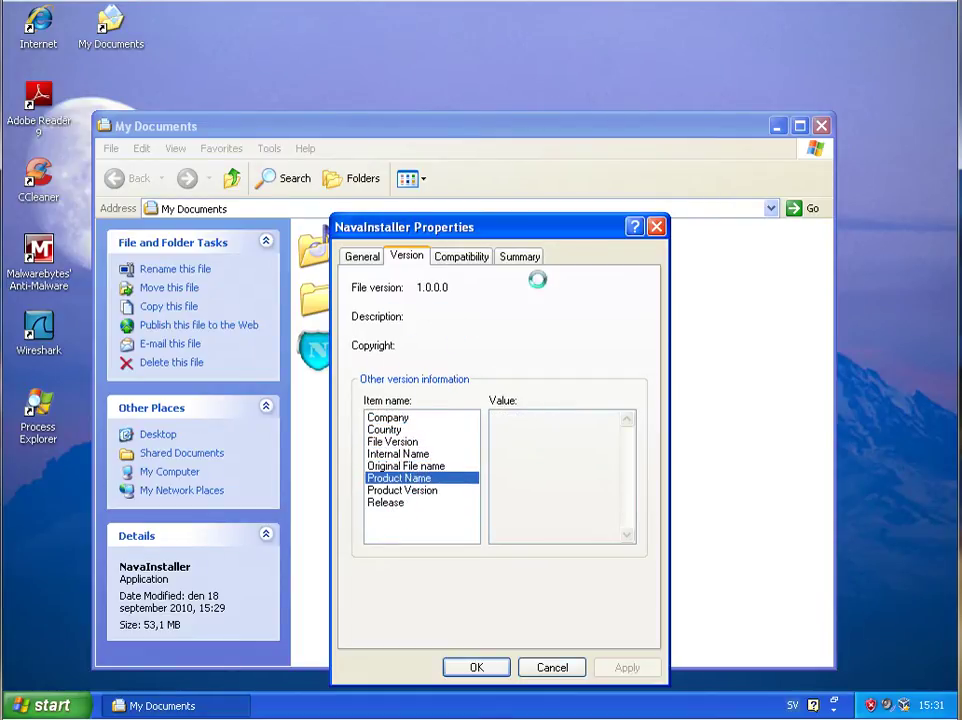
# Look over the Compatibility and Summary tabs, then close the properties window
pyautogui.click(464, 256)
pyautogui.click(517, 256)
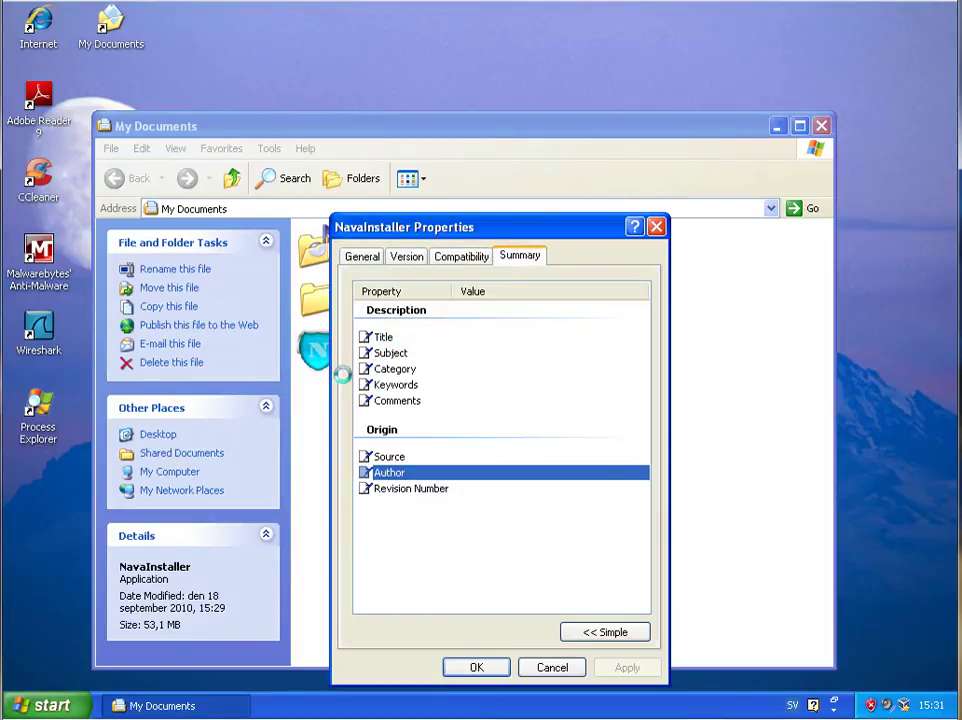
pyautogui.click(378, 256)
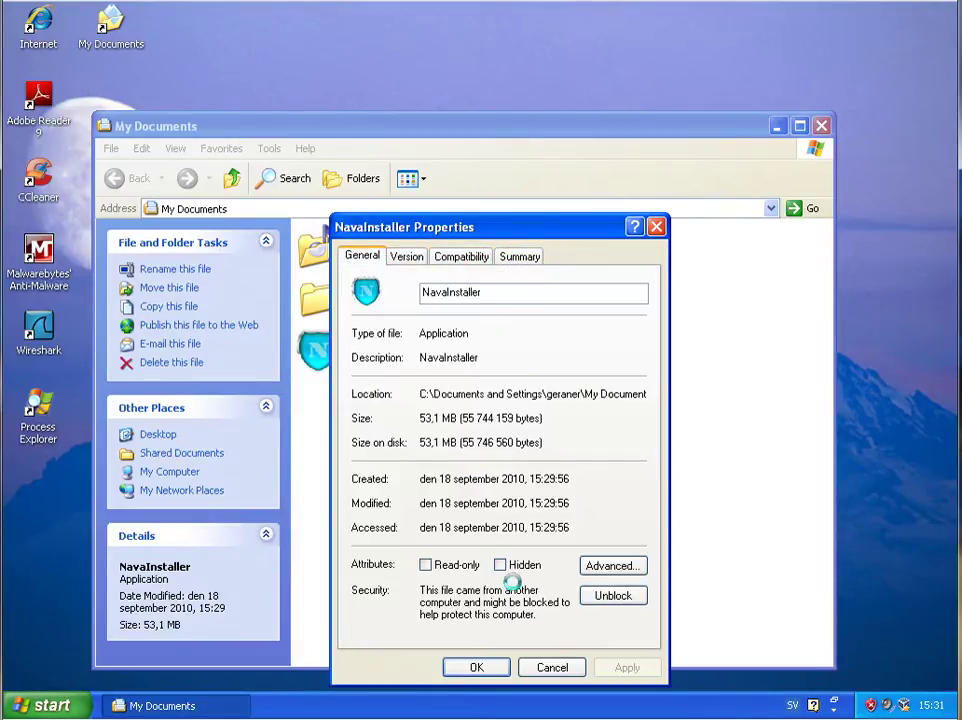
pyautogui.click(563, 666)
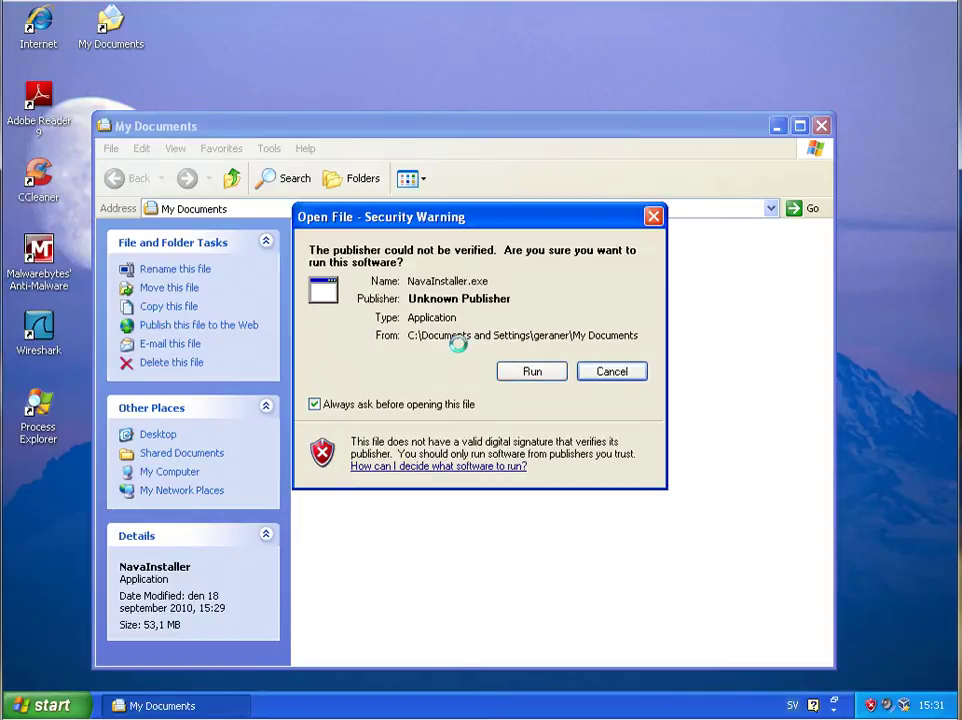
# Run the unverified installer, keep English as setup language, and accept the license to install
pyautogui.click(530, 370)
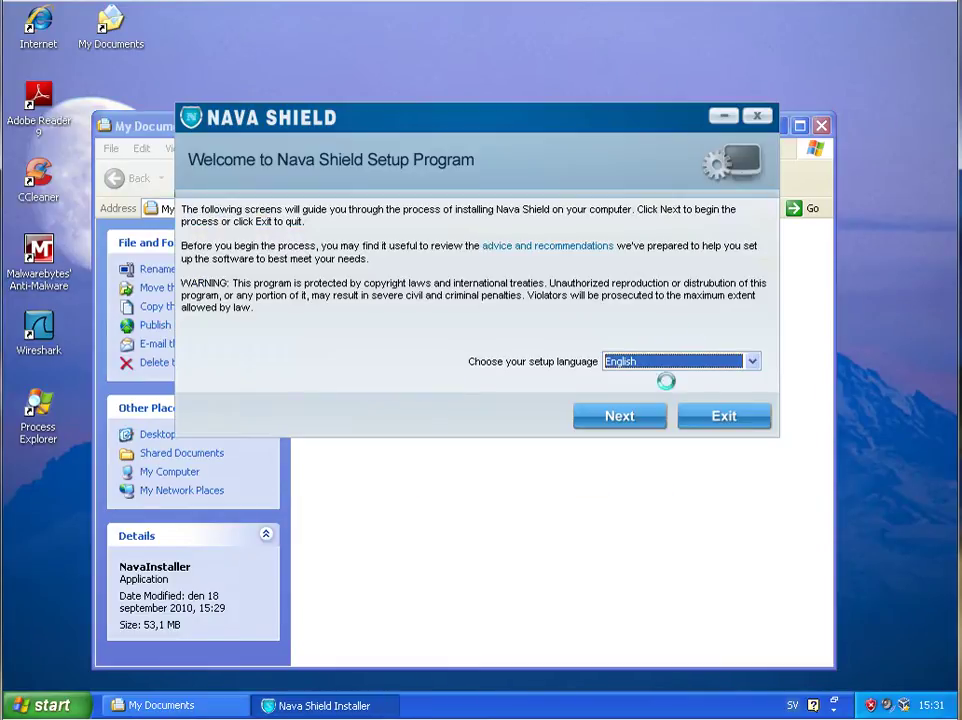
pyautogui.click(683, 359)
pyautogui.click(703, 374)
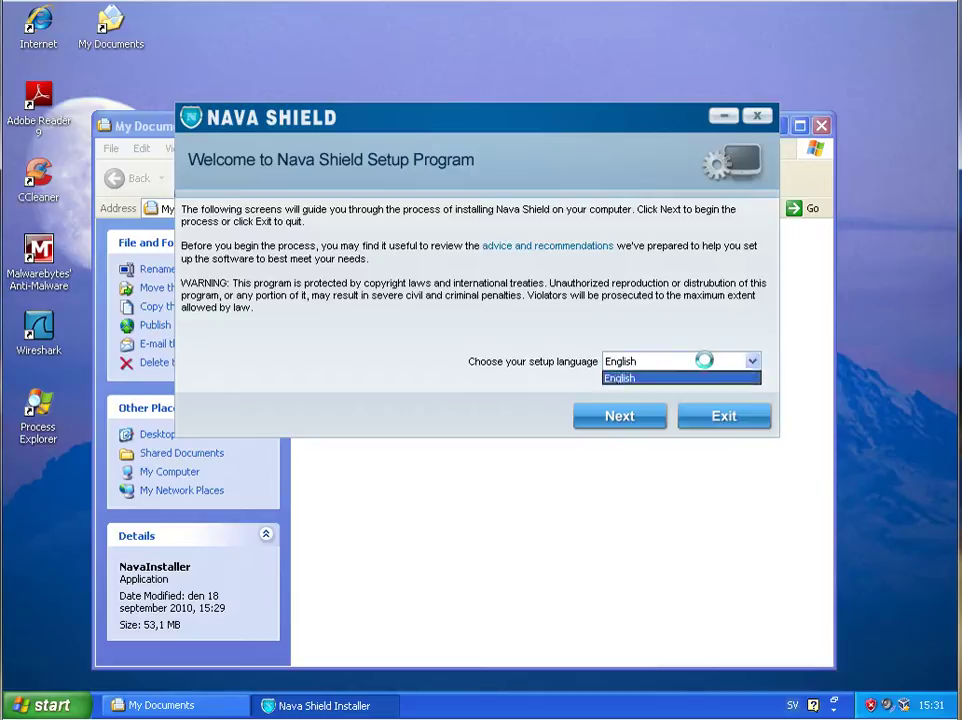
pyautogui.click(621, 415)
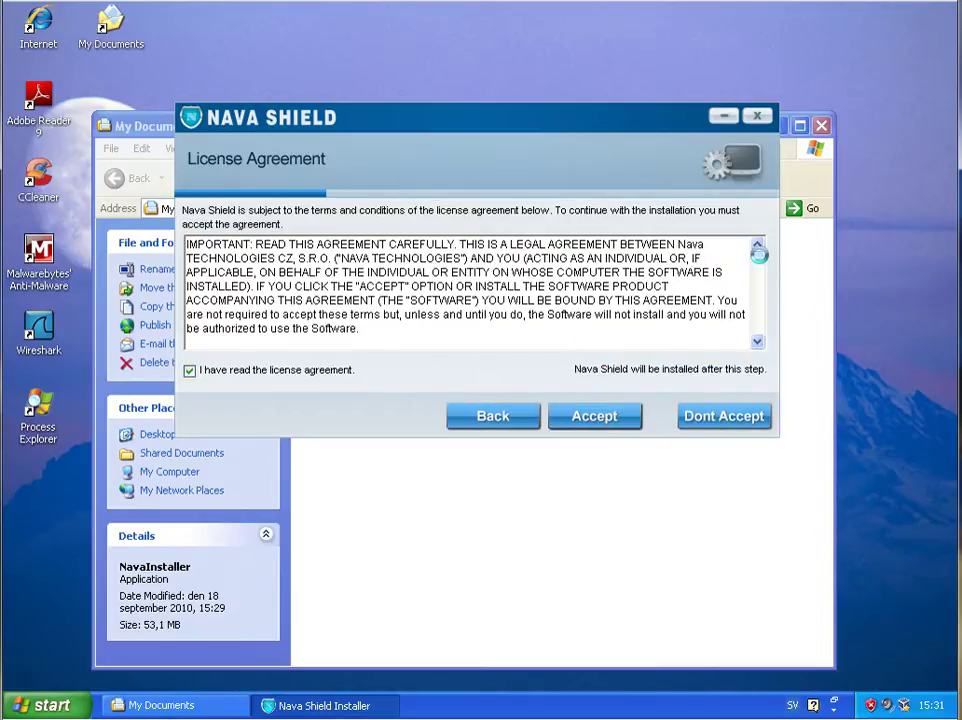
pyautogui.moveTo(756, 250); pyautogui.dragTo(686, 398)
pyautogui.click(601, 419)
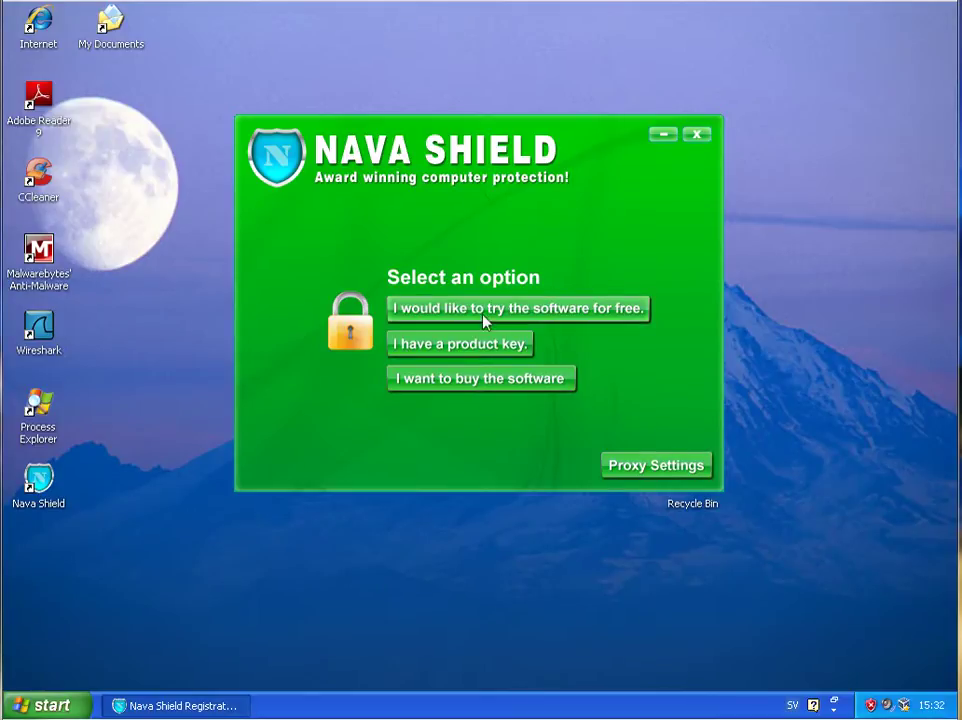
# Start a free trial of Nava Shield, accept the full scan, and dismiss the network alert
pyautogui.click(532, 317)
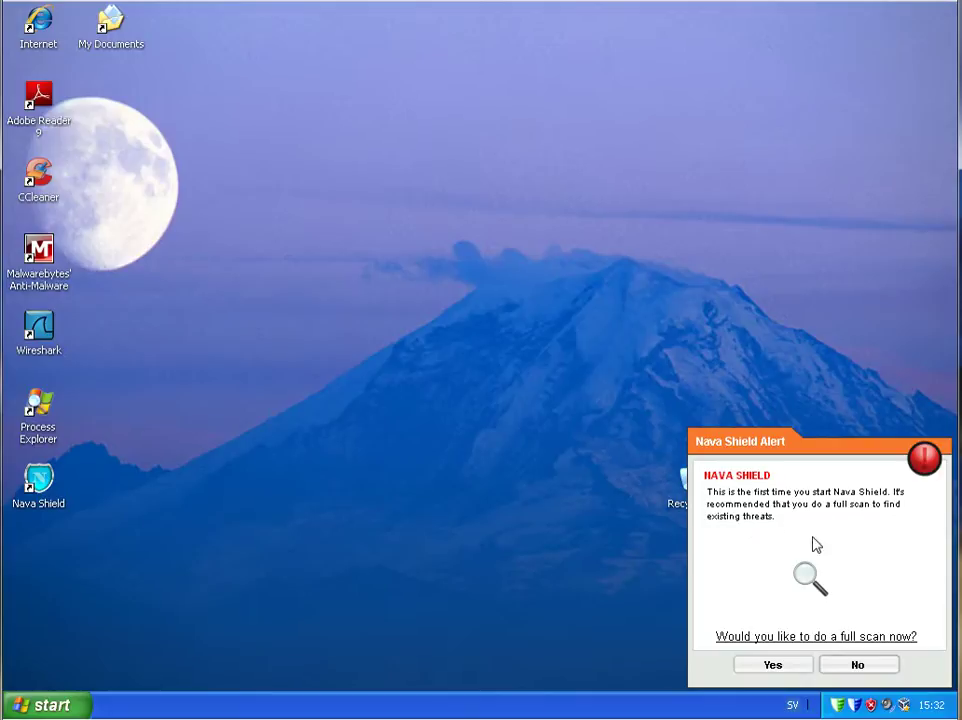
pyautogui.click(775, 666)
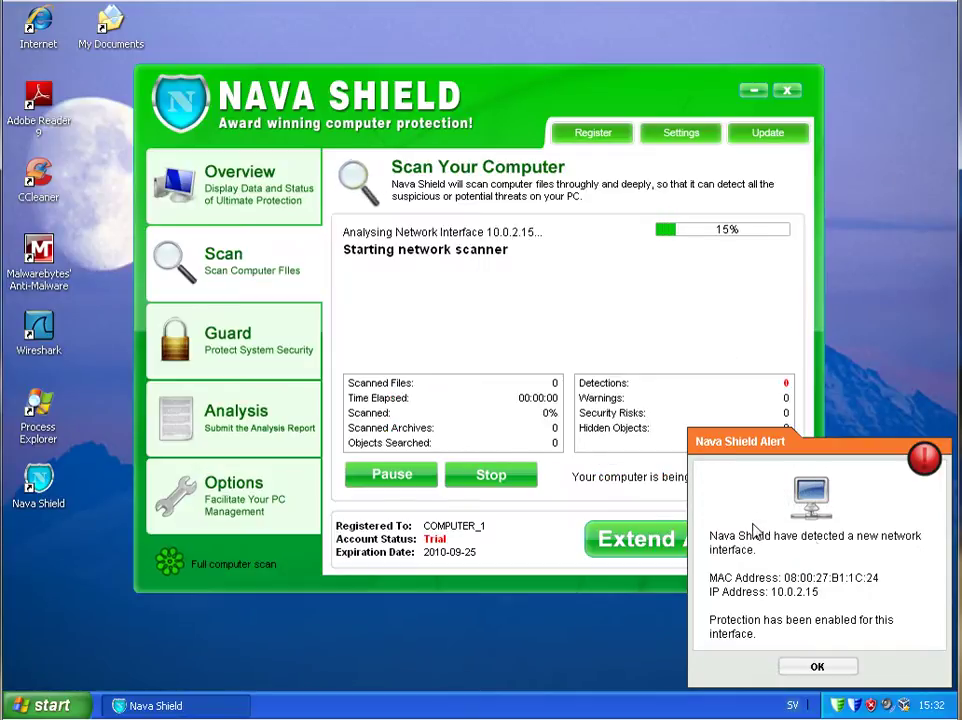
pyautogui.click(838, 668)
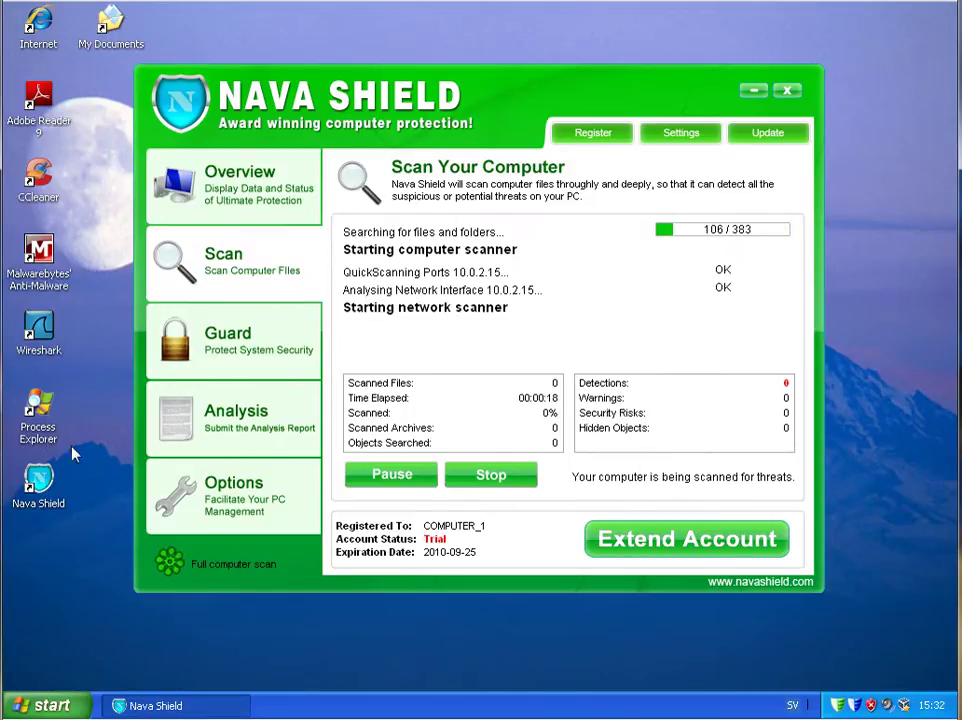
# Launch Process Explorer full-screen and inspect the NavaShield, NavaDebugger and NavaBridge processes
pyautogui.doubleClick(42, 428)
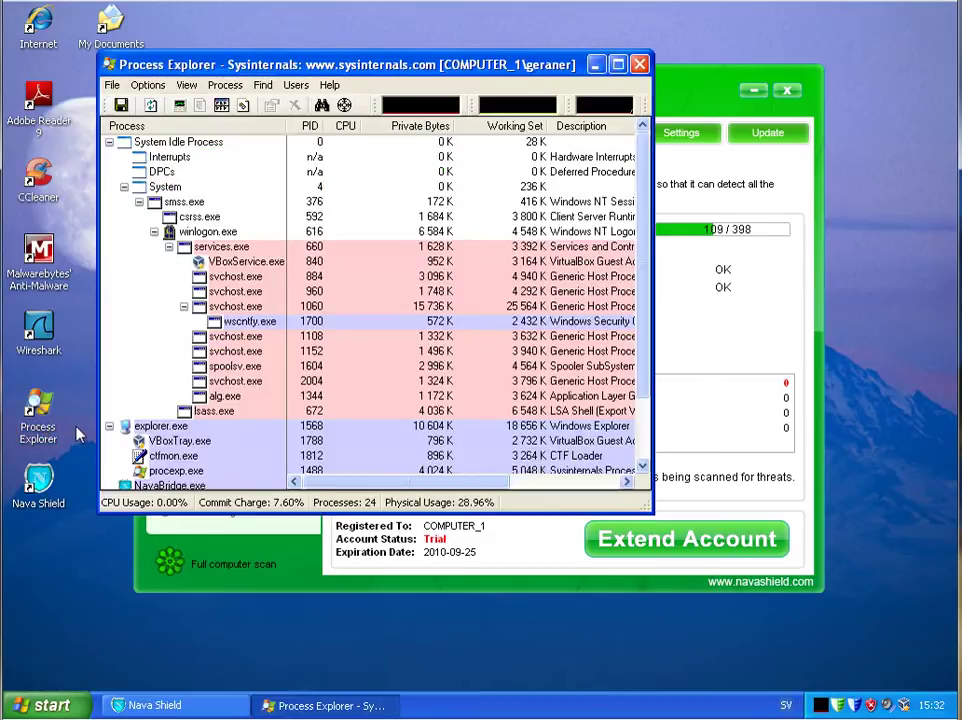
pyautogui.click(617, 65)
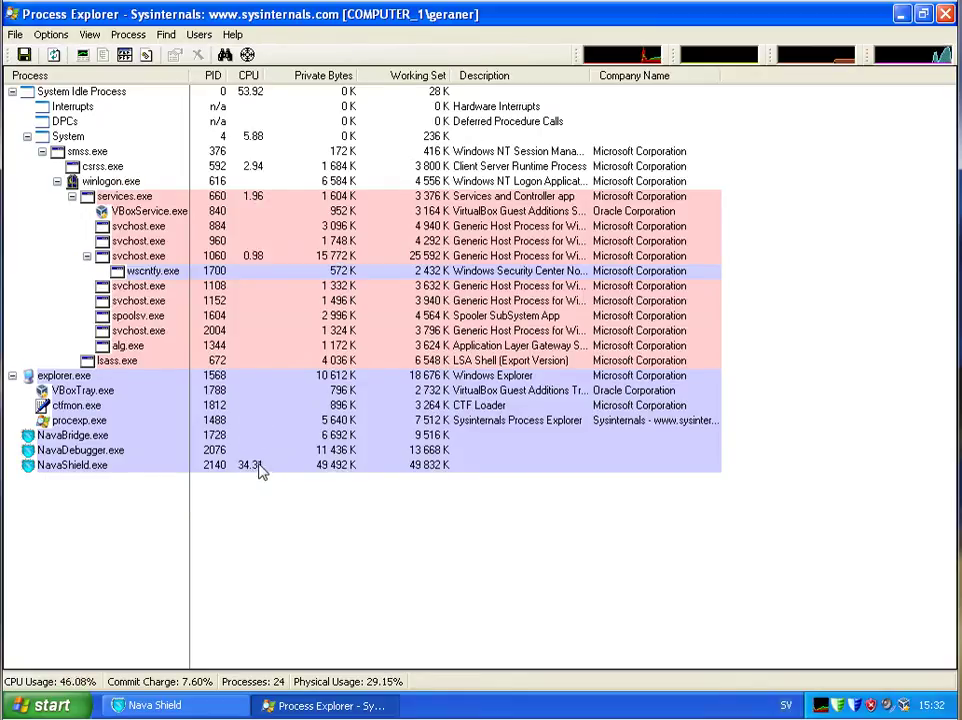
pyautogui.click(429, 468)
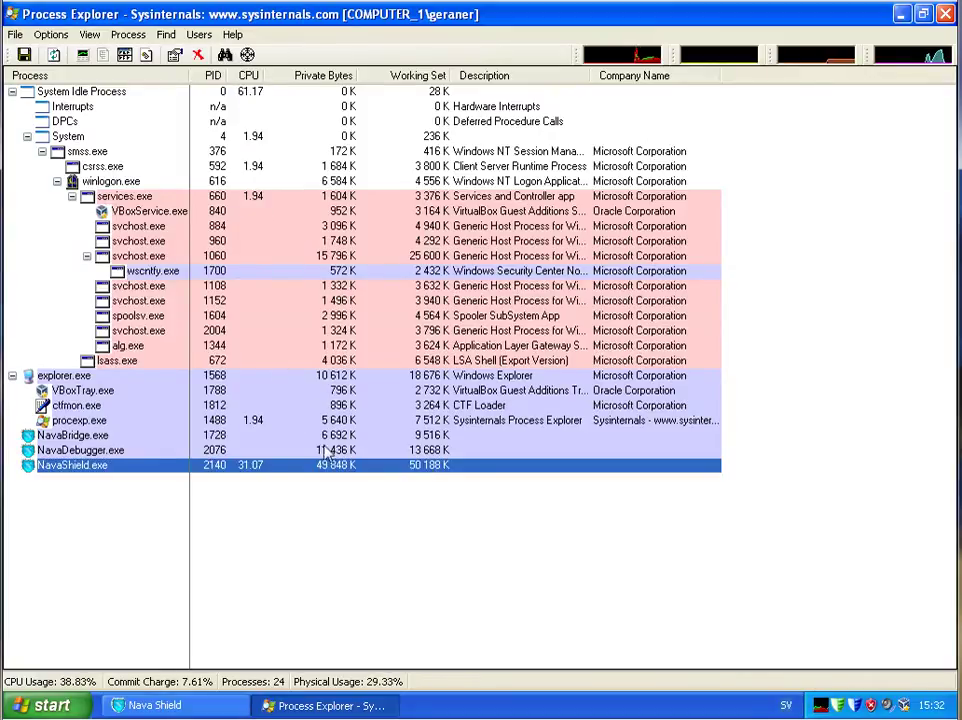
pyautogui.click(73, 452)
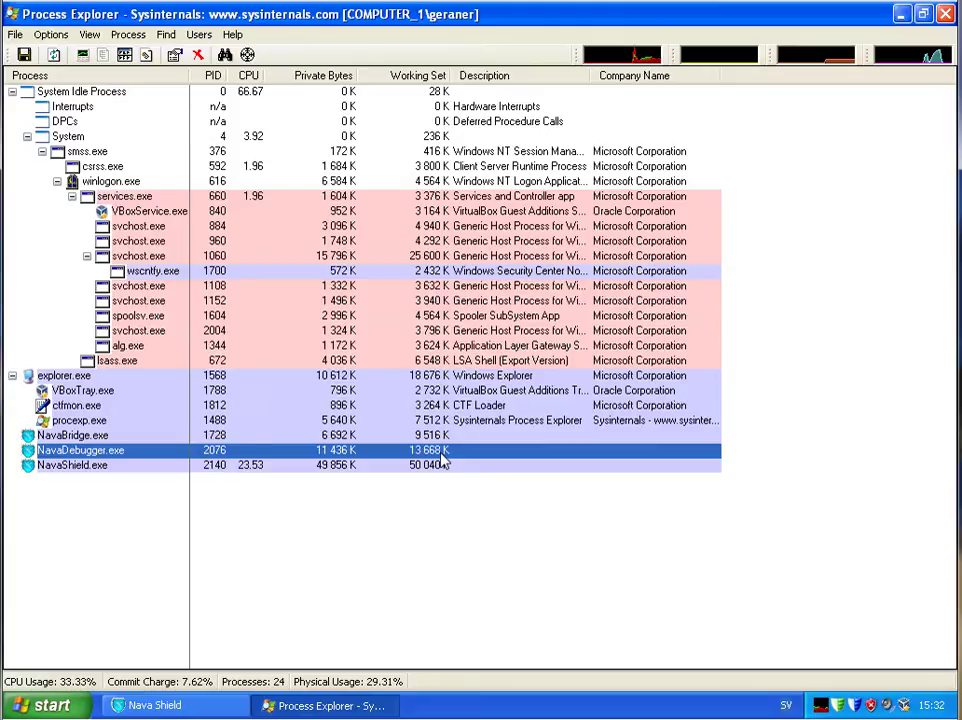
pyautogui.click(112, 437)
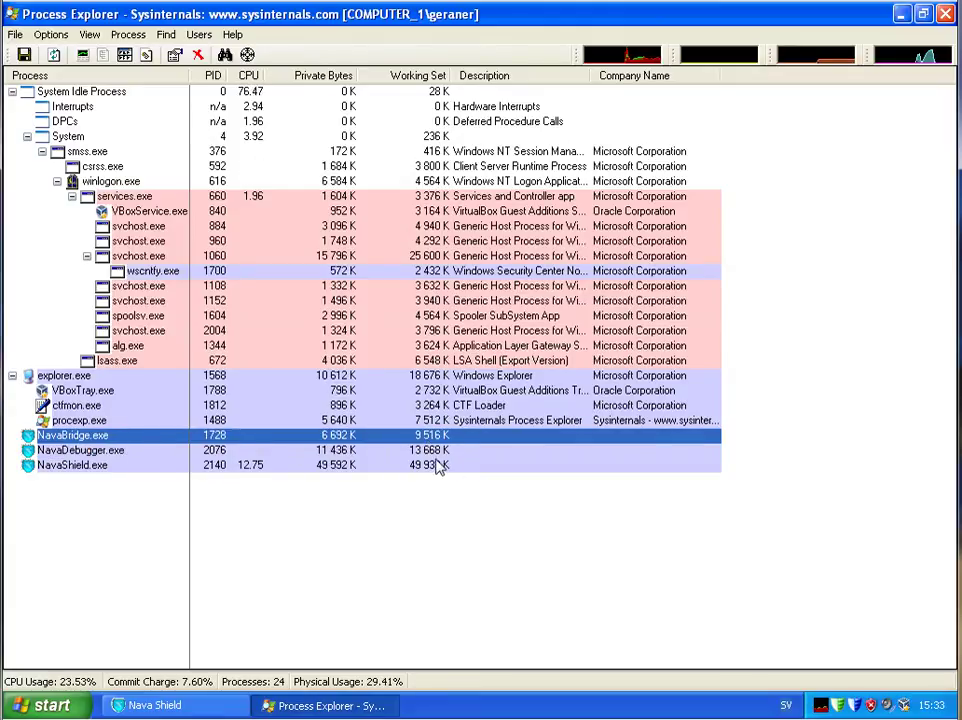
pyautogui.click(437, 467)
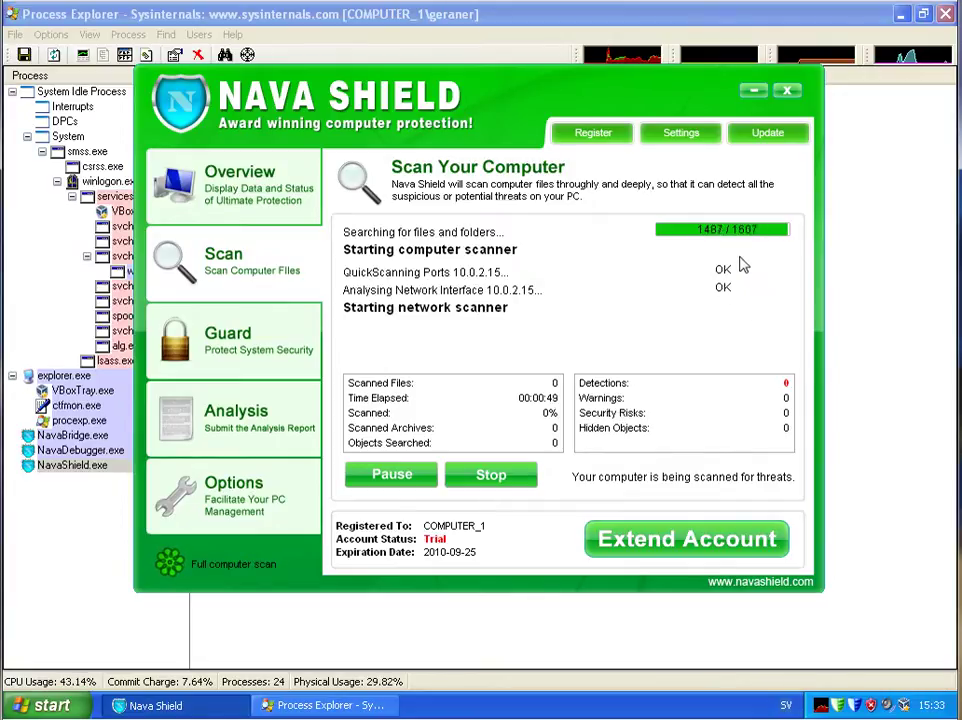
# From Overview, switch Surf Anonymous off and back on, then return to the running scan
pyautogui.click(240, 185)
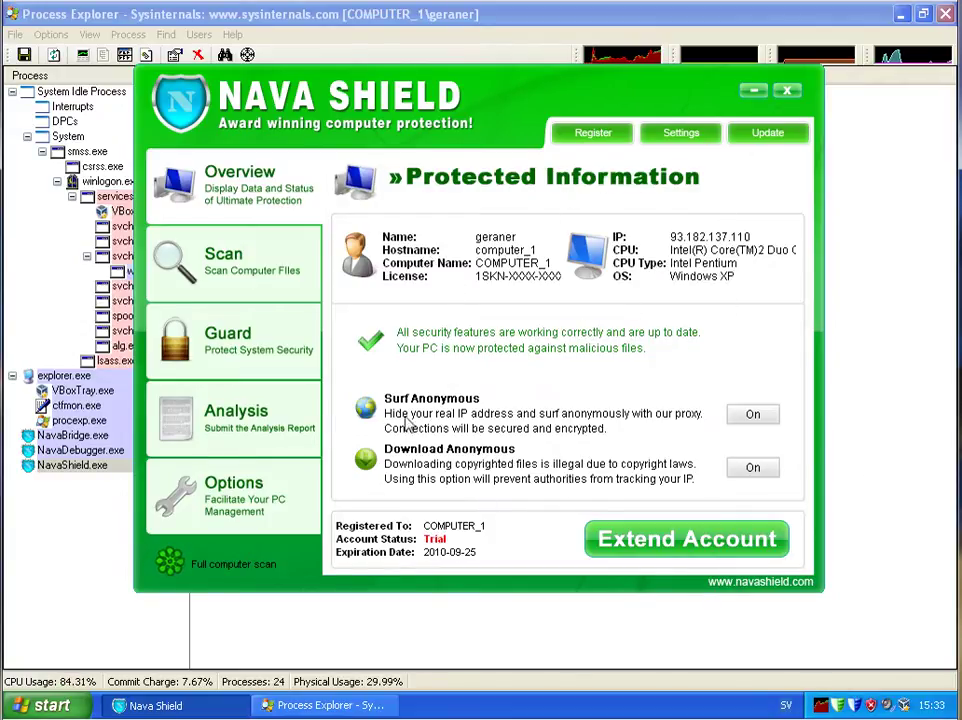
pyautogui.click(754, 416)
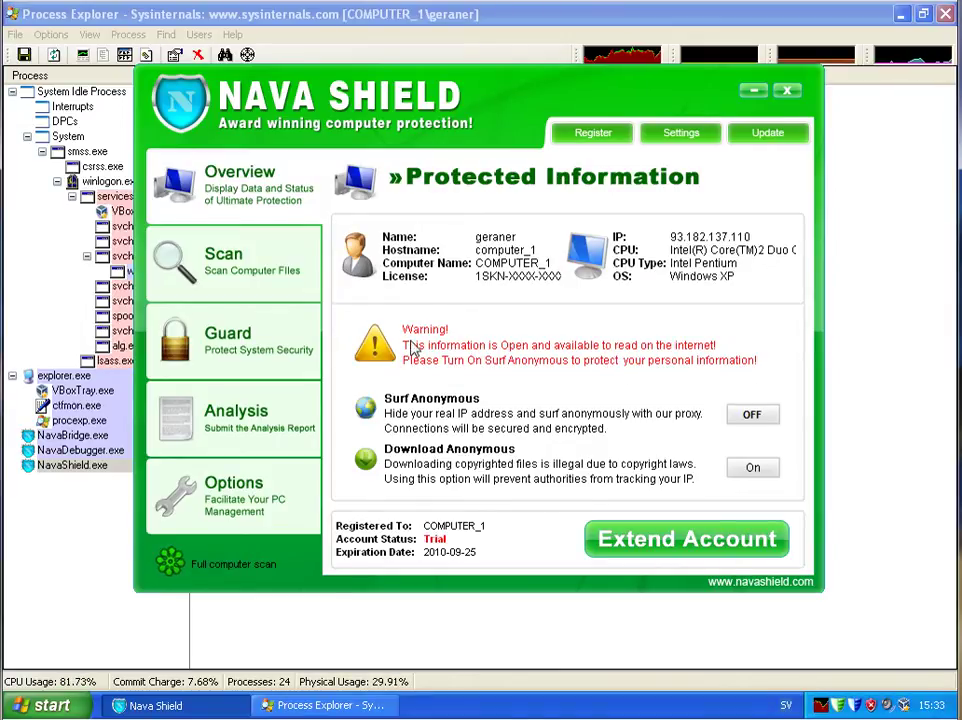
pyautogui.click(757, 420)
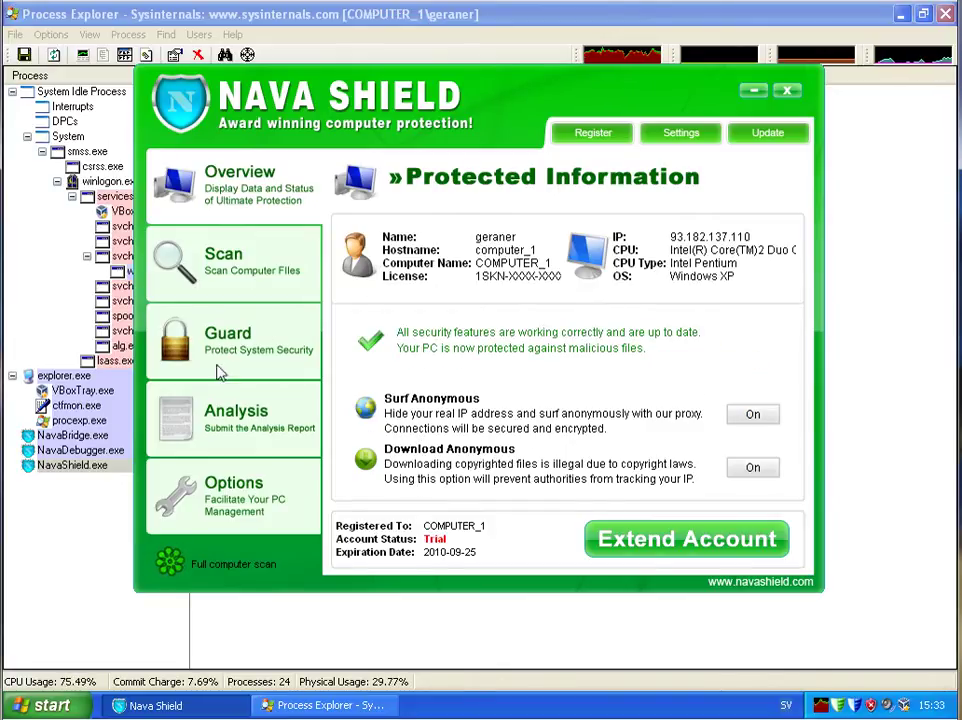
pyautogui.click(225, 258)
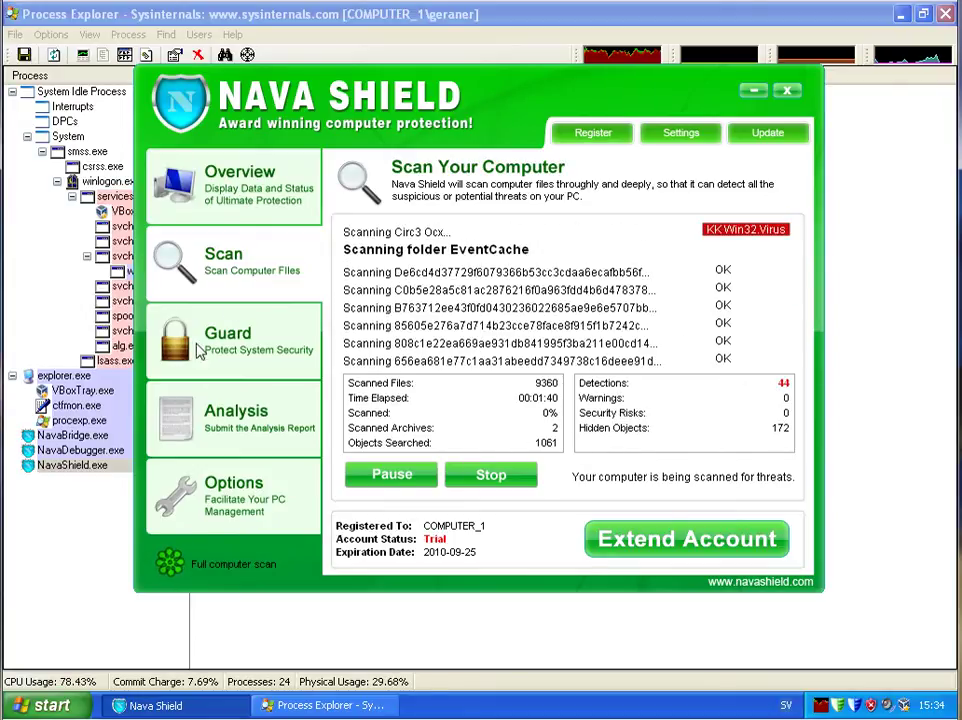
# Review the detection reports under Analysis, then return to the Guard computer scan page
pyautogui.click(275, 345)
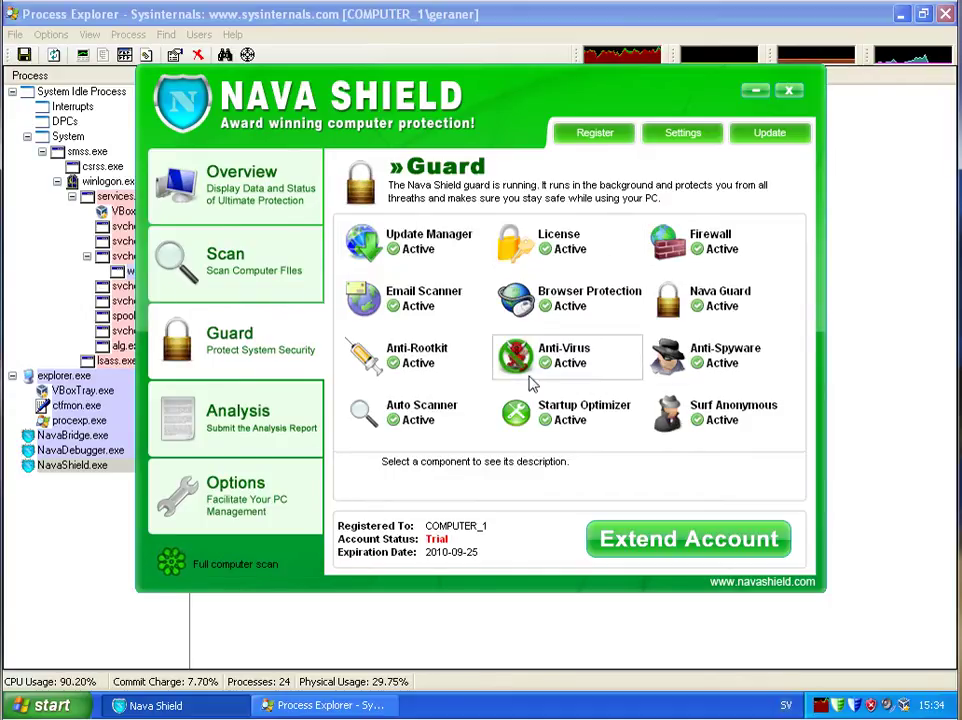
pyautogui.click(272, 436)
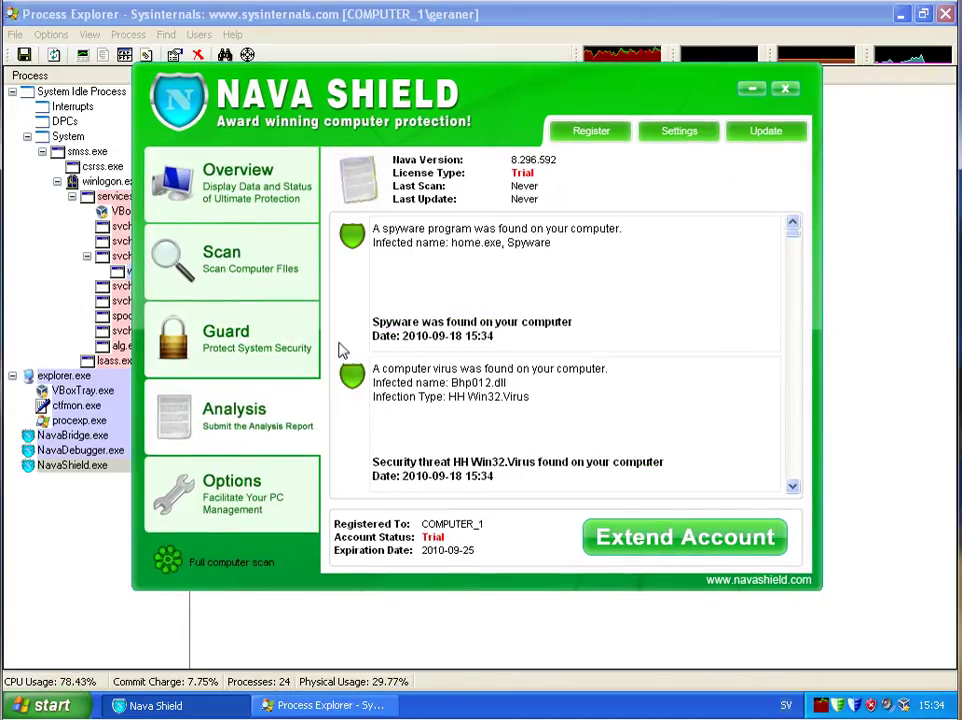
pyautogui.click(792, 249)
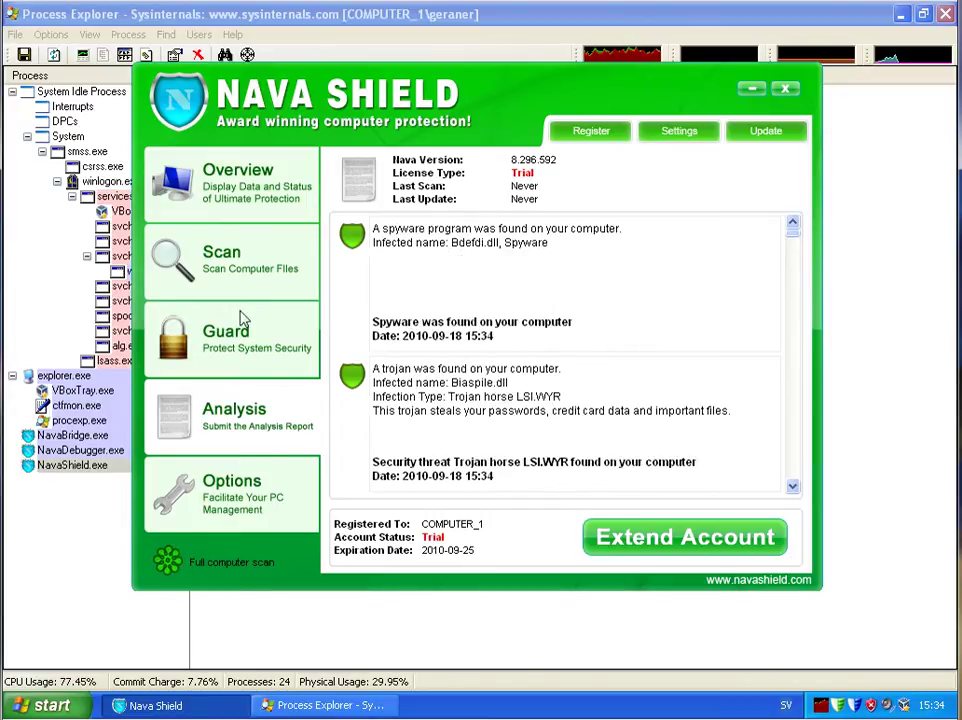
pyautogui.click(253, 344)
pyautogui.click(223, 300)
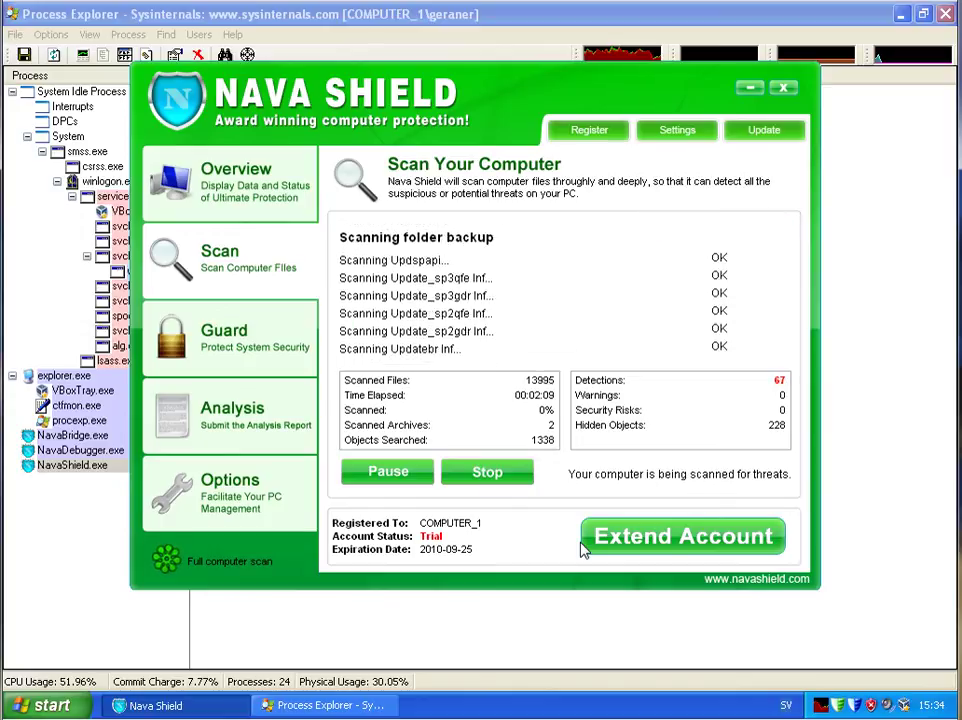
# Browse the Scheduler and Firewall tabs in Options while the scan finishes
pyautogui.click(247, 495)
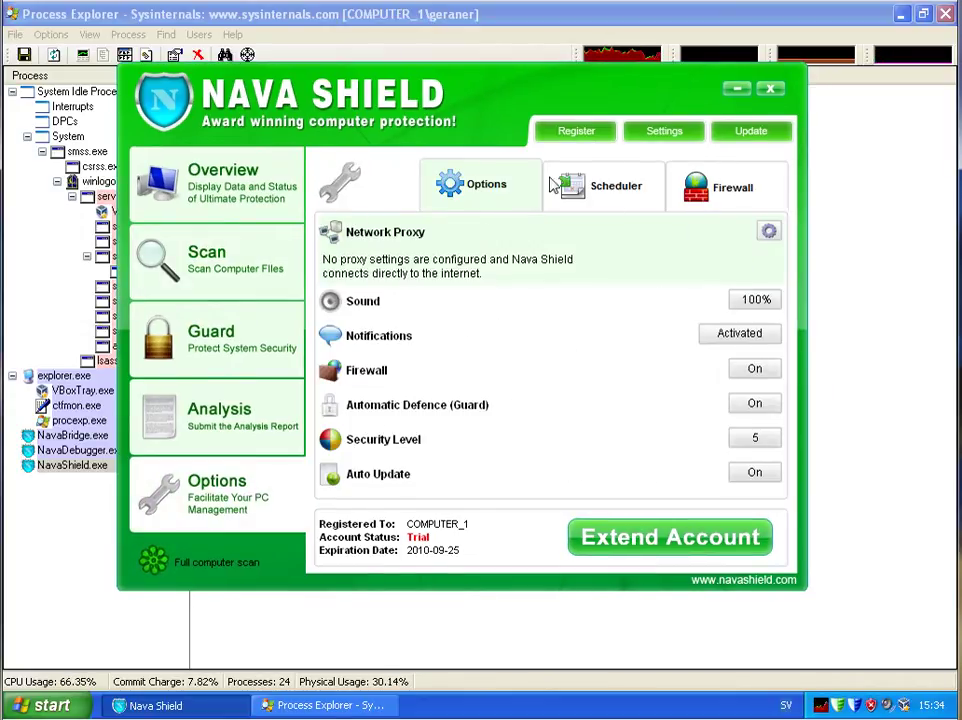
pyautogui.click(605, 188)
pyautogui.click(770, 204)
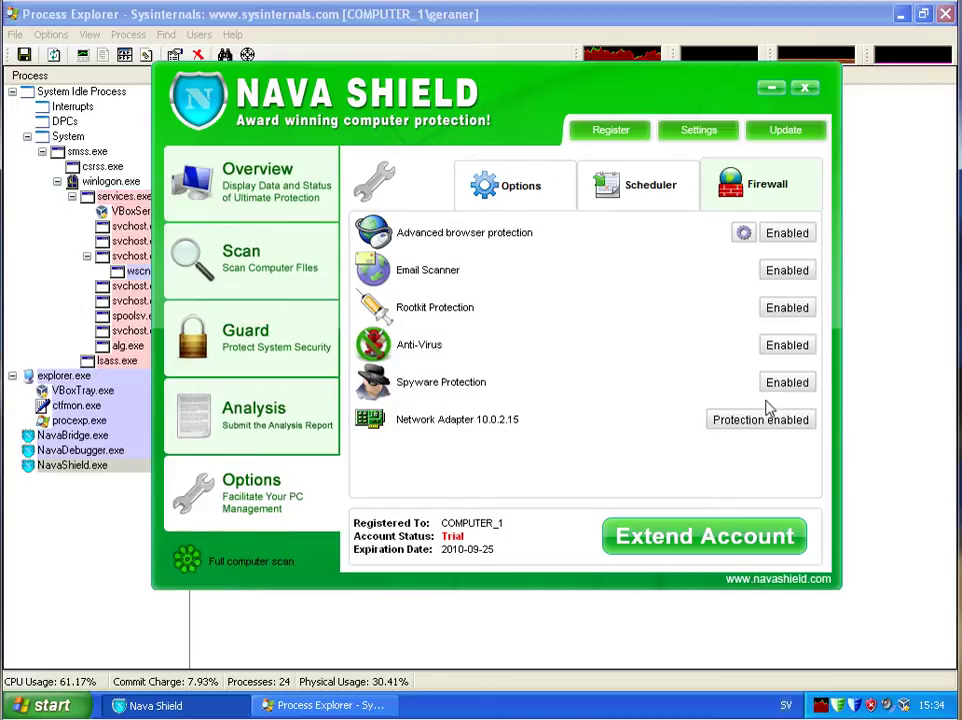
pyautogui.click(625, 177)
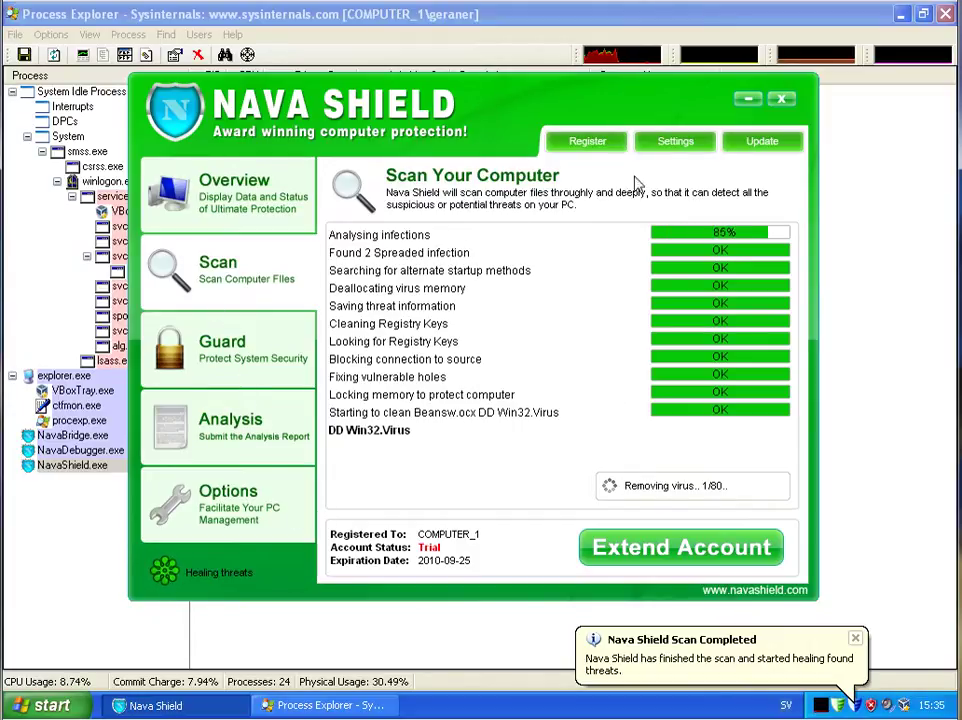
# Open Proxy Settings under Options, cancel without changes, and dismiss the threat-neutralized alert
pyautogui.click(681, 144)
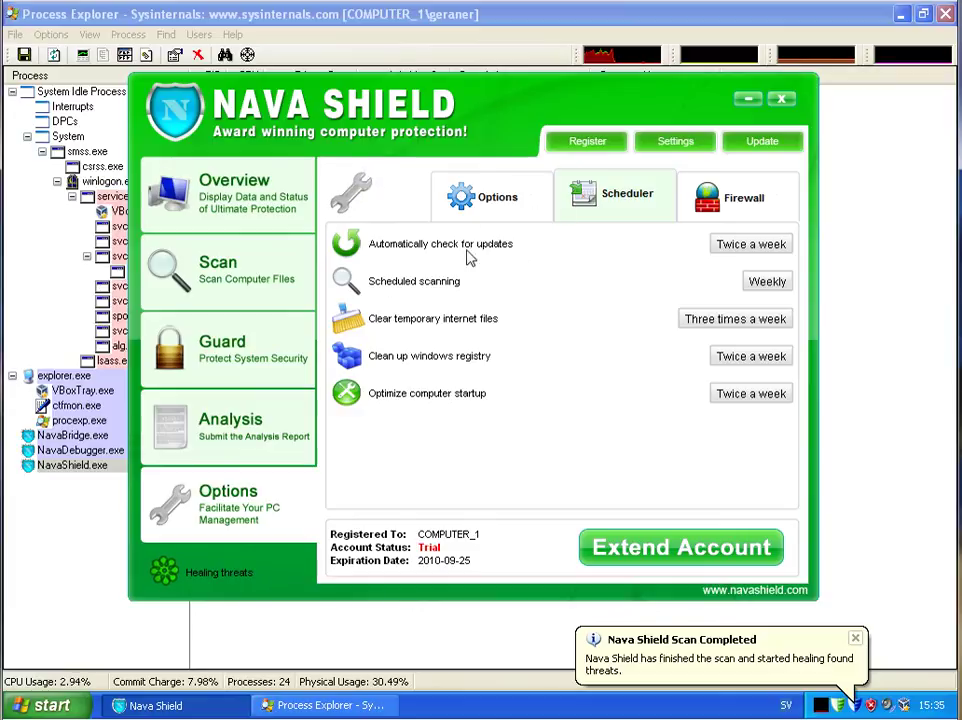
pyautogui.click(479, 205)
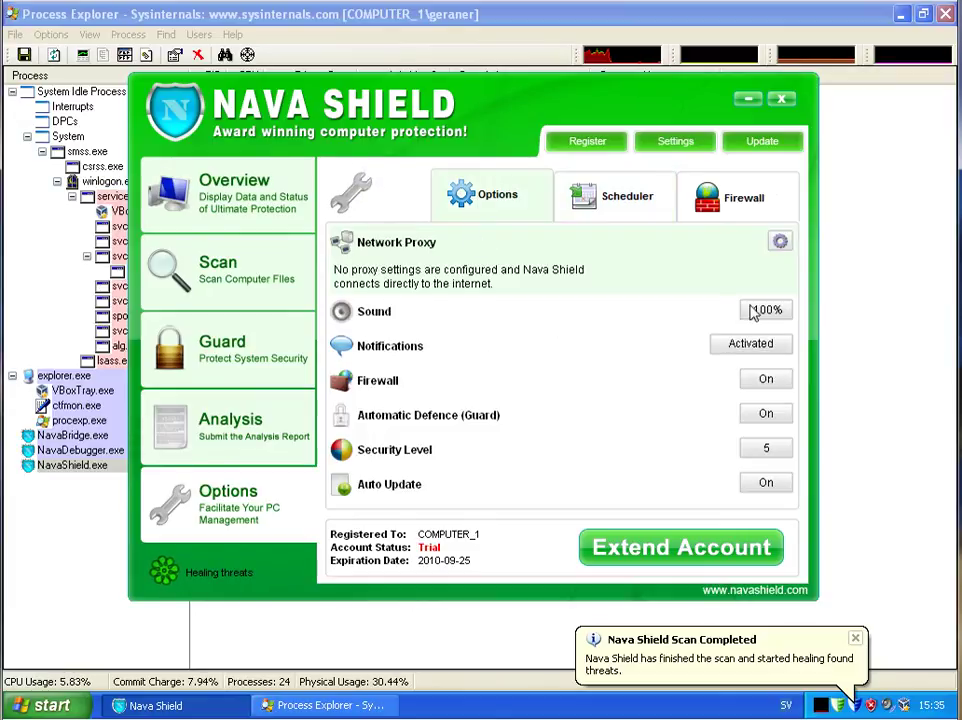
pyautogui.click(781, 243)
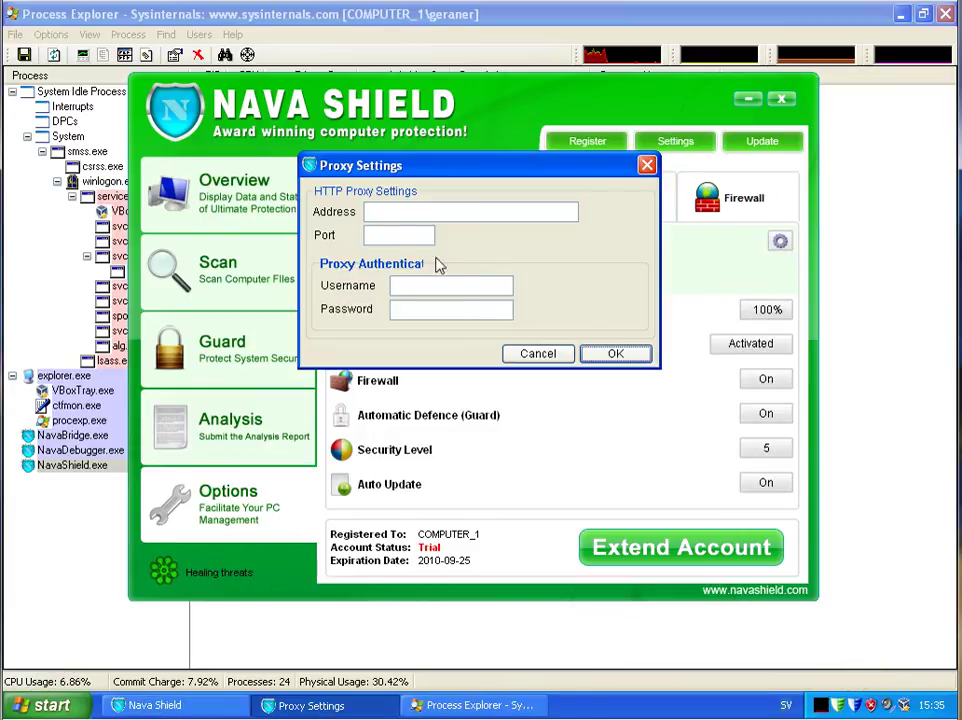
pyautogui.click(386, 213)
pyautogui.click(560, 355)
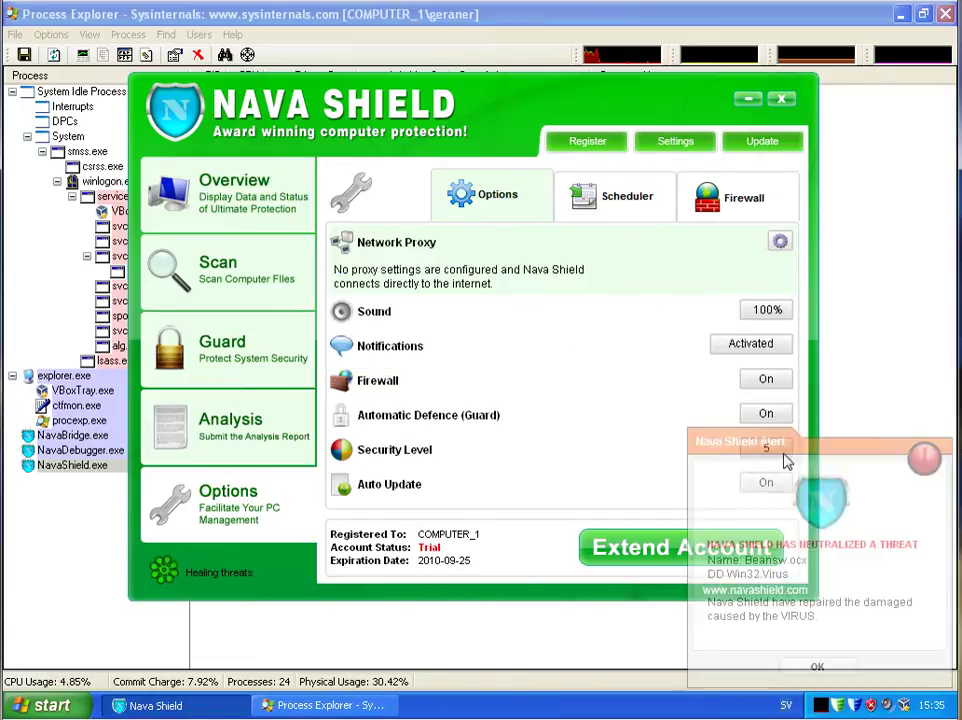
pyautogui.click(831, 668)
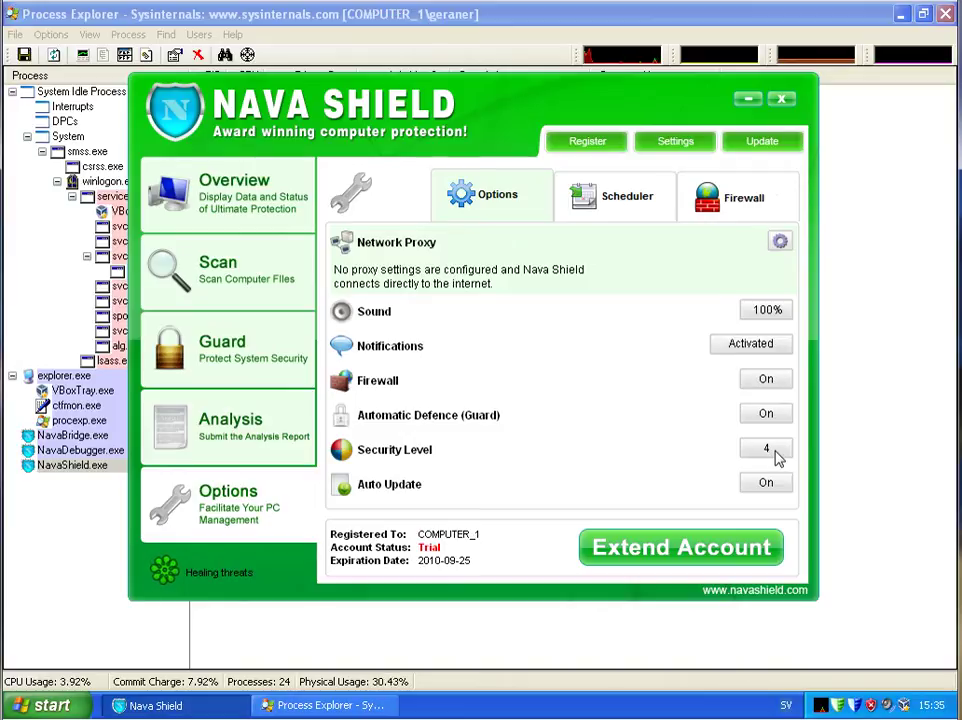
# Toggle Auto Update off and back on, then view the Firewall protection components list
pyautogui.click(374, 456)
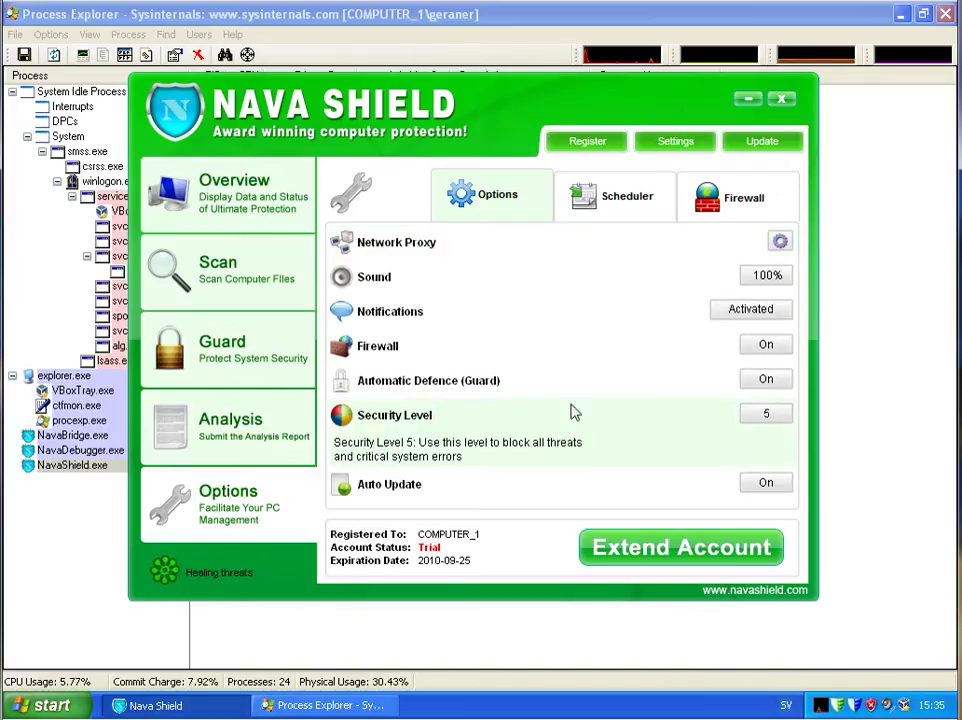
pyautogui.click(436, 486)
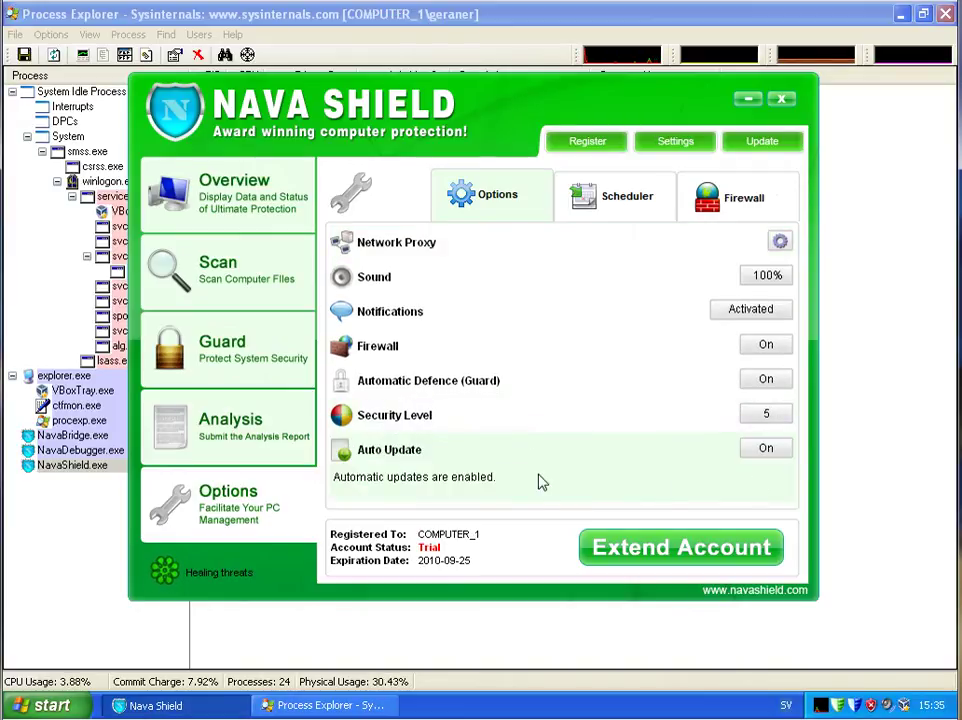
pyautogui.click(774, 452)
pyautogui.click(774, 452)
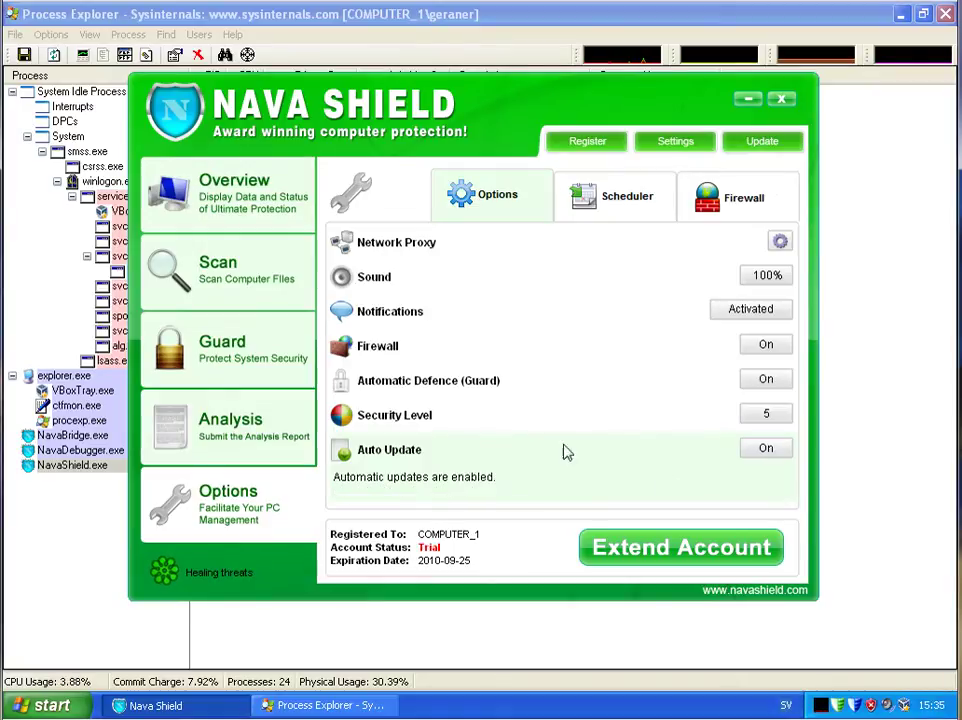
pyautogui.click(620, 196)
pyautogui.click(740, 197)
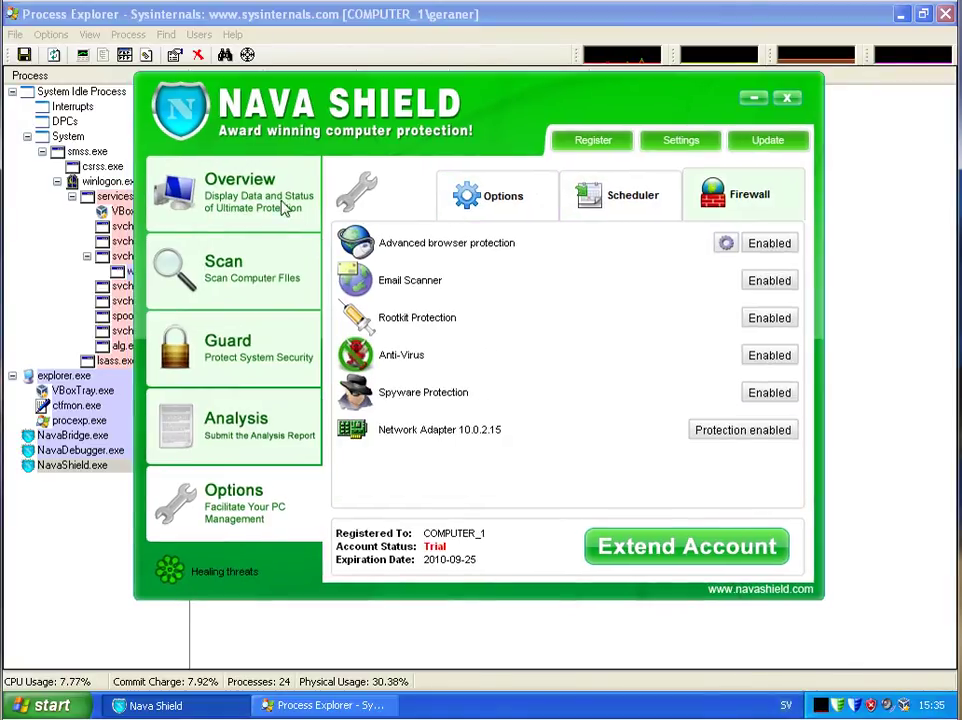
# Check the Overview and scan progress in Nava Shield, then minimize its window
pyautogui.click(213, 193)
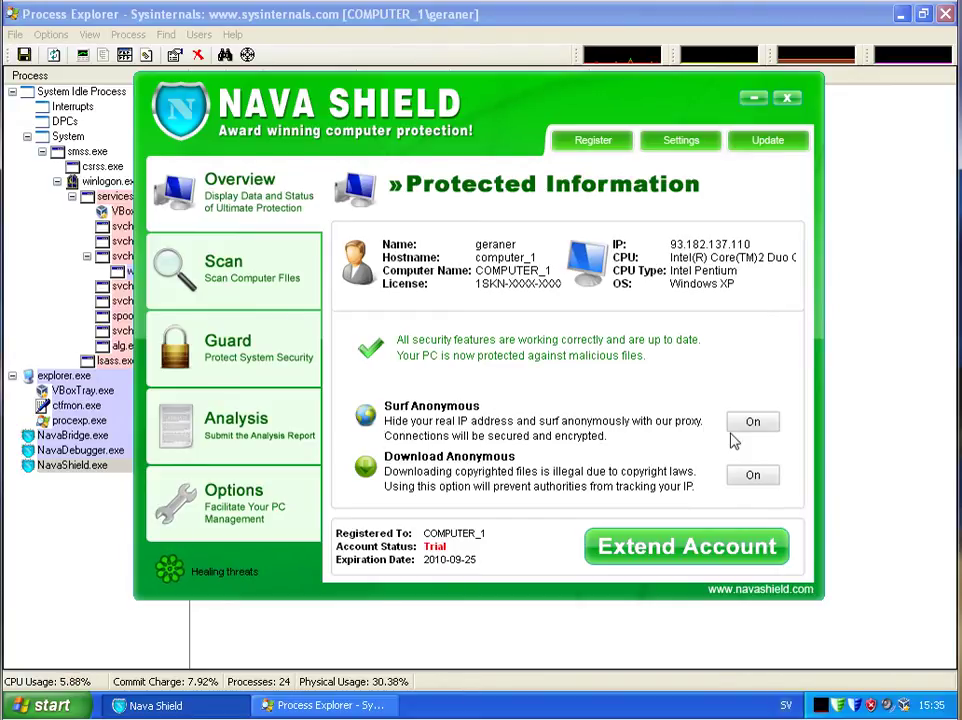
pyautogui.click(325, 706)
pyautogui.click(247, 354)
pyautogui.click(247, 284)
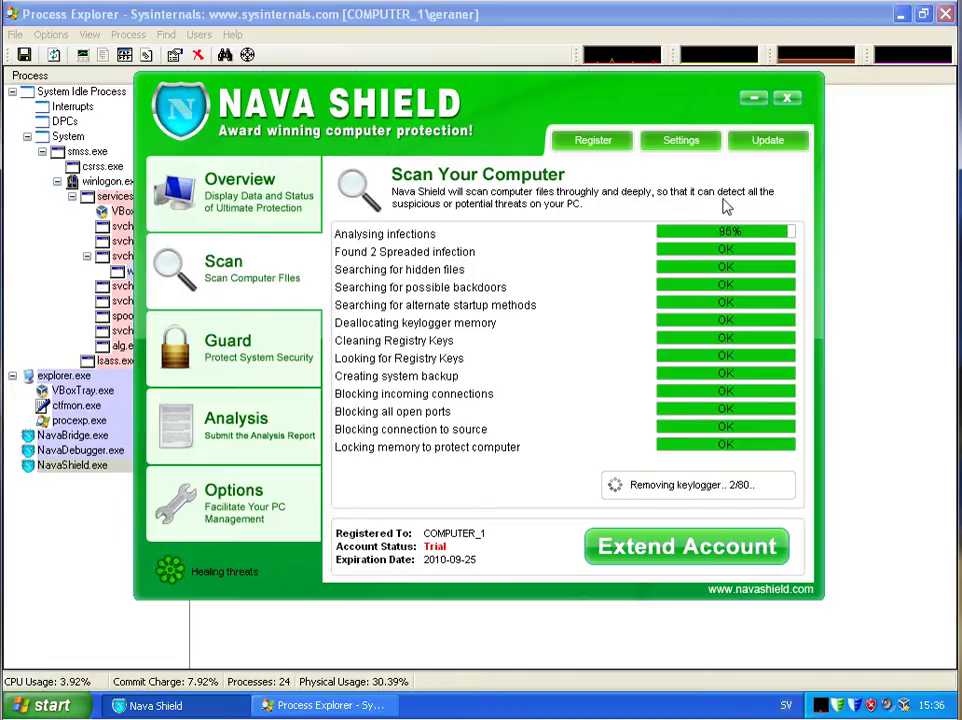
pyautogui.click(755, 100)
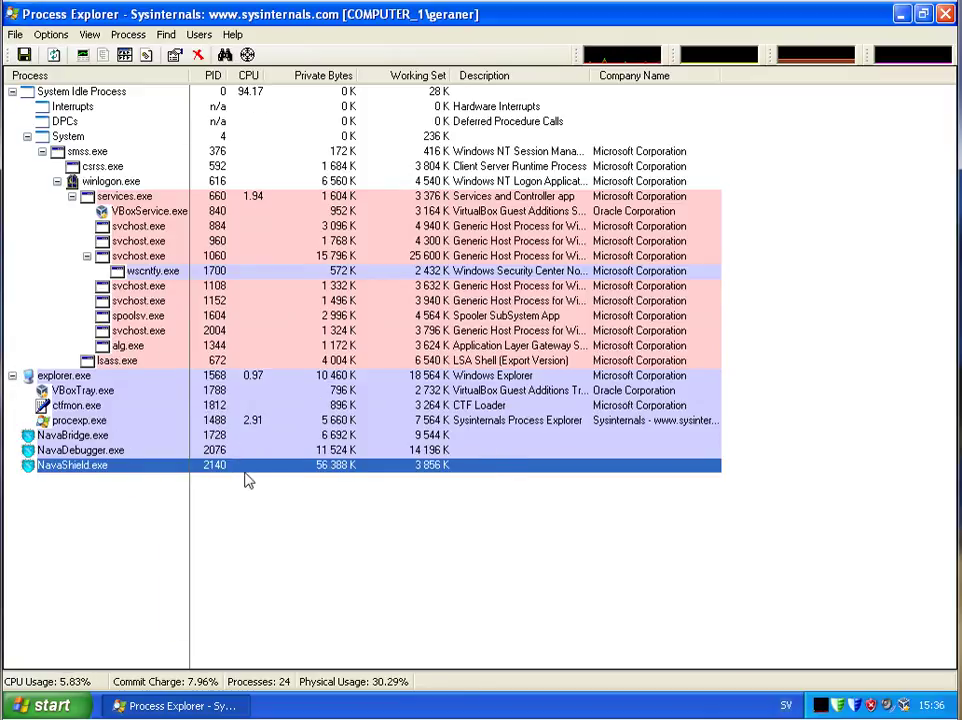
pyautogui.click(944, 14)
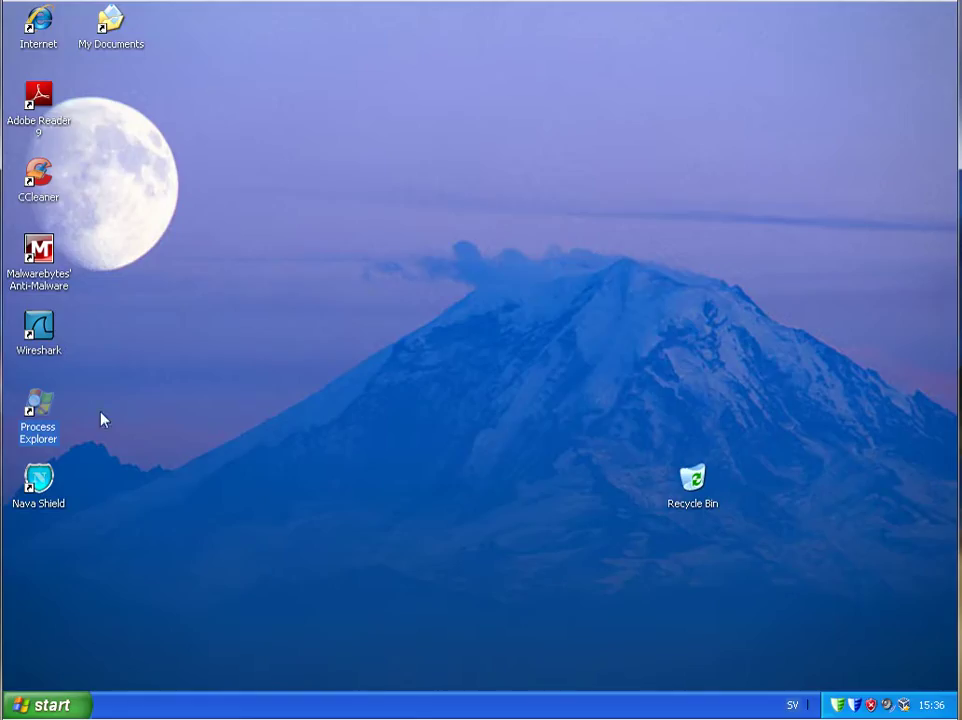
pyautogui.doubleClick(30, 38)
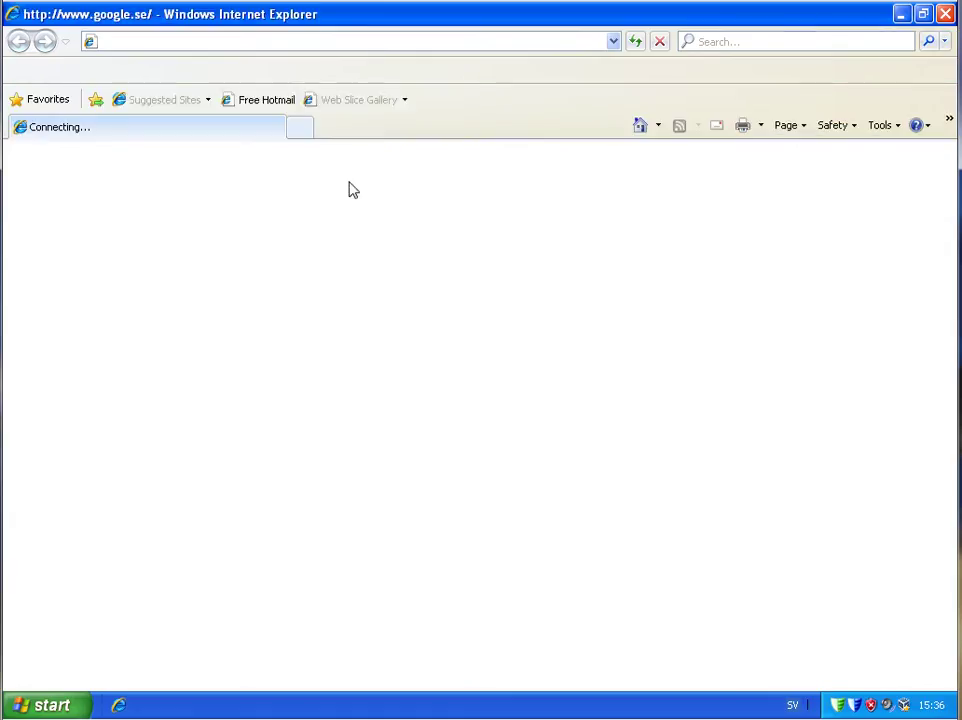
pyautogui.click(214, 43)
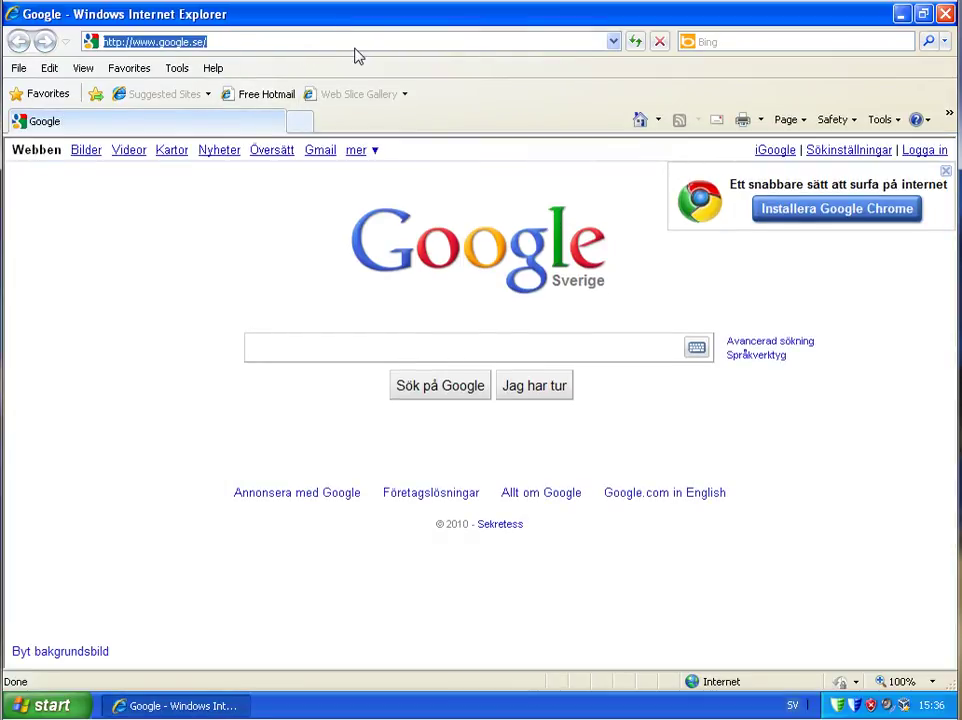
pyautogui.write('www.whati')
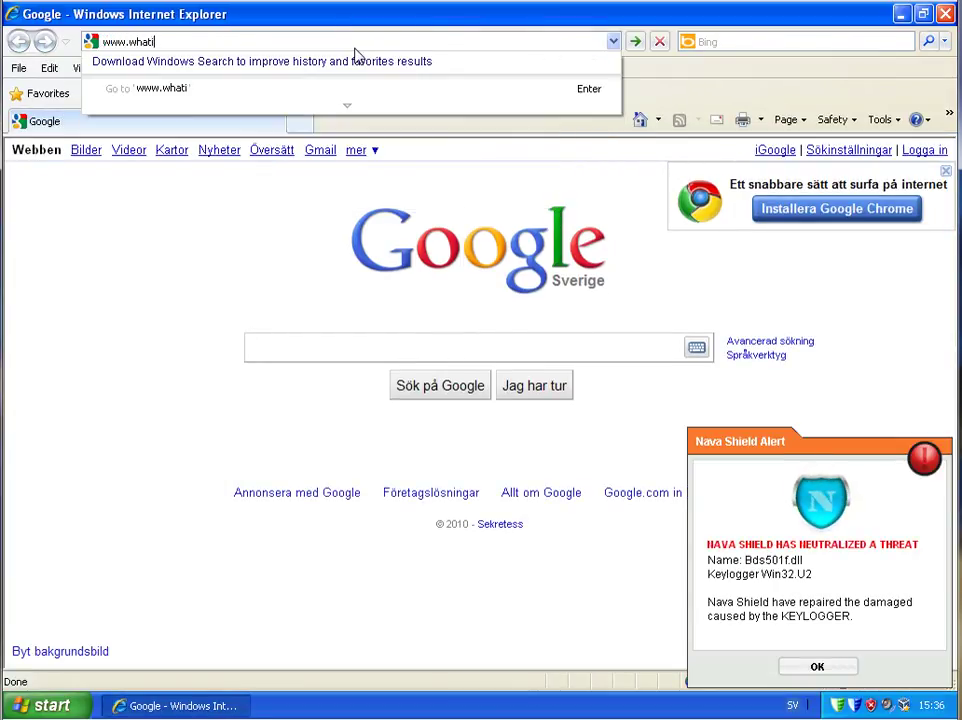
pyautogui.press('BackSpace')
pyautogui.press('BackSpace')
pyautogui.press('BackSpace')
pyautogui.press('BackSpace')
pyautogui.press('BackSpace')
pyautogui.press('BackSpace')
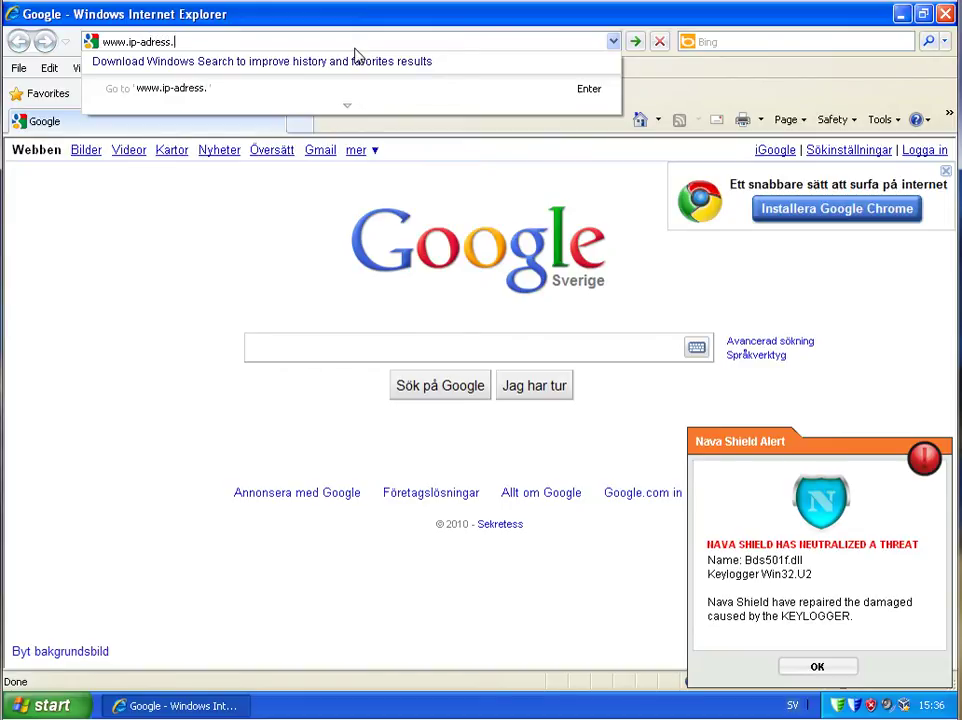
pyautogui.press('Return')
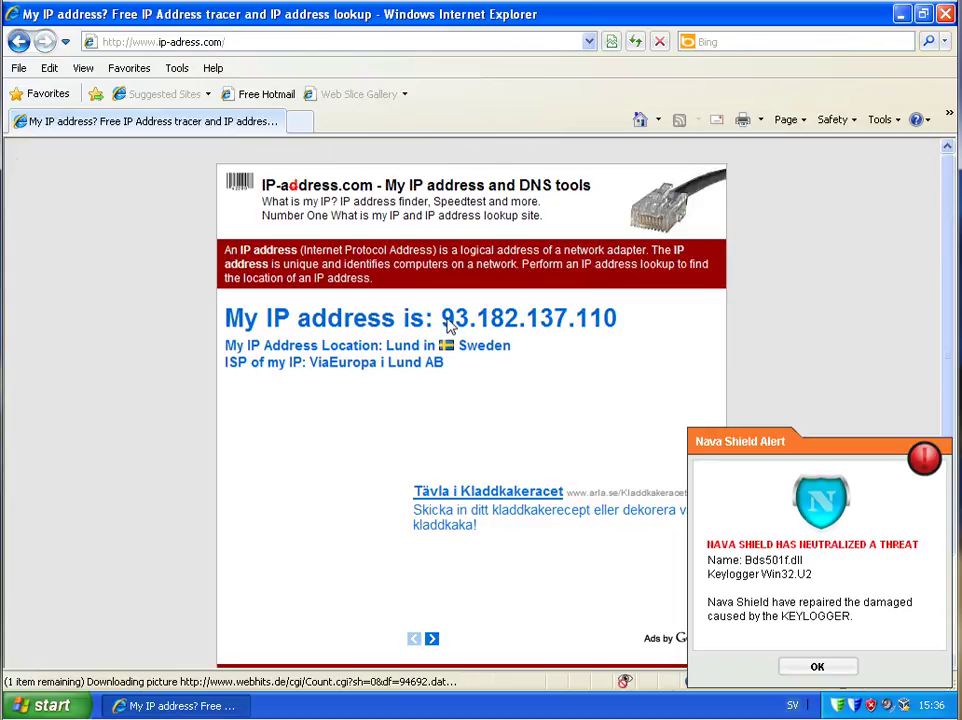
# Select the reported IP address, Lund, Sweden location and ISP lines, then return to Google home
pyautogui.doubleClick(466, 325)
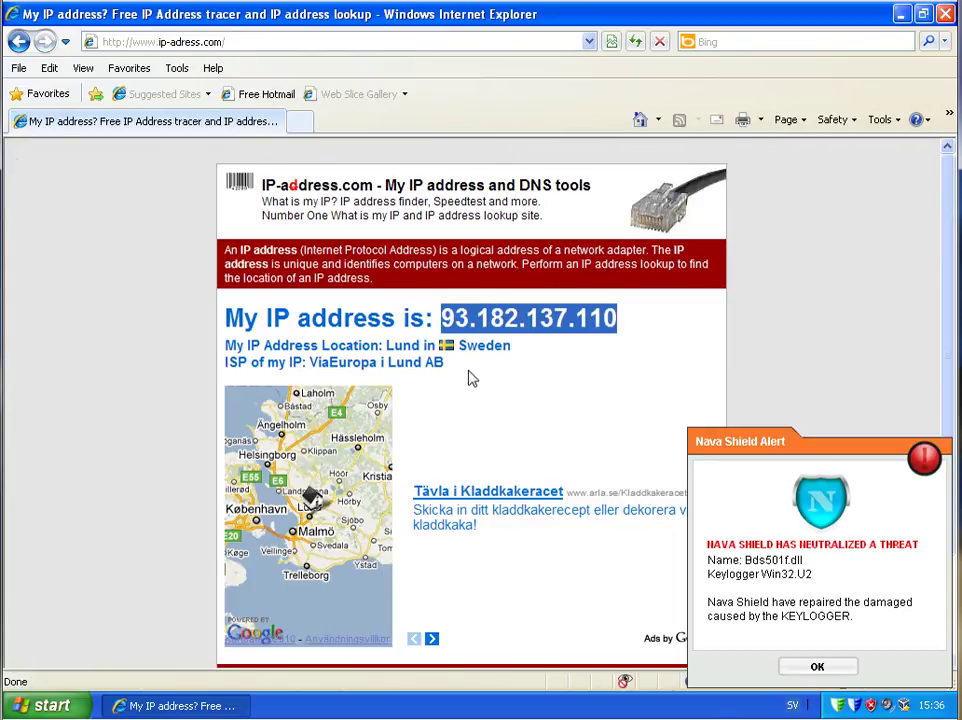
pyautogui.click(466, 378)
pyautogui.moveTo(448, 368); pyautogui.dragTo(215, 305)
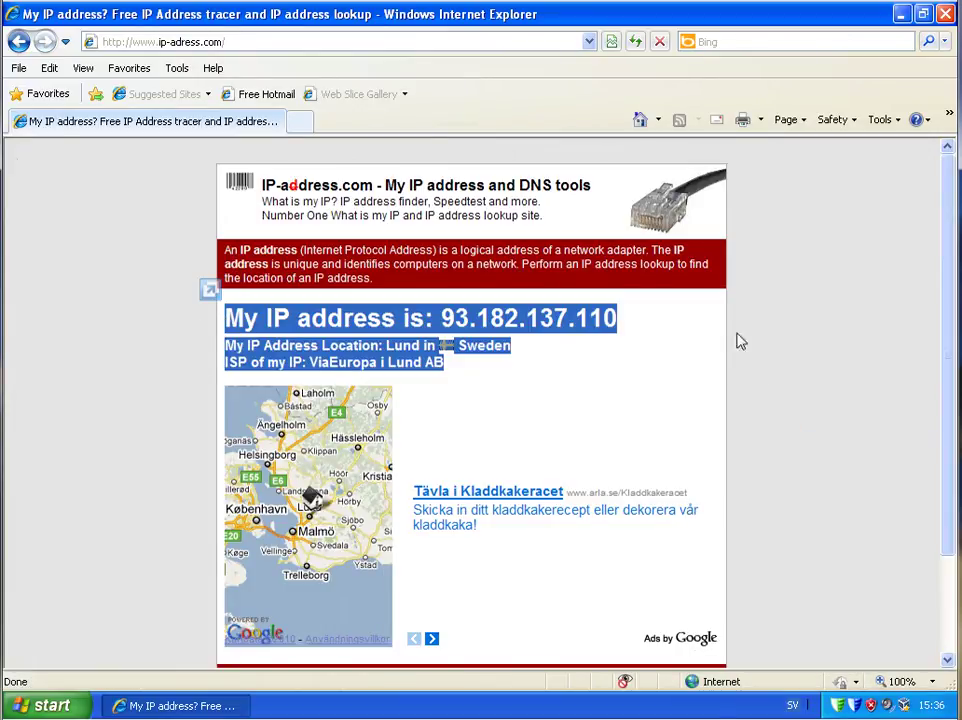
pyautogui.click(752, 330)
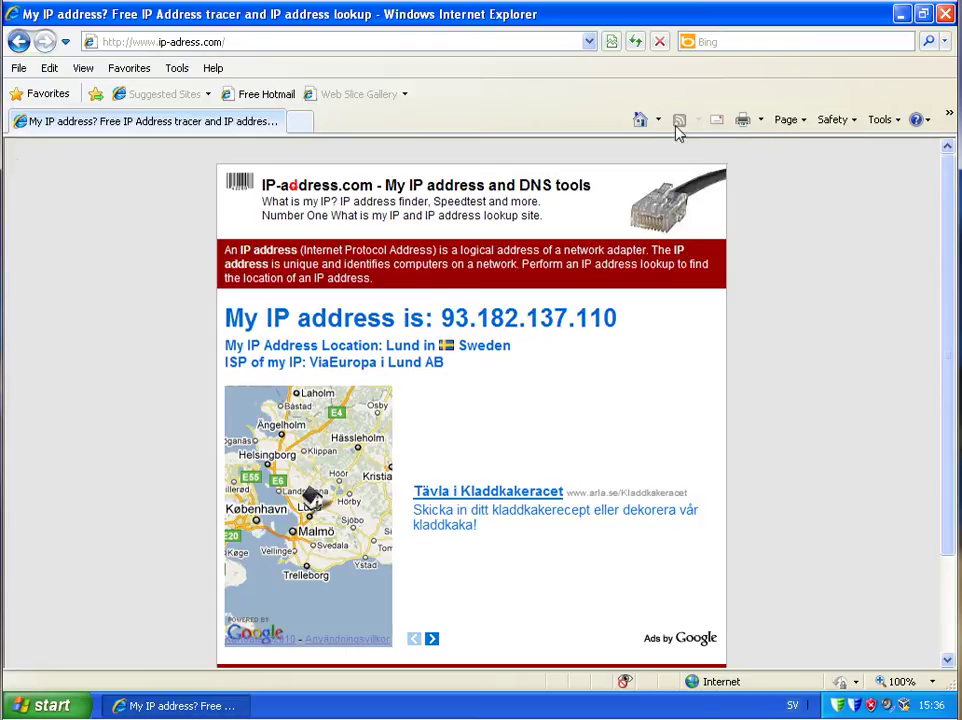
pyautogui.click(640, 119)
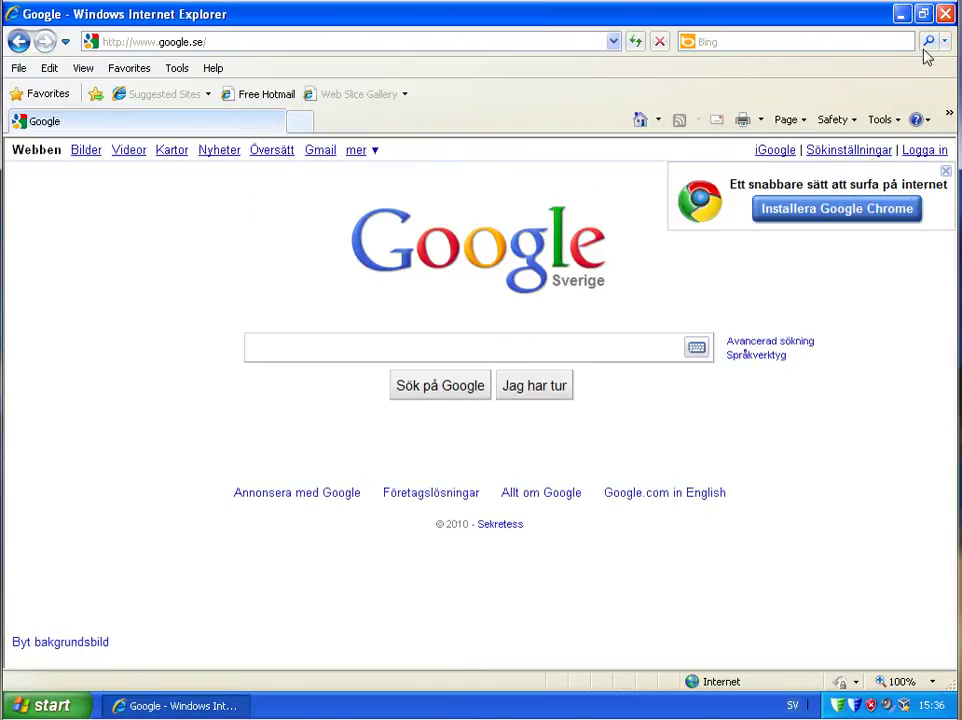
# Minimize the browser, reopen Nava Shield, launch Wireshark and dismiss the threat alert
pyautogui.click(901, 14)
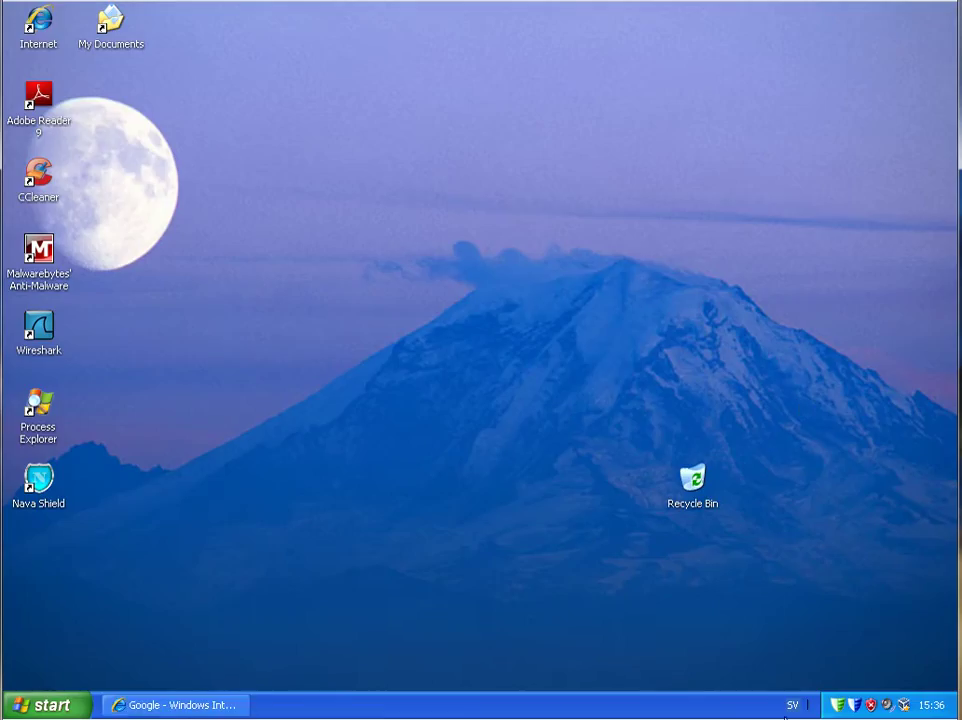
pyautogui.doubleClick(839, 706)
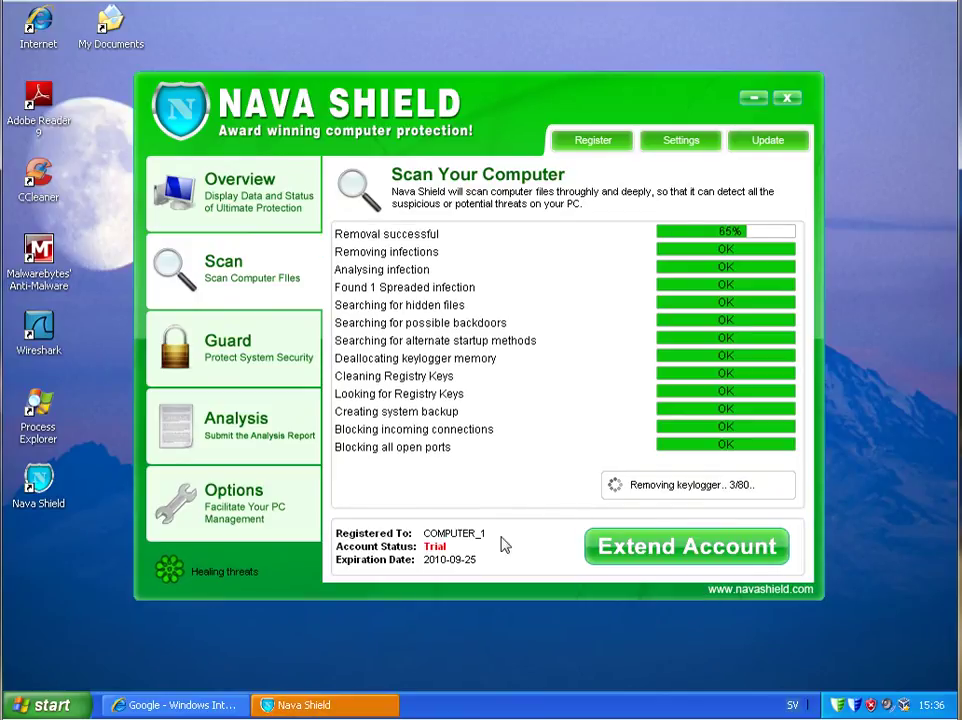
pyautogui.doubleClick(41, 345)
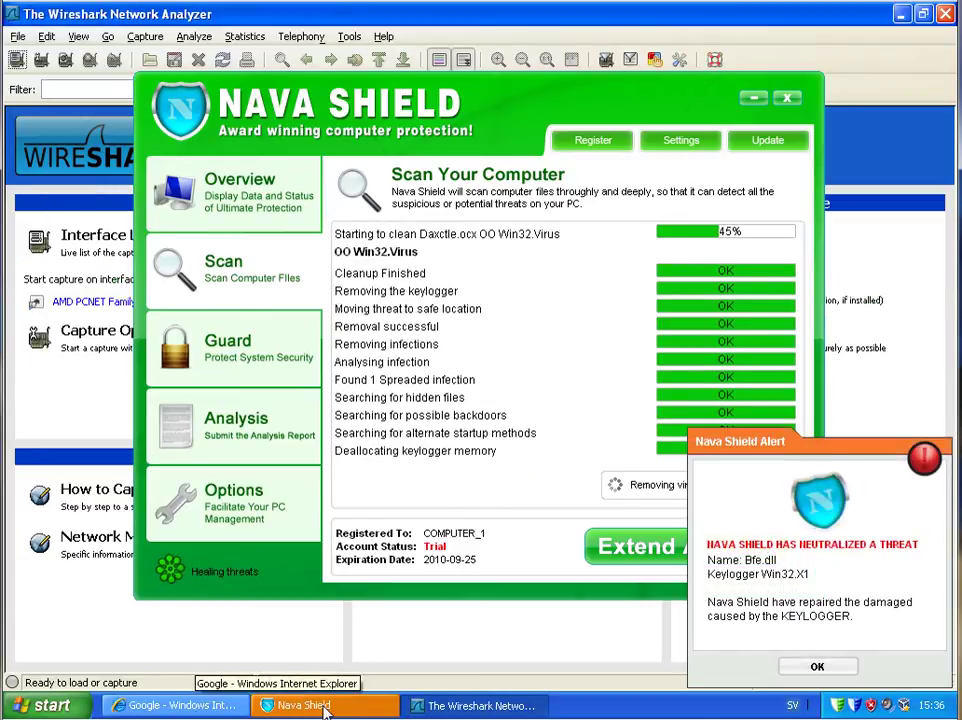
pyautogui.click(817, 666)
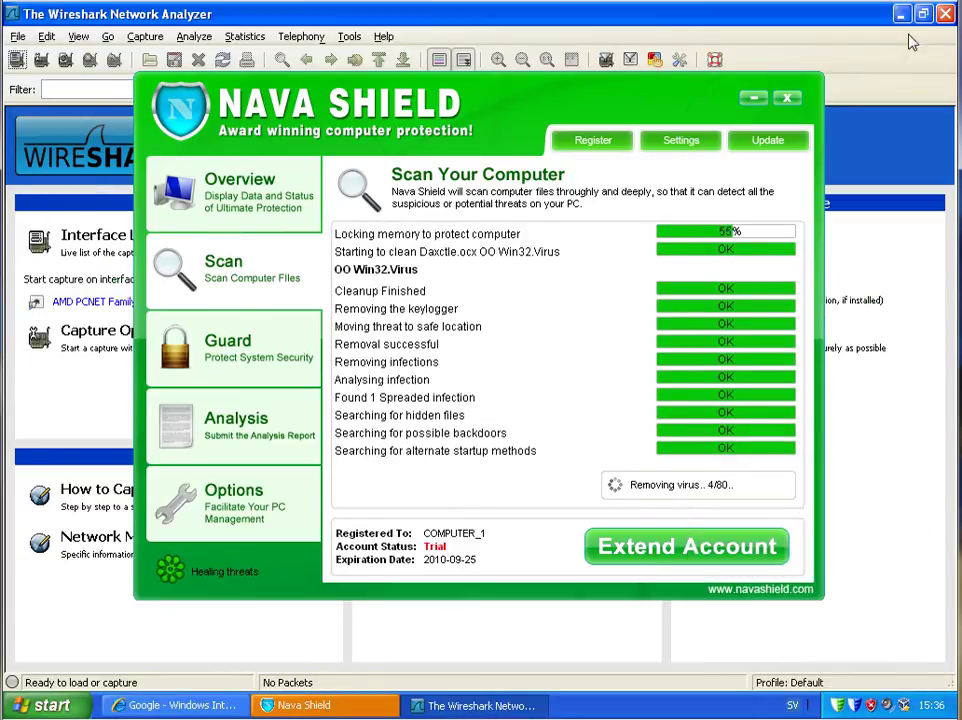
# Minimize Wireshark, then close the Nava Shield window and Process Explorer
pyautogui.click(902, 14)
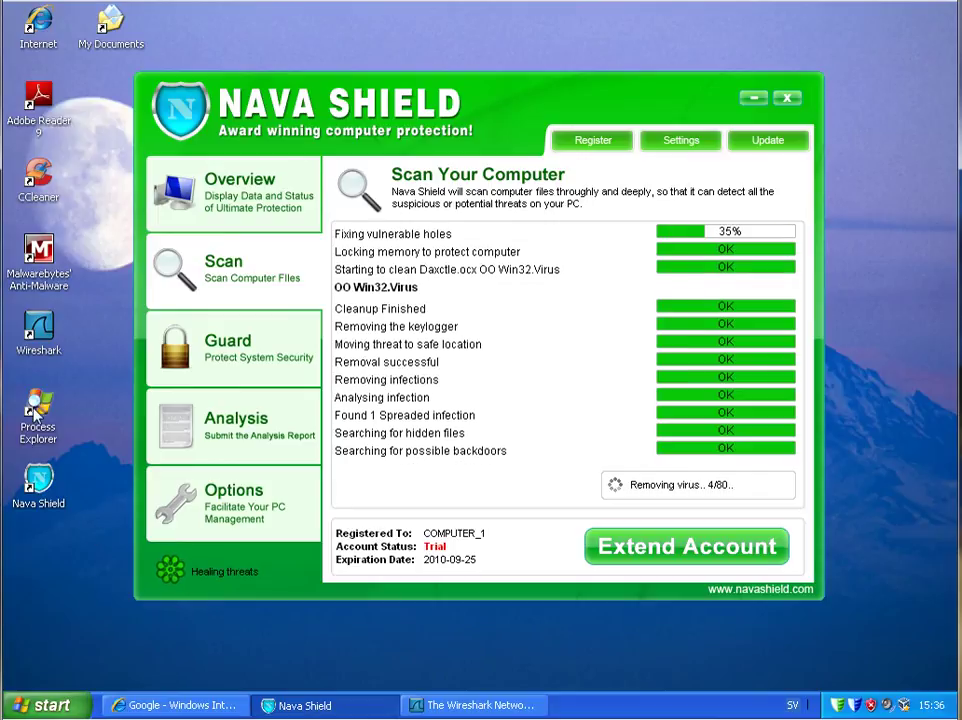
pyautogui.doubleClick(37, 406)
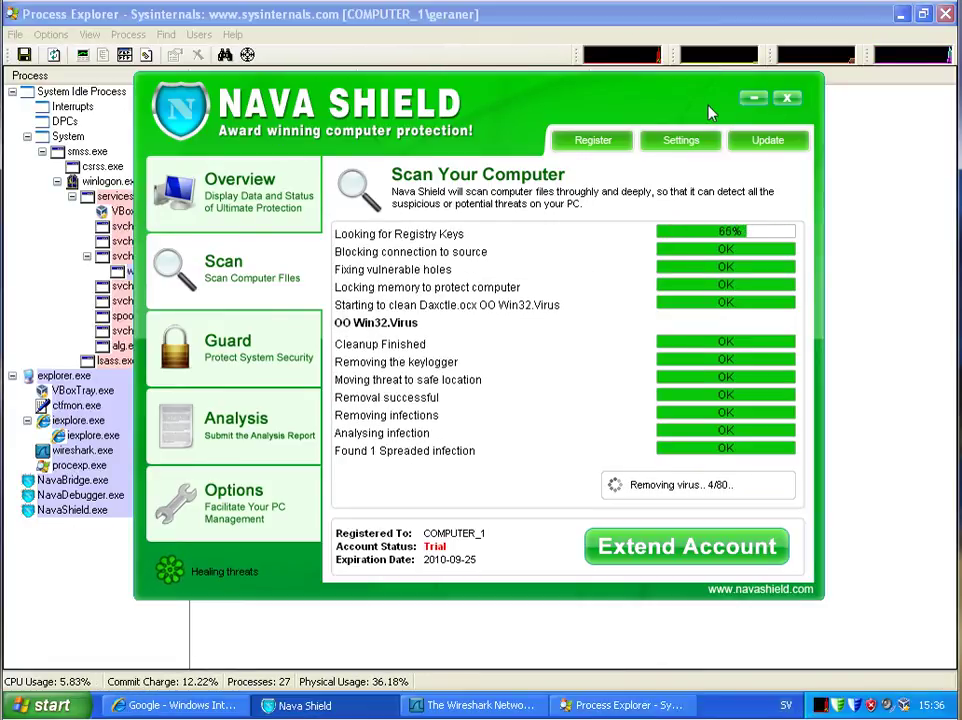
pyautogui.click(787, 98)
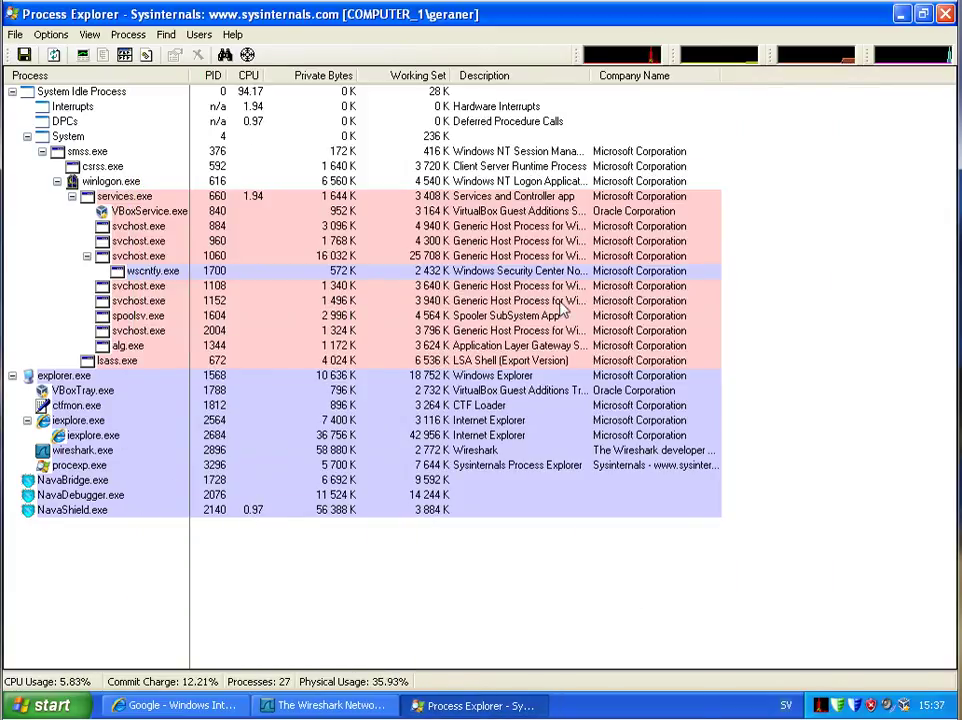
pyautogui.click(945, 14)
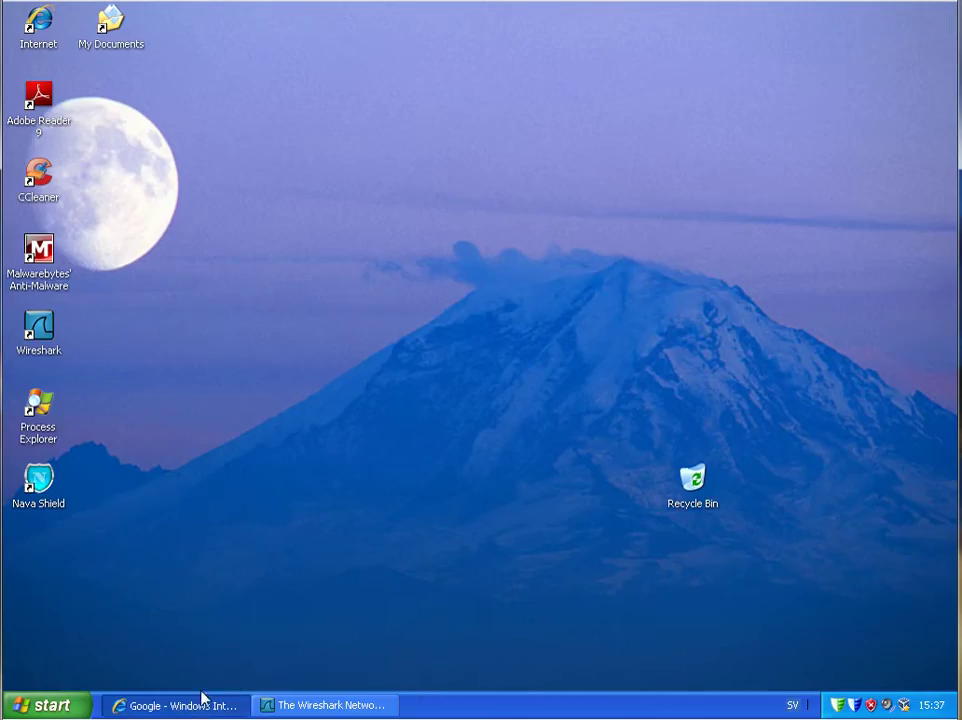
pyautogui.doubleClick(39, 408)
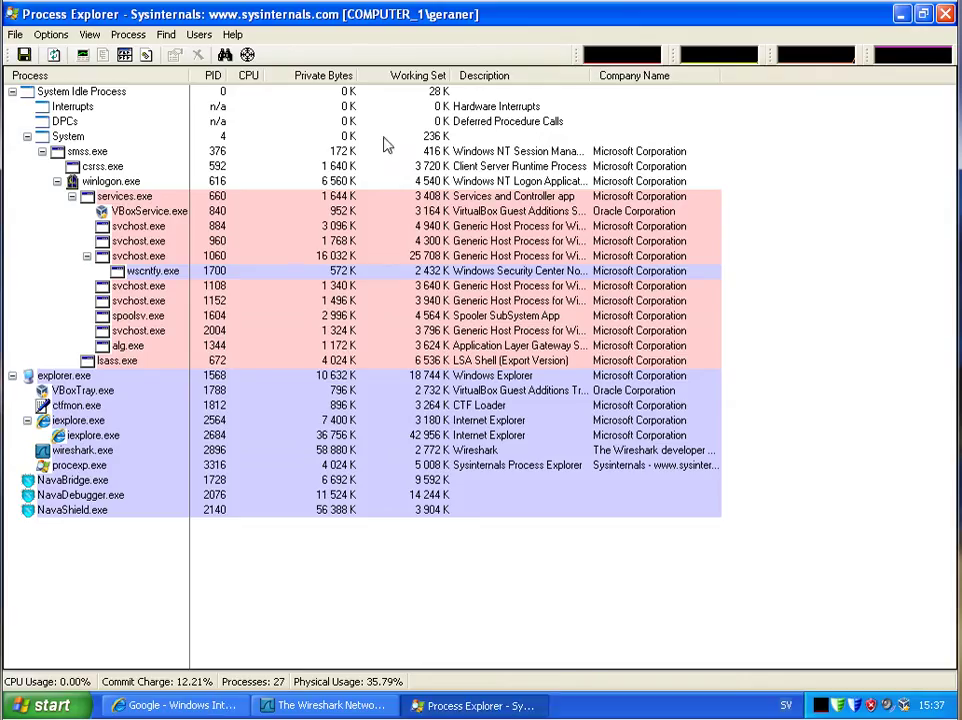
pyautogui.click(818, 62)
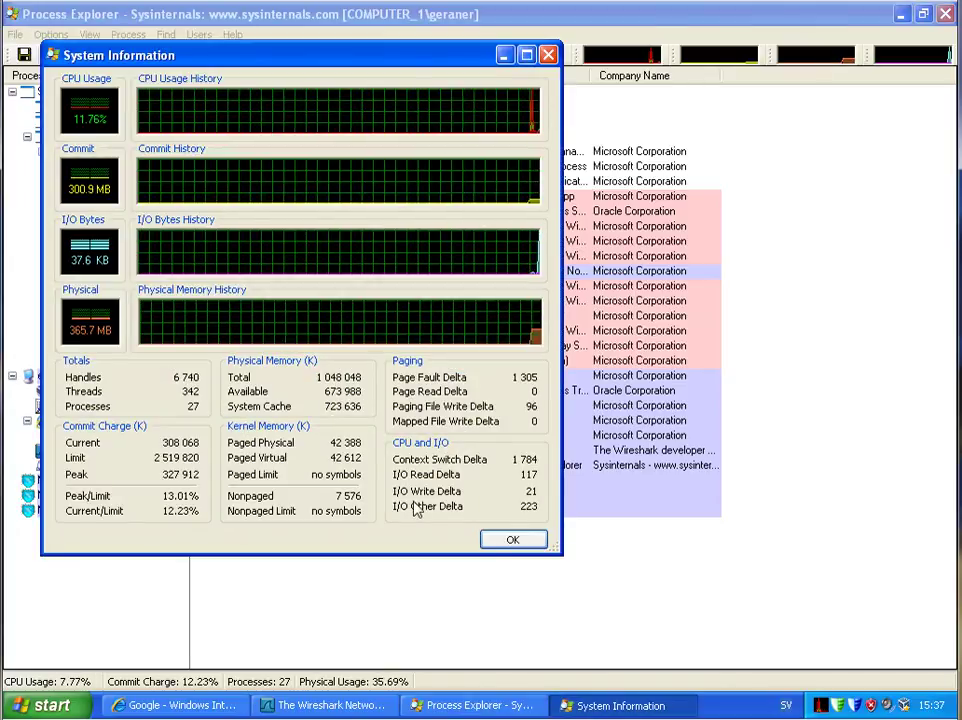
pyautogui.click(528, 546)
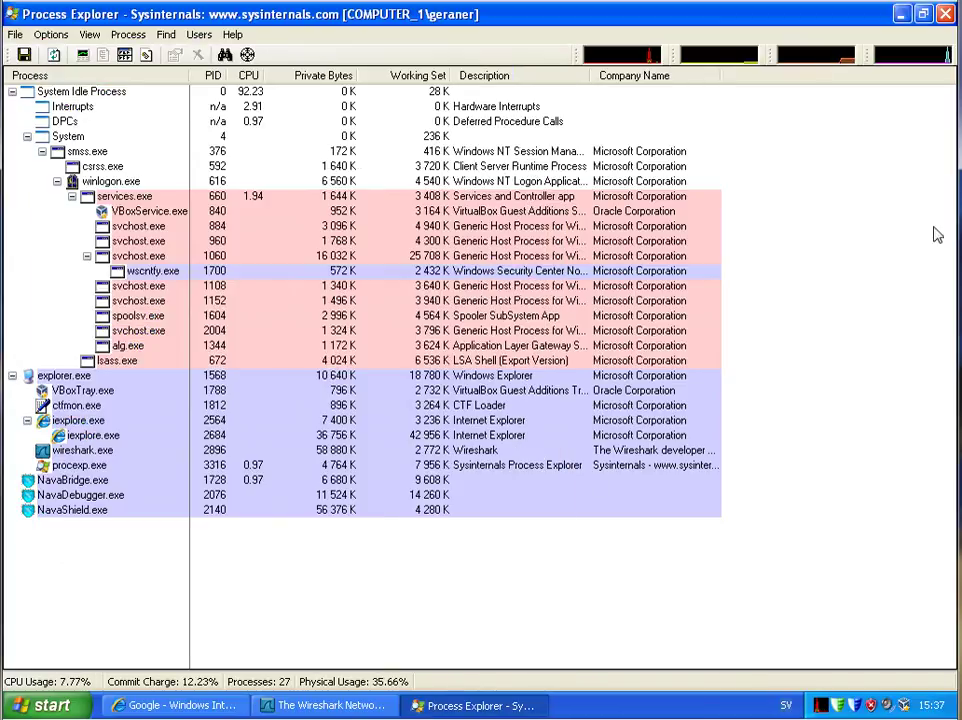
pyautogui.click(948, 15)
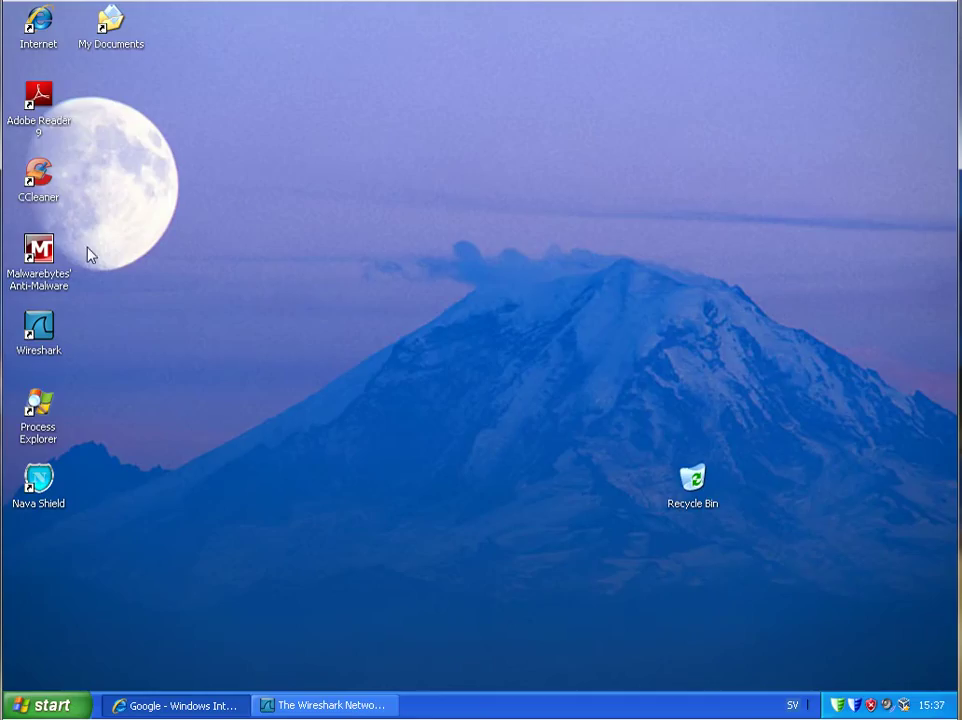
# Launch Wireshark and close the duplicate Wireshark window, keeping a single one open
pyautogui.doubleClick(40, 328)
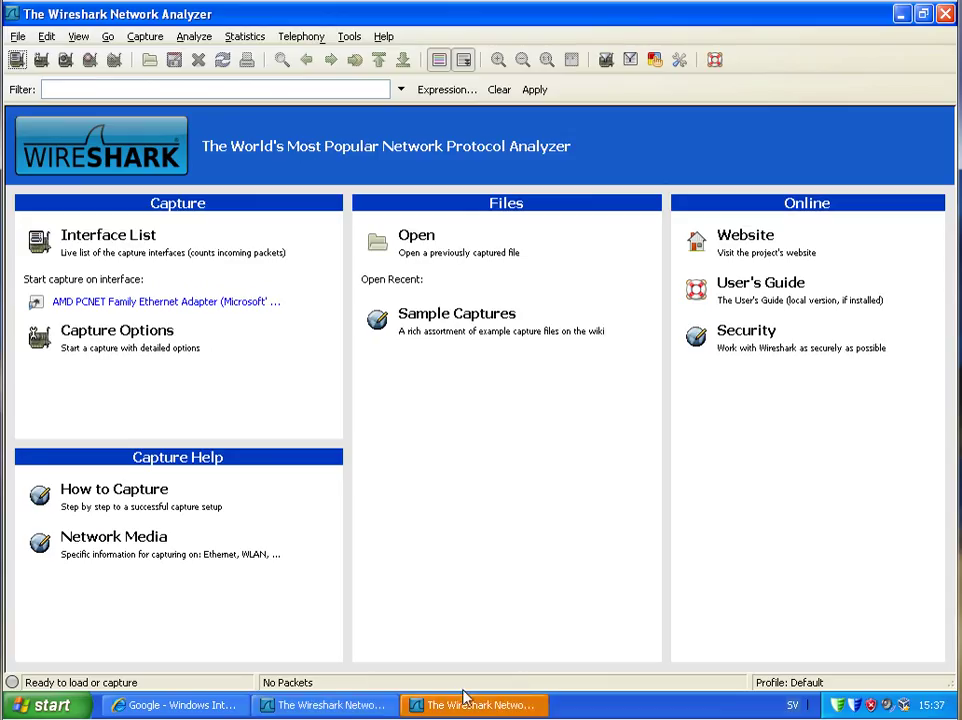
pyautogui.click(463, 697)
pyautogui.click(509, 699)
pyautogui.click(947, 10)
pyautogui.click(370, 697)
# Start a live capture on the AMD PCNET Family Ethernet adapter and dismiss the Nava Shield alert
pyautogui.click(17, 60)
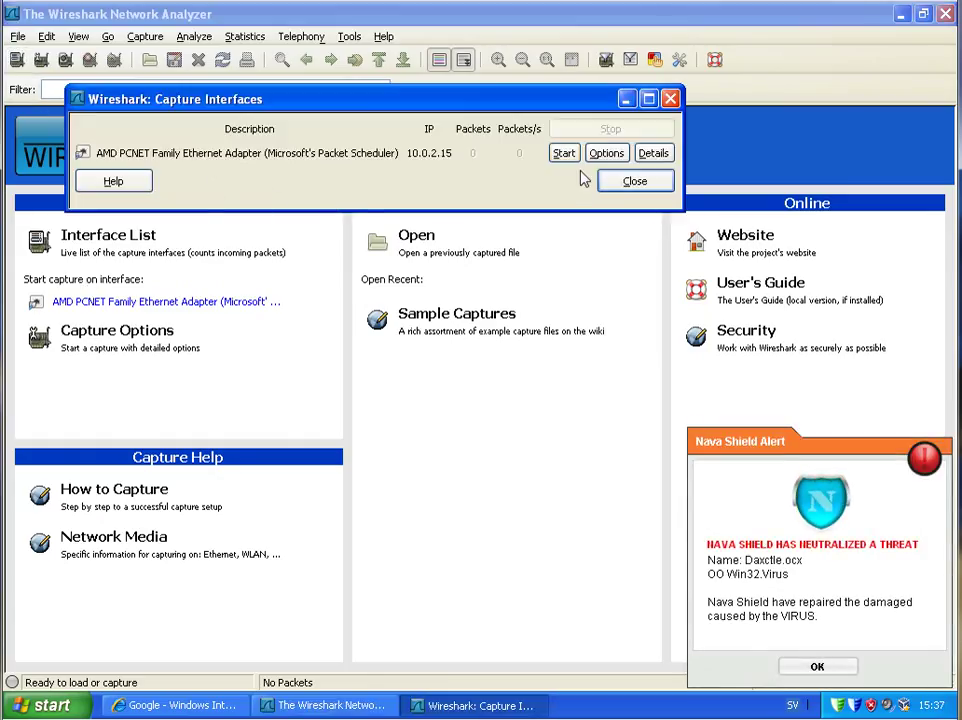
pyautogui.click(564, 154)
pyautogui.click(828, 670)
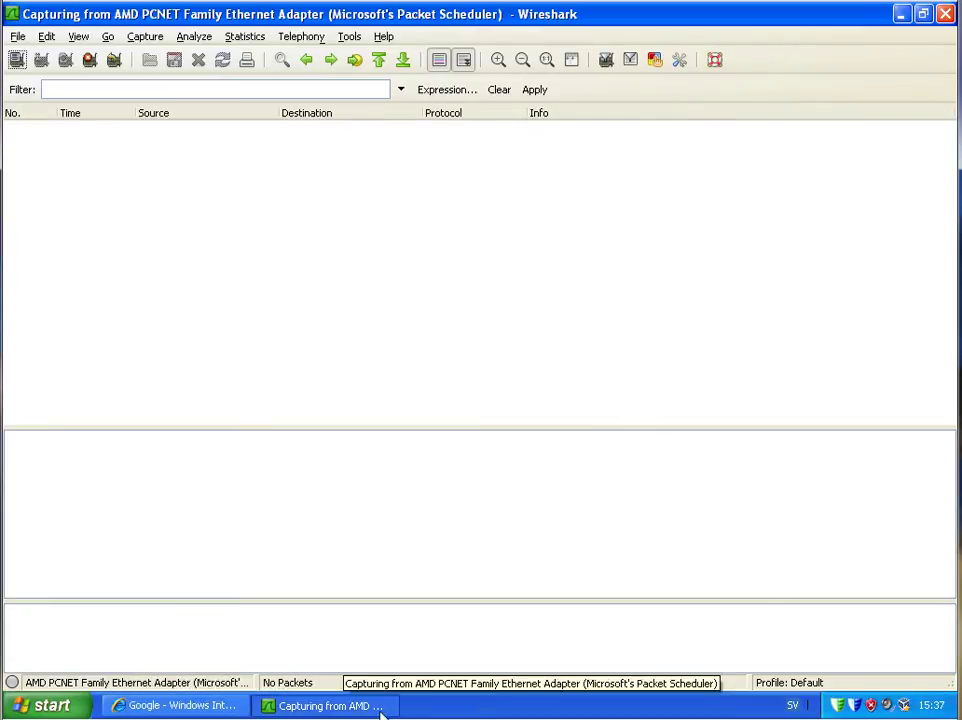
# Reopen Nava Shield, confirm no updates exist for version 8.296.592, then view its protection settings
pyautogui.click(902, 13)
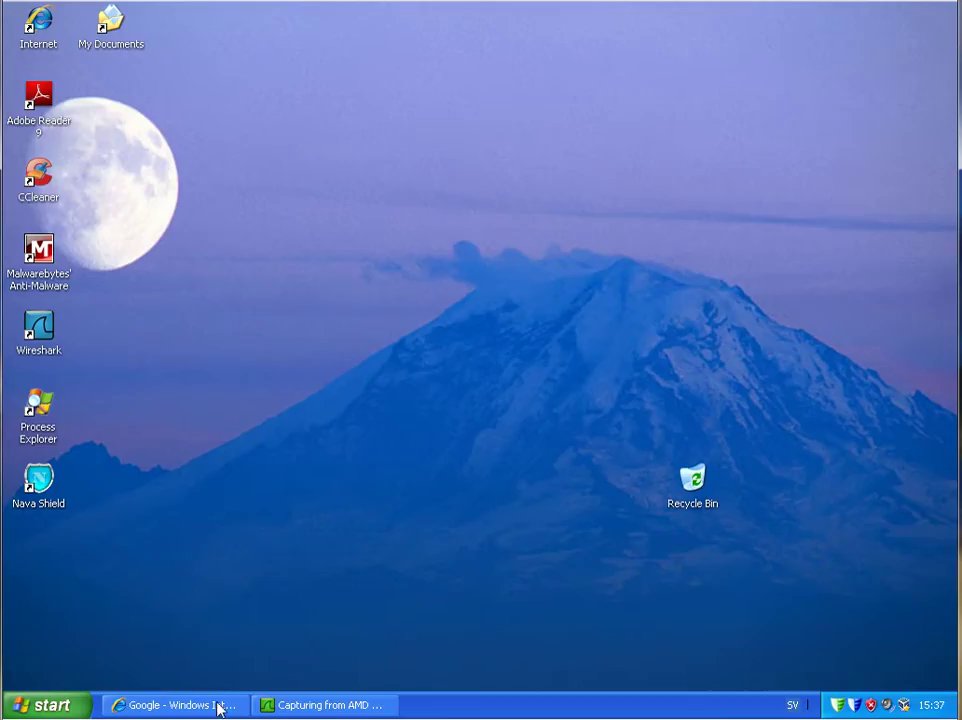
pyautogui.doubleClick(837, 705)
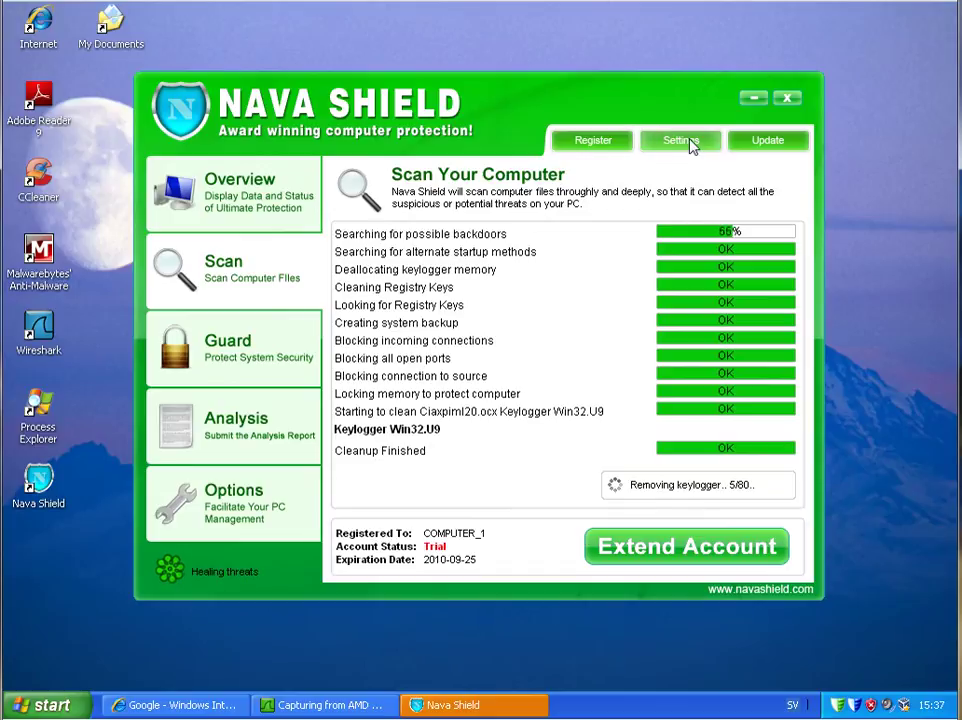
pyautogui.click(790, 144)
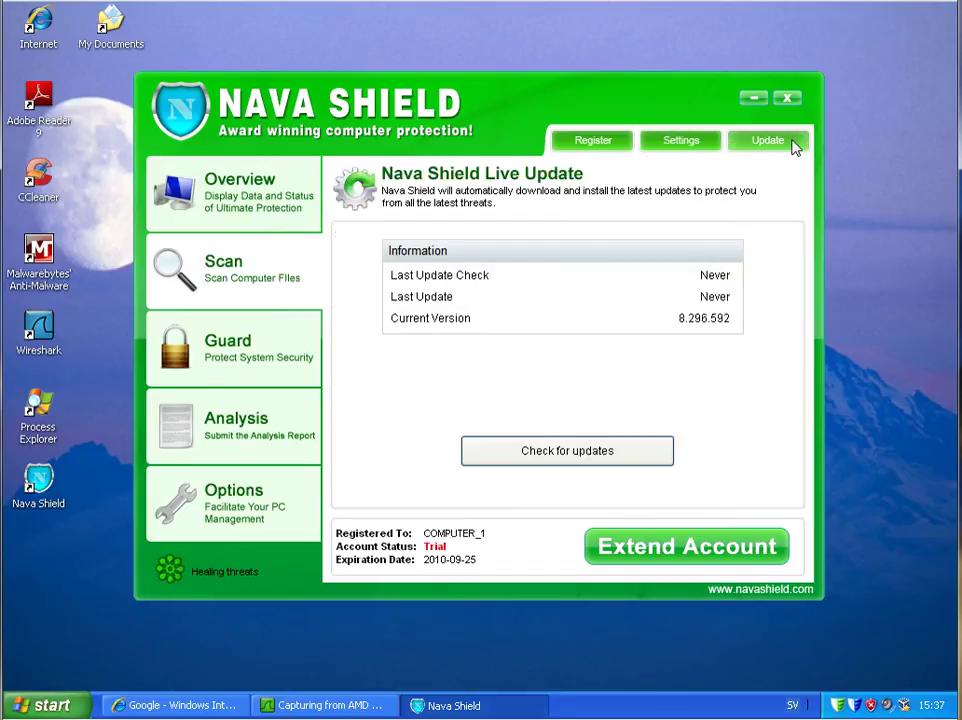
pyautogui.click(597, 458)
pyautogui.click(614, 458)
pyautogui.click(716, 145)
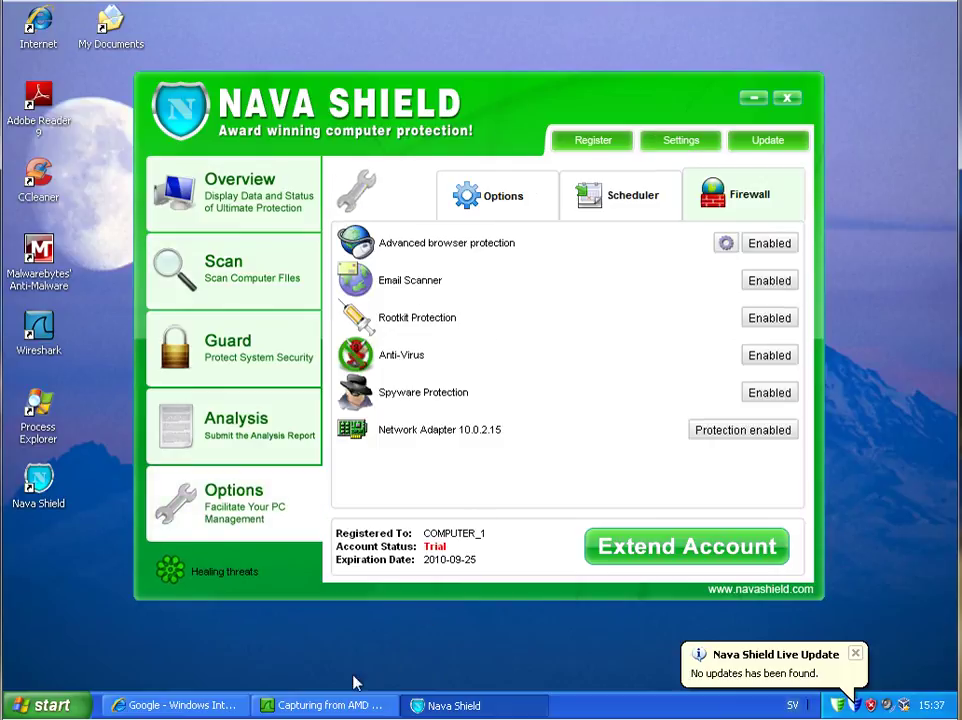
# Close Nava Shield in Wireshark, inspect packets 17–19, and expand packet 17's TCP details
pyautogui.click(300, 707)
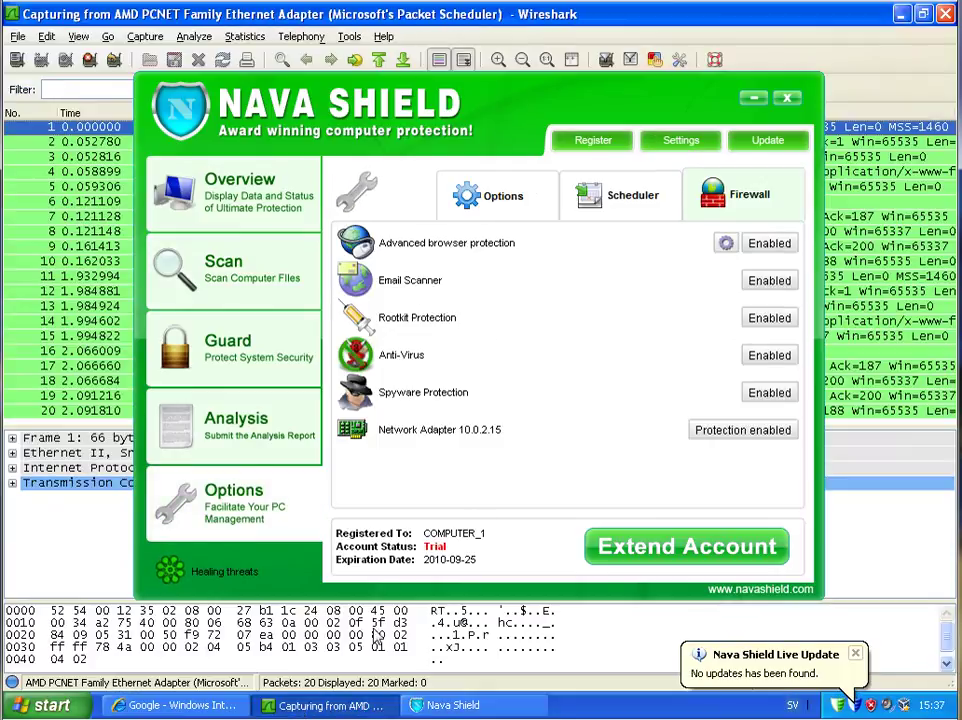
pyautogui.click(787, 97)
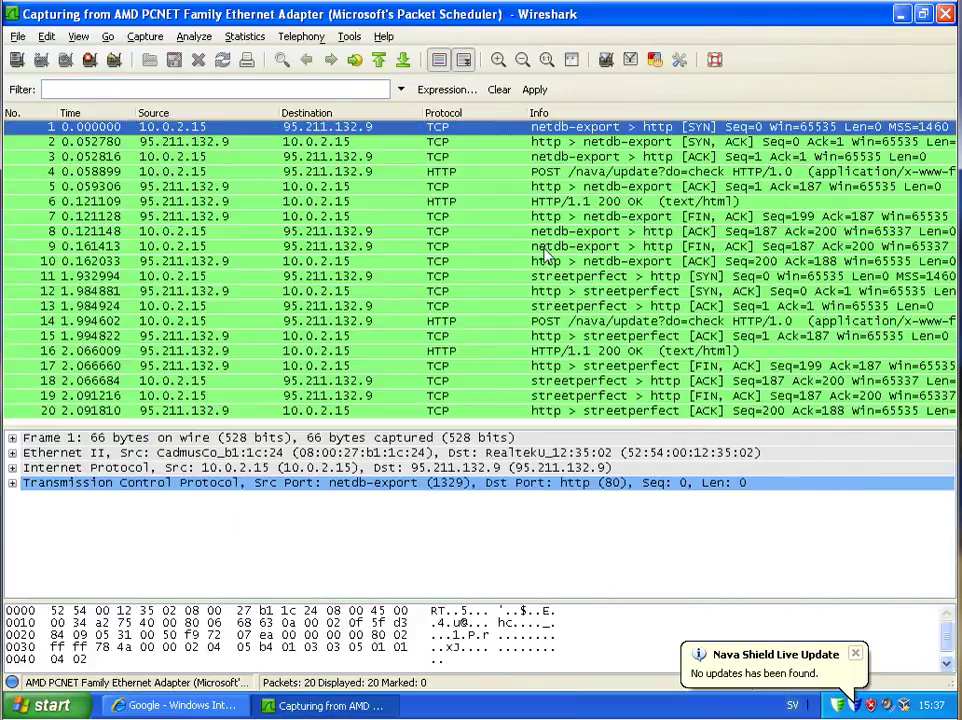
pyautogui.click(318, 381)
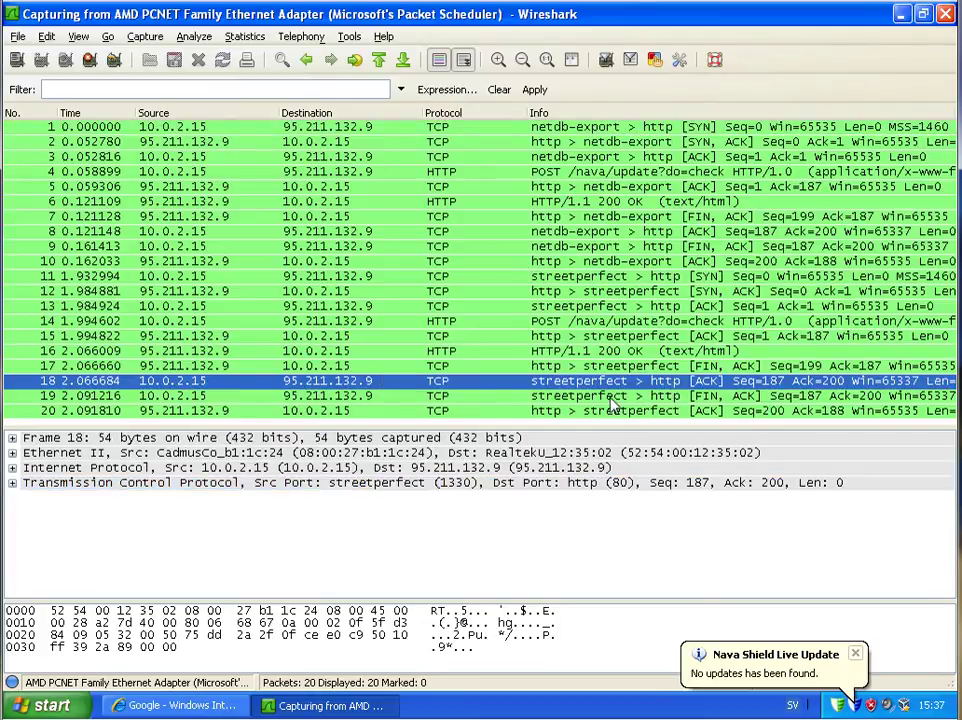
pyautogui.click(648, 400)
pyautogui.click(638, 386)
pyautogui.click(633, 368)
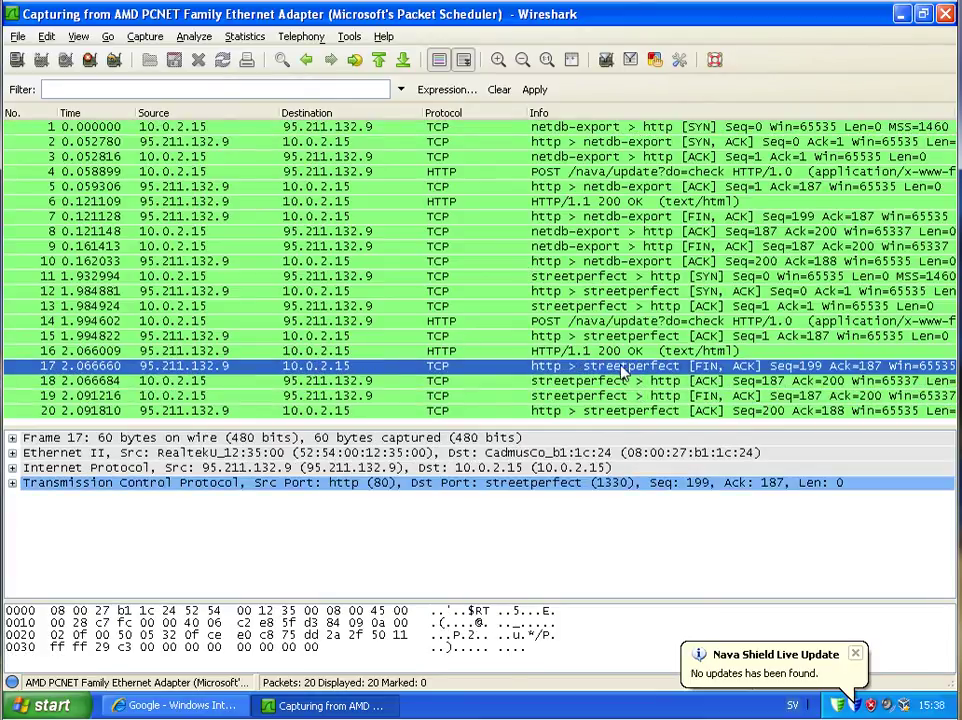
pyautogui.click(12, 483)
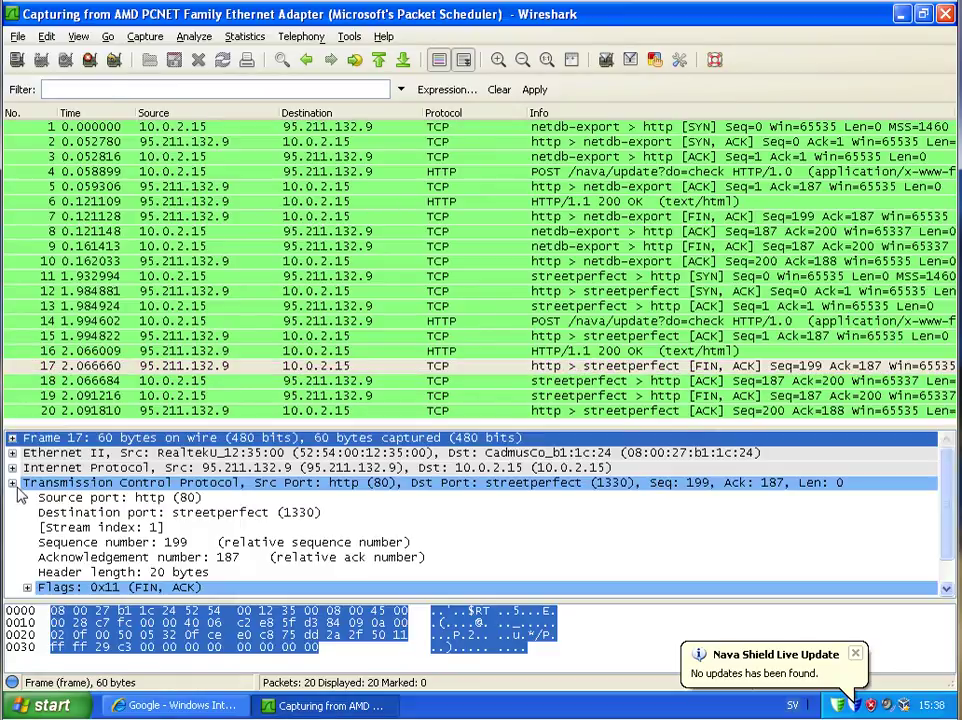
# Dismiss the keylogger alert and inspect packets 12–14, including the update POST to 95.211.132.9
pyautogui.scroll(-1, 300, 505)
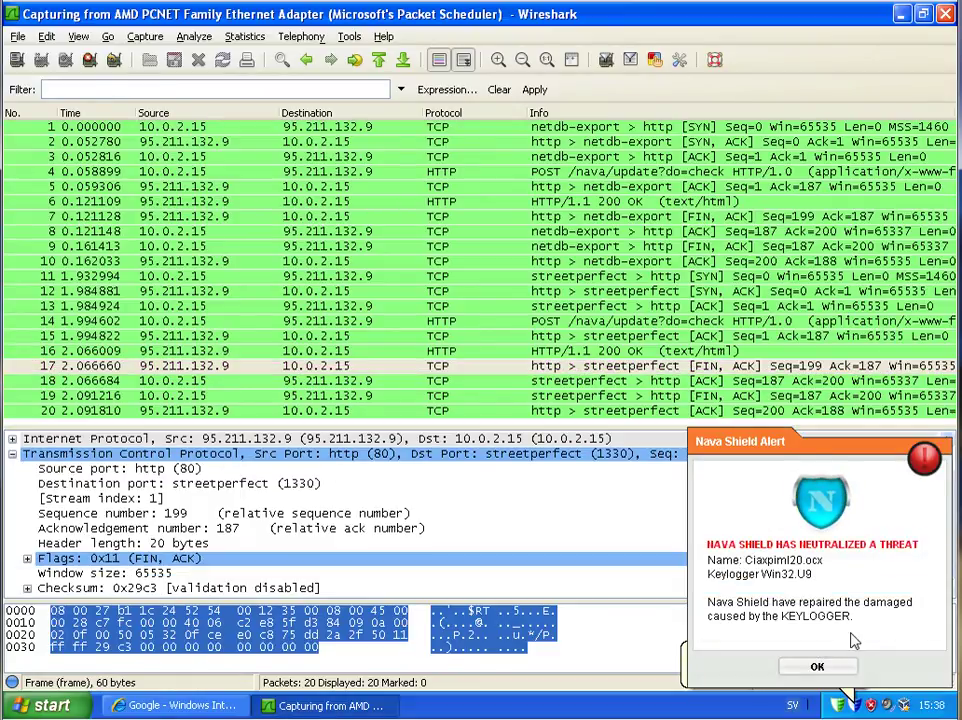
pyautogui.click(805, 667)
pyautogui.scroll(1, 615, 510)
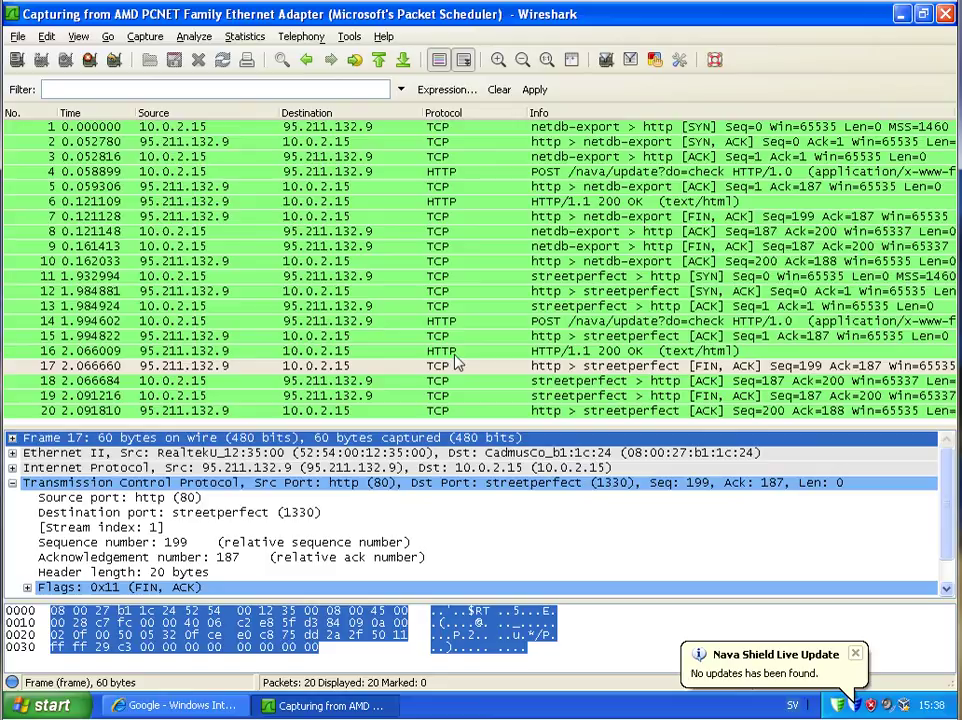
pyautogui.click(350, 321)
pyautogui.click(370, 291)
pyautogui.click(360, 306)
# Look up 95.211.132.9 on ip-lookup.net and review results showing leaseweb.com in the Netherlands
pyautogui.click(222, 710)
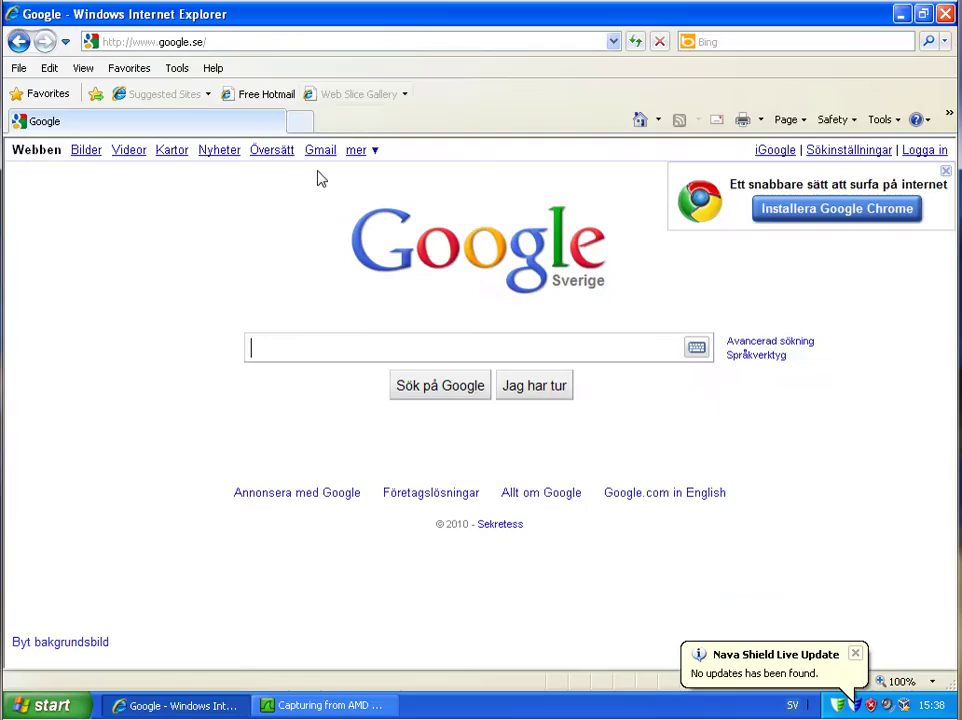
pyautogui.click(257, 46)
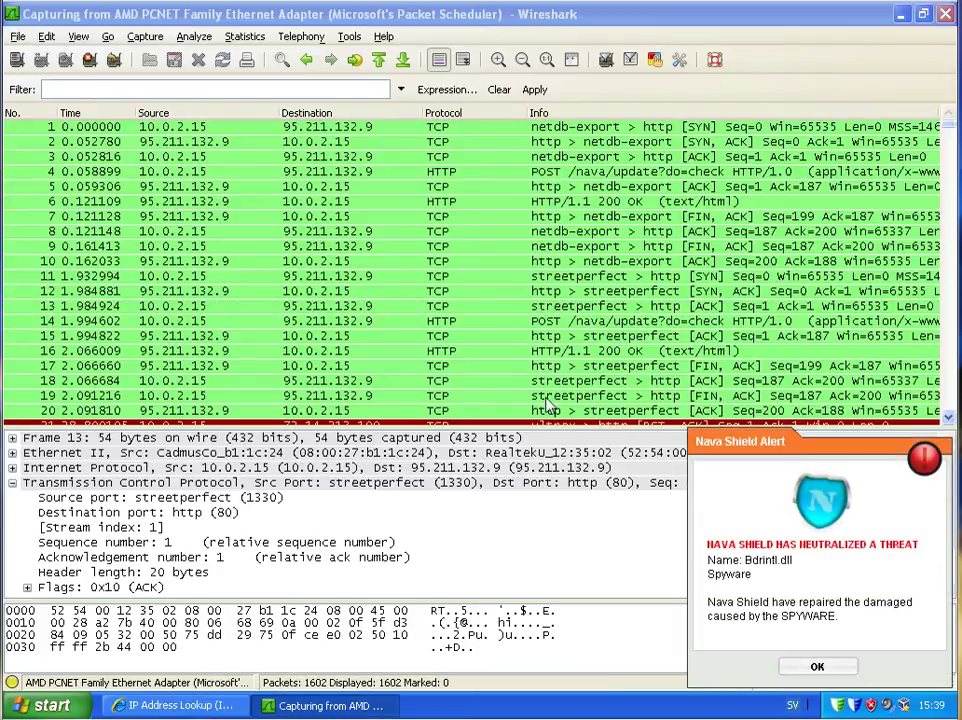
pyautogui.click(209, 708)
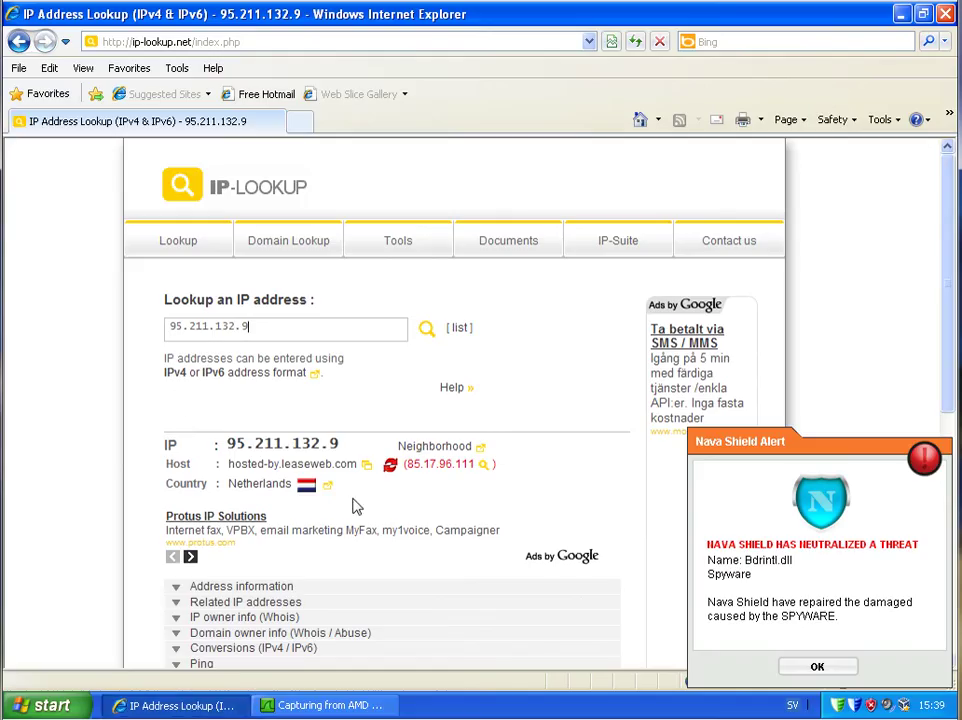
pyautogui.scroll(-1, 357, 507)
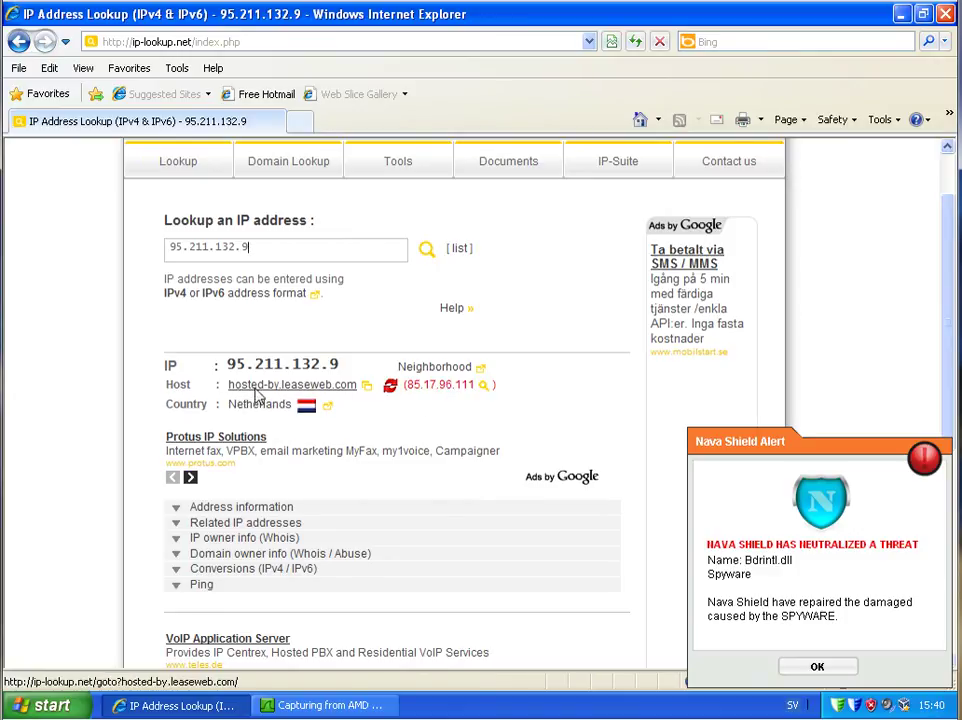
pyautogui.scroll(-3, 421, 505)
pyautogui.scroll(-3, 421, 505)
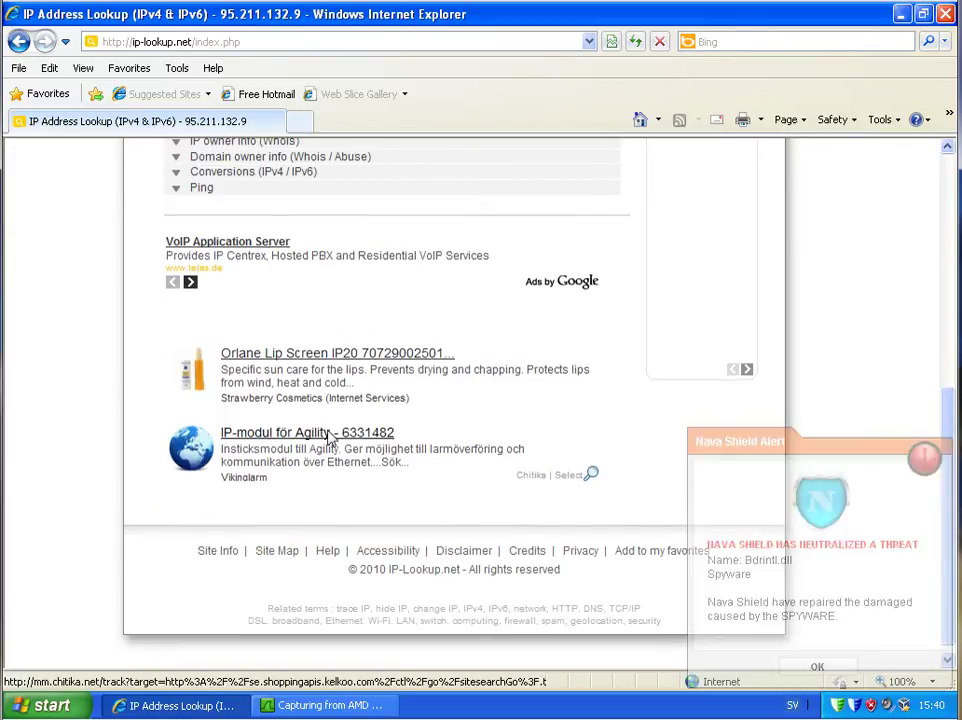
pyautogui.scroll(8, 380, 462)
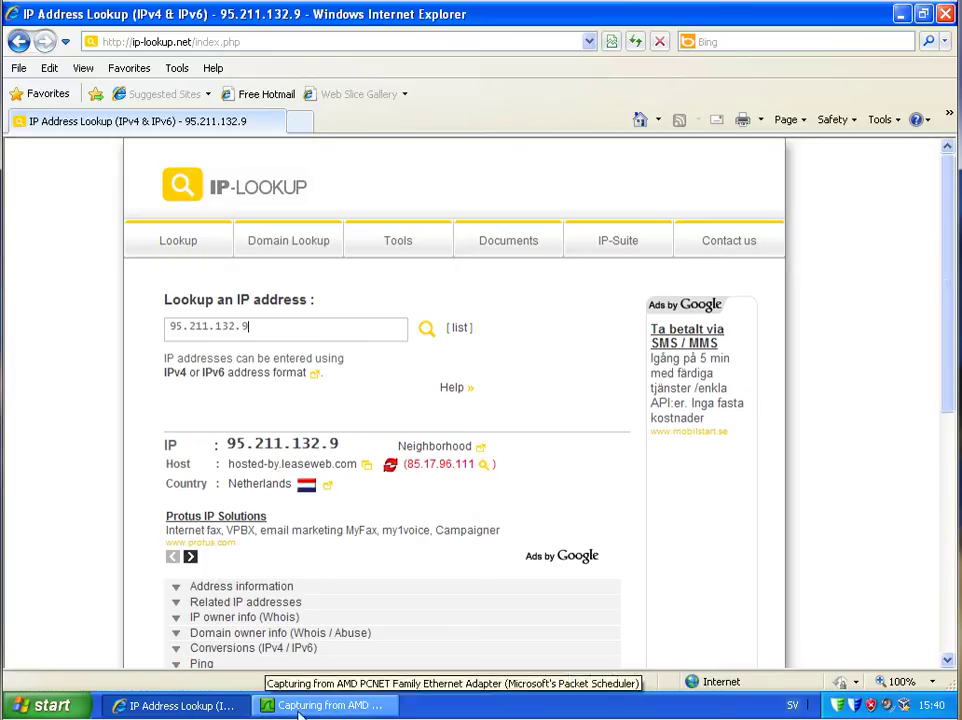
# Select packet 14, the navashield.com update POST, and follow its TCP stream
pyautogui.click(263, 705)
pyautogui.click(414, 283)
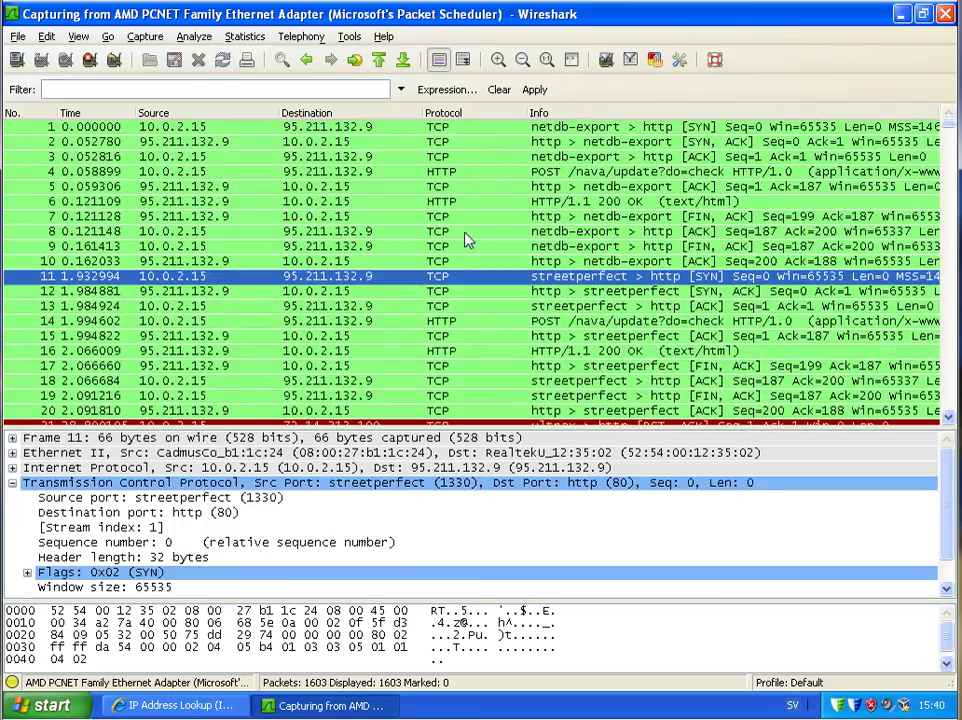
pyautogui.click(457, 325)
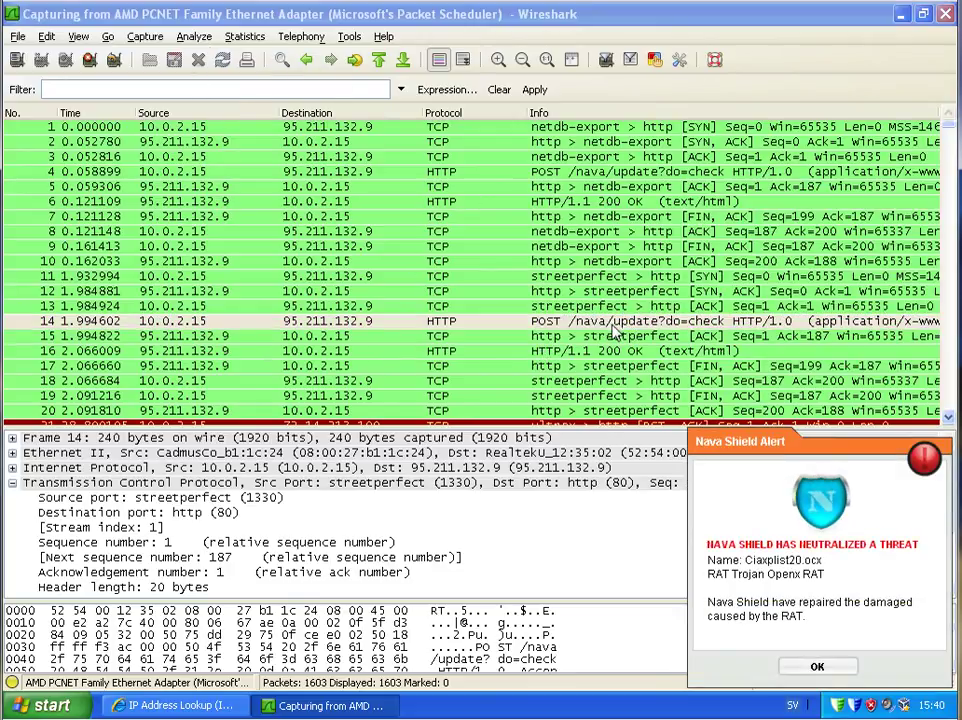
pyautogui.click(614, 332)
pyautogui.click(244, 36)
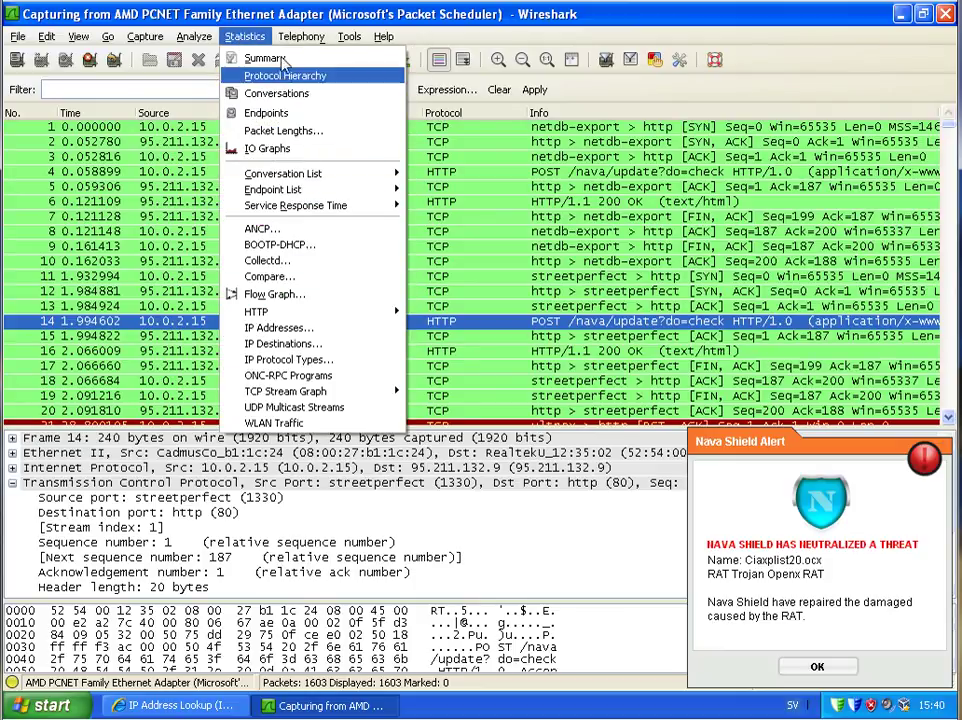
pyautogui.moveTo(210, 42)
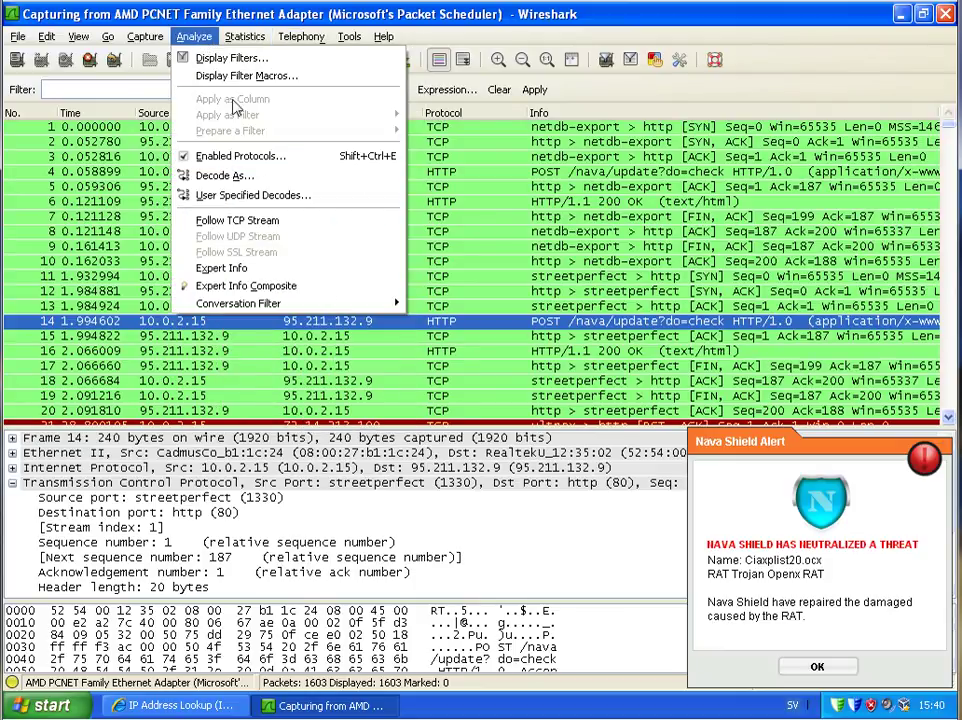
pyautogui.click(240, 220)
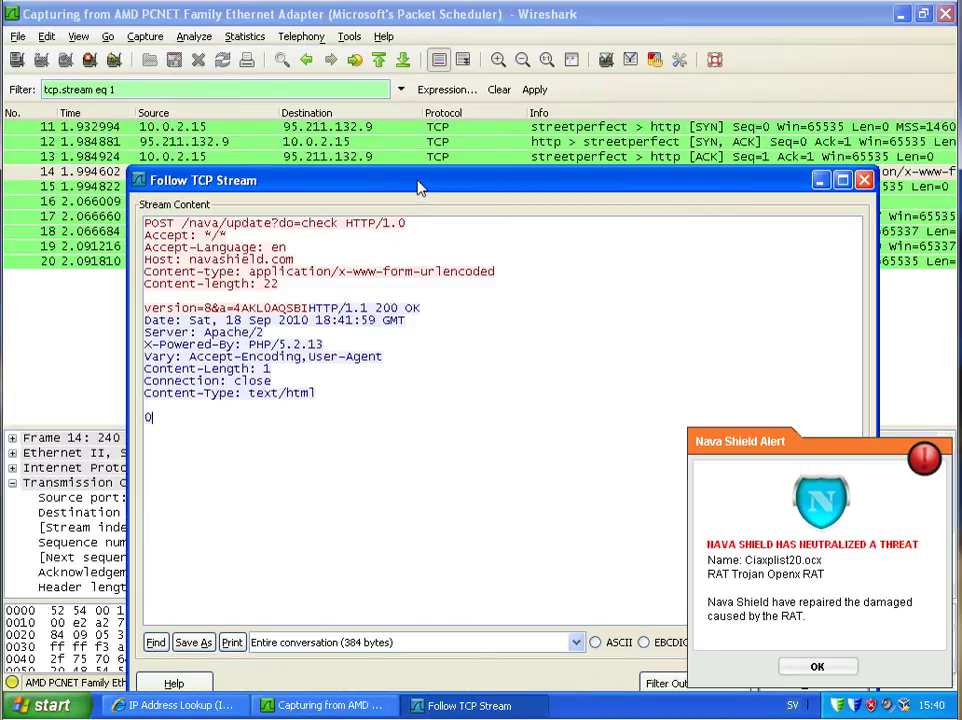
# Review the stream's reply of 0, close it, and quit Wireshark without saving
pyautogui.moveTo(415, 180); pyautogui.dragTo(265, 51)
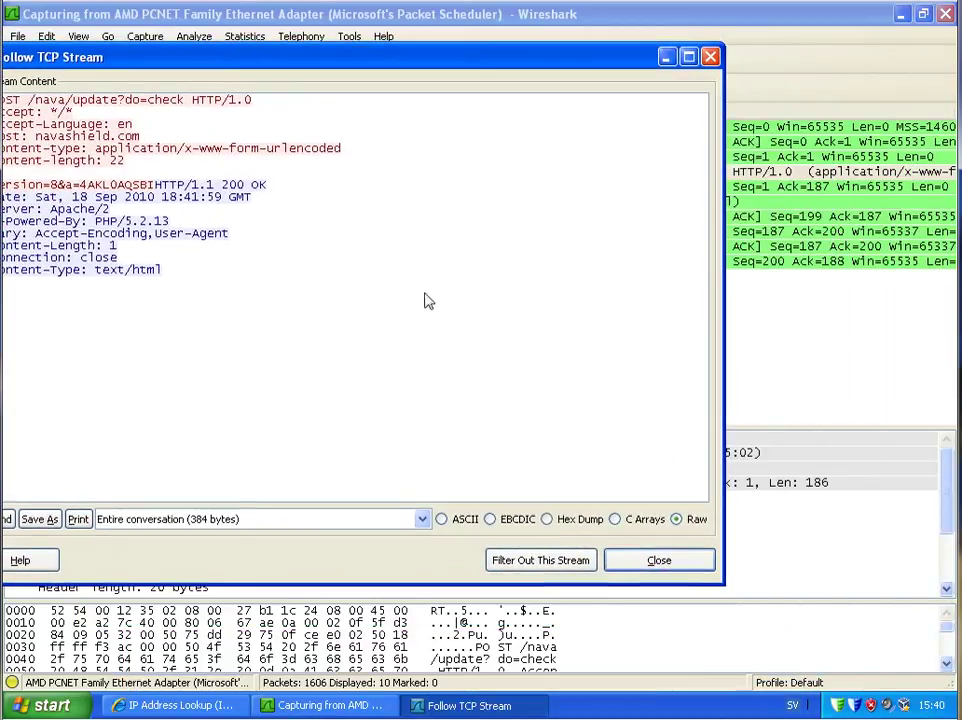
pyautogui.click(668, 562)
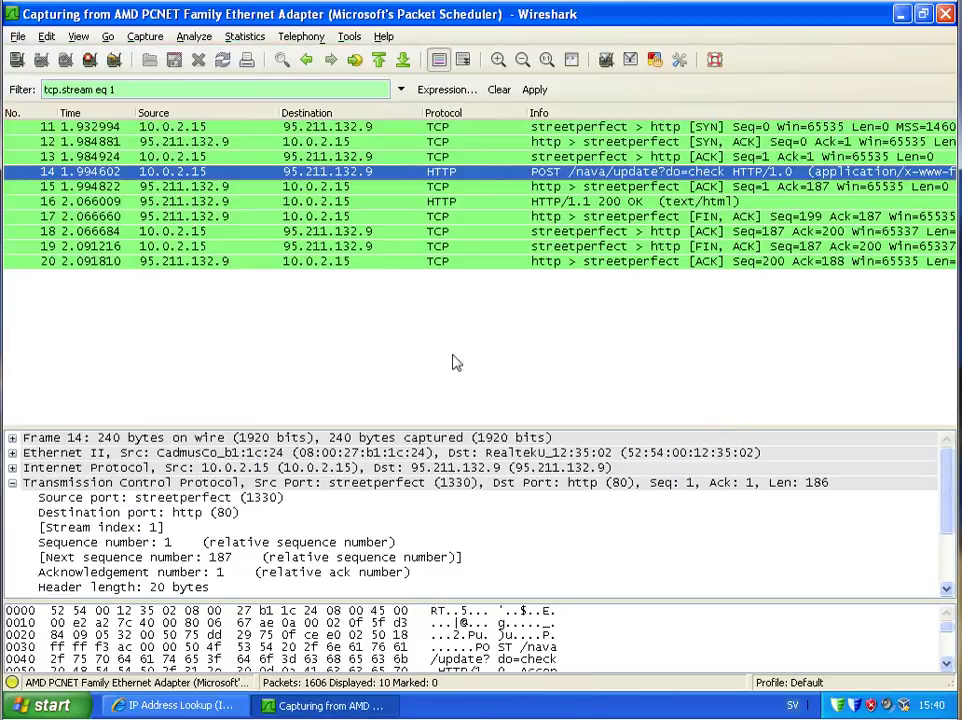
pyautogui.click(945, 14)
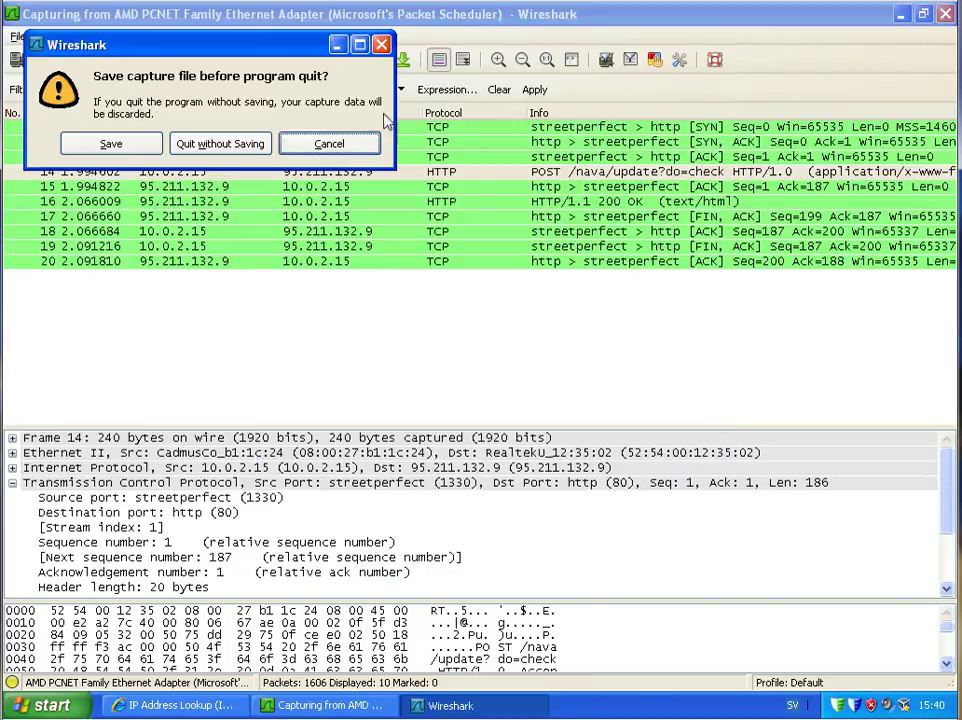
pyautogui.click(220, 144)
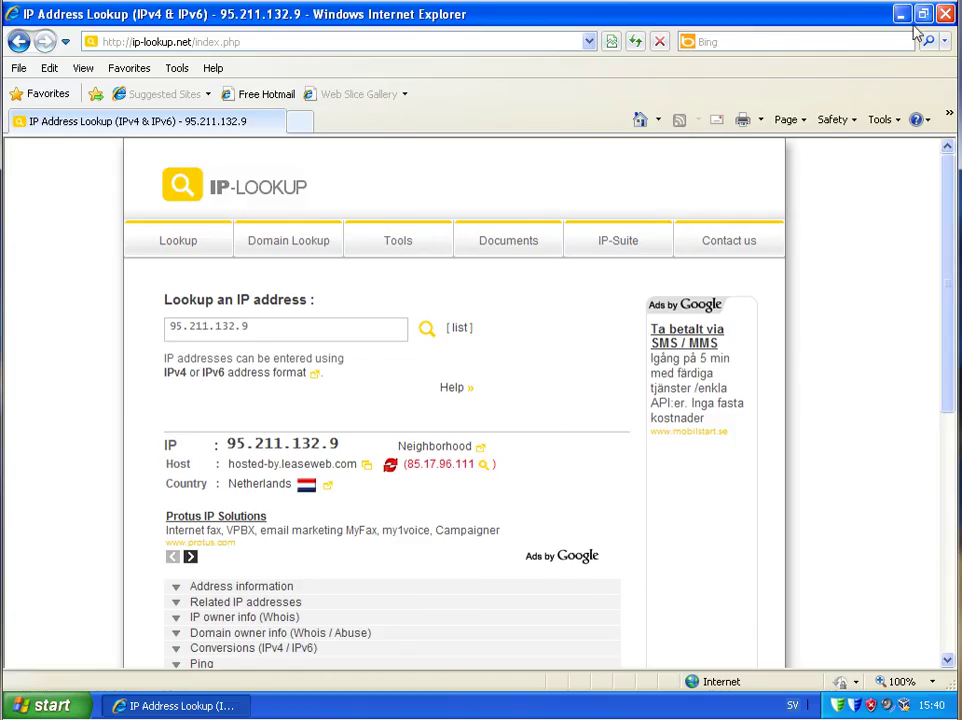
# Open Nava Shield and Security Center showing virus protection NOT FOUND, then close it and dismiss the alert
pyautogui.press('super+d')
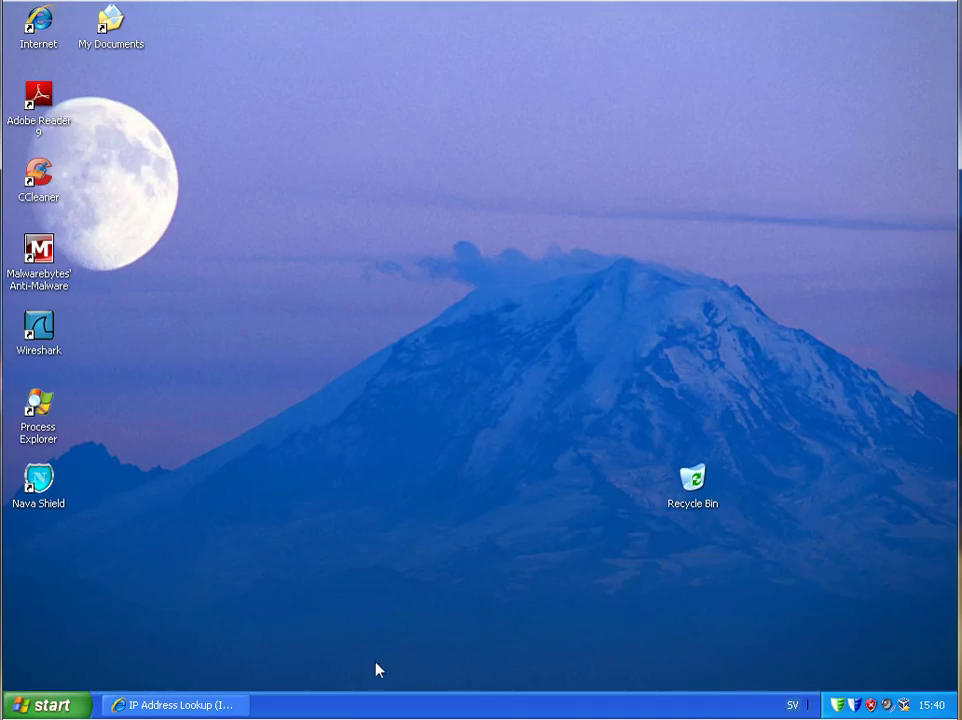
pyautogui.doubleClick(837, 706)
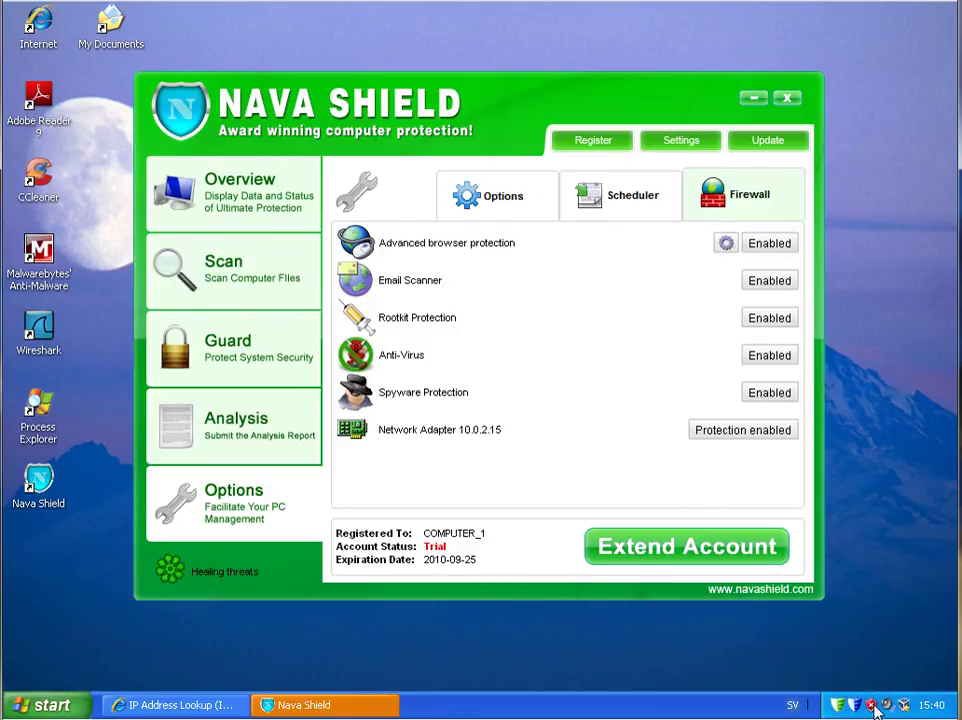
pyautogui.doubleClick(871, 706)
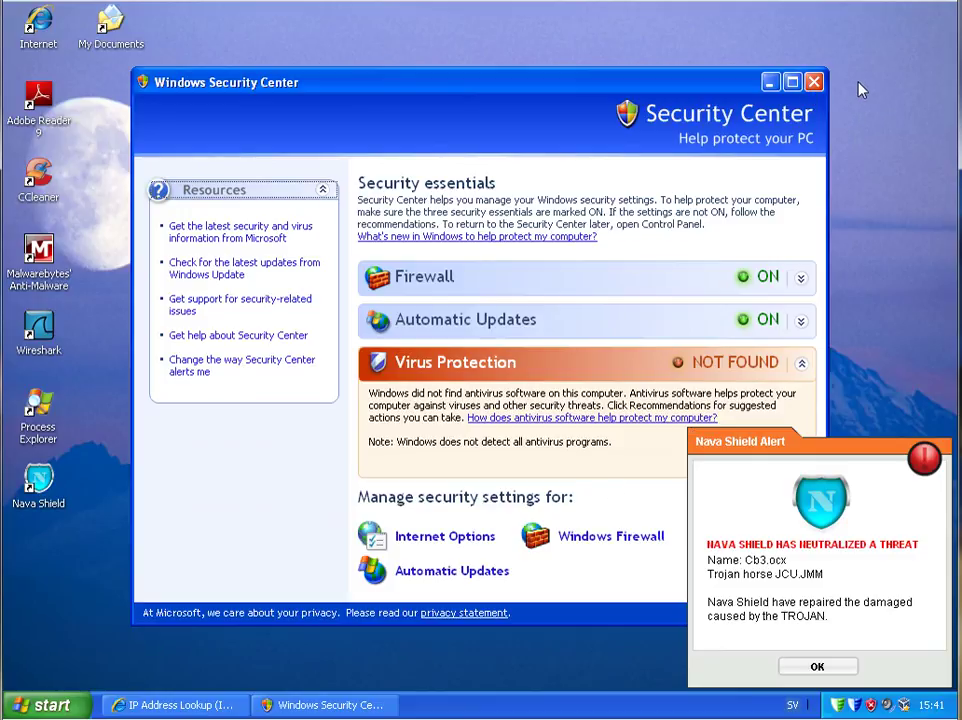
pyautogui.click(814, 82)
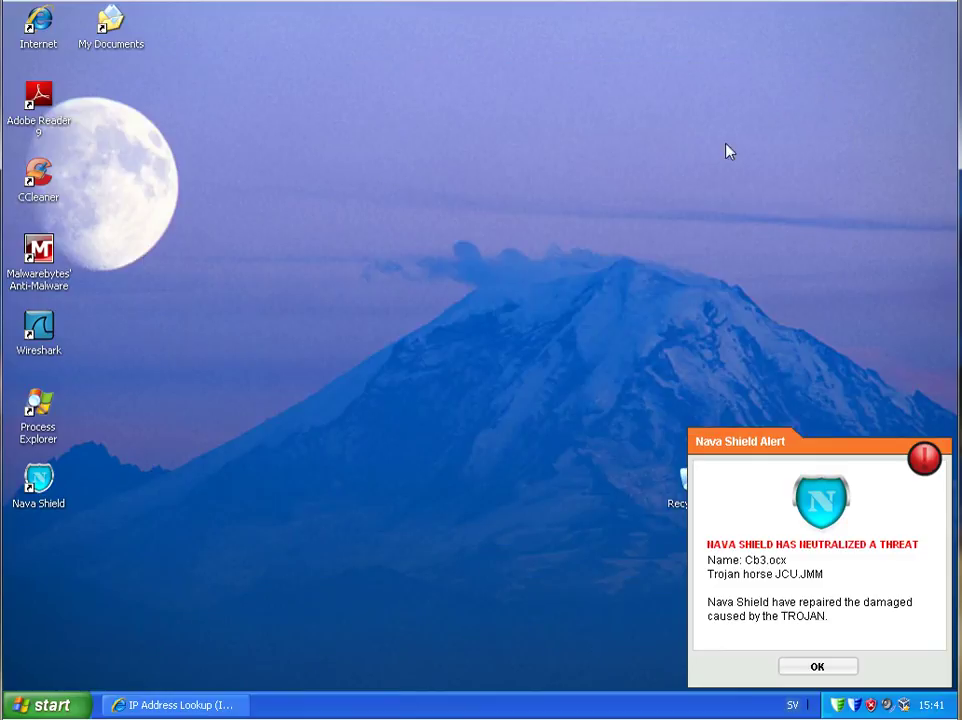
pyautogui.click(836, 670)
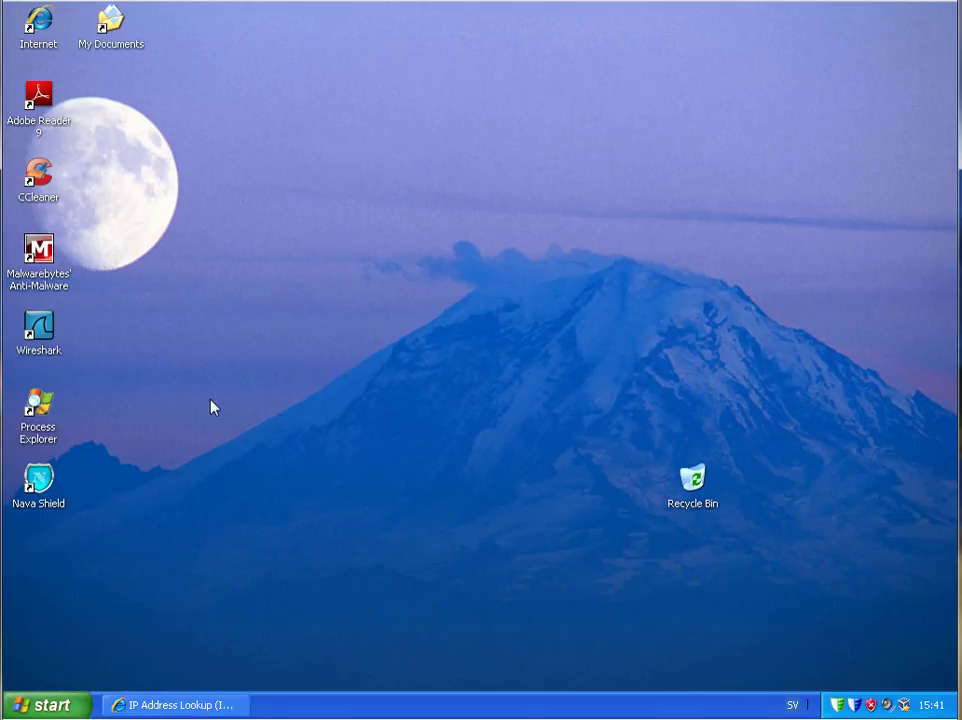
# Review Nava Shield's Email Scanner, Browser Protection and Nava Guard components, then launch Malwarebytes' Anti-Malware
pyautogui.click(50, 38)
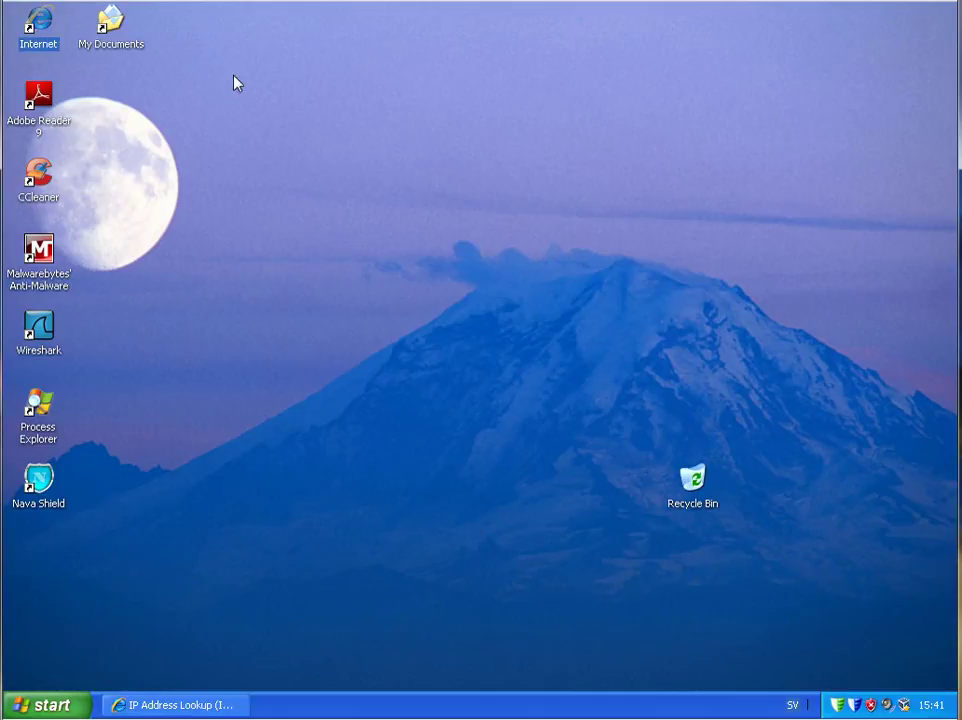
pyautogui.doubleClick(840, 705)
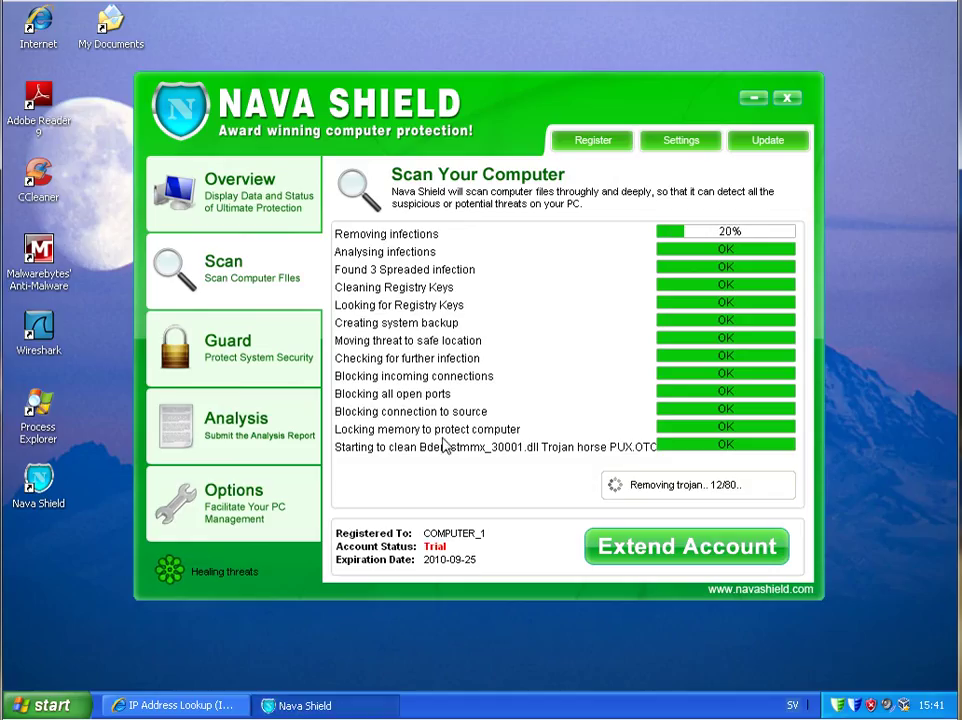
pyautogui.click(215, 355)
pyautogui.click(487, 326)
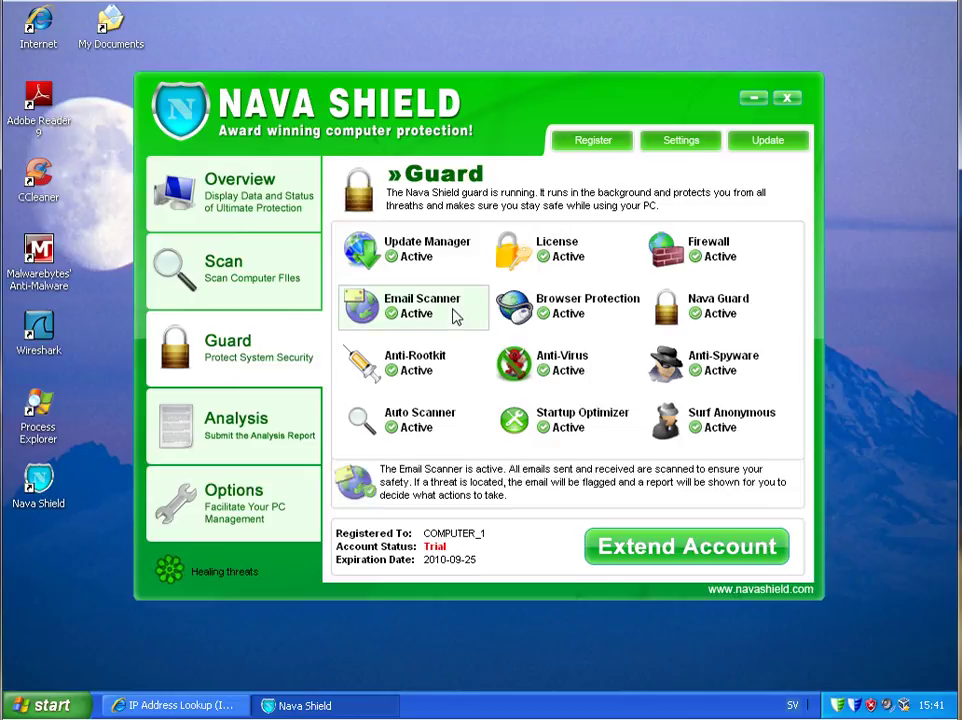
pyautogui.click(548, 318)
pyautogui.click(724, 329)
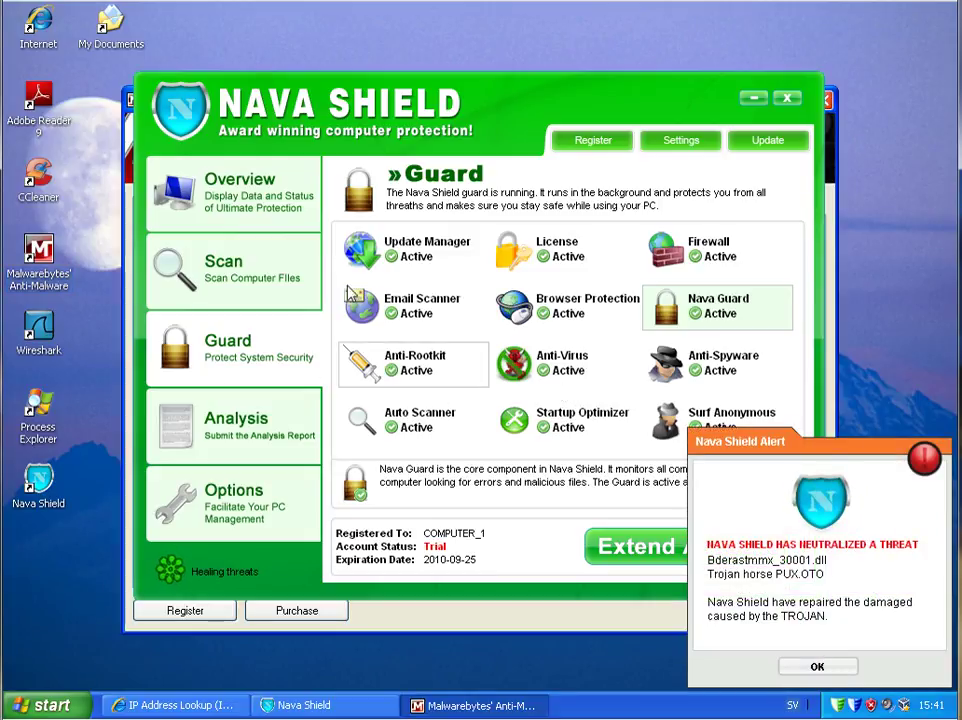
pyautogui.click(752, 97)
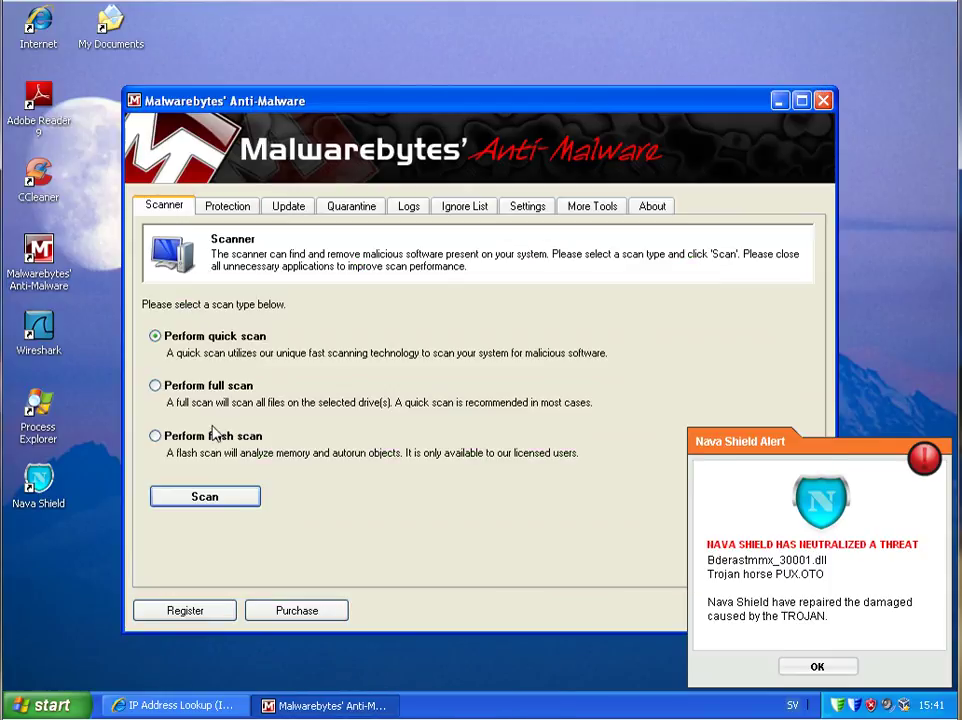
# Run a Malwarebytes quick scan, close Internet Explorer, and acknowledge 52 infections among 122509 objects
pyautogui.click(226, 501)
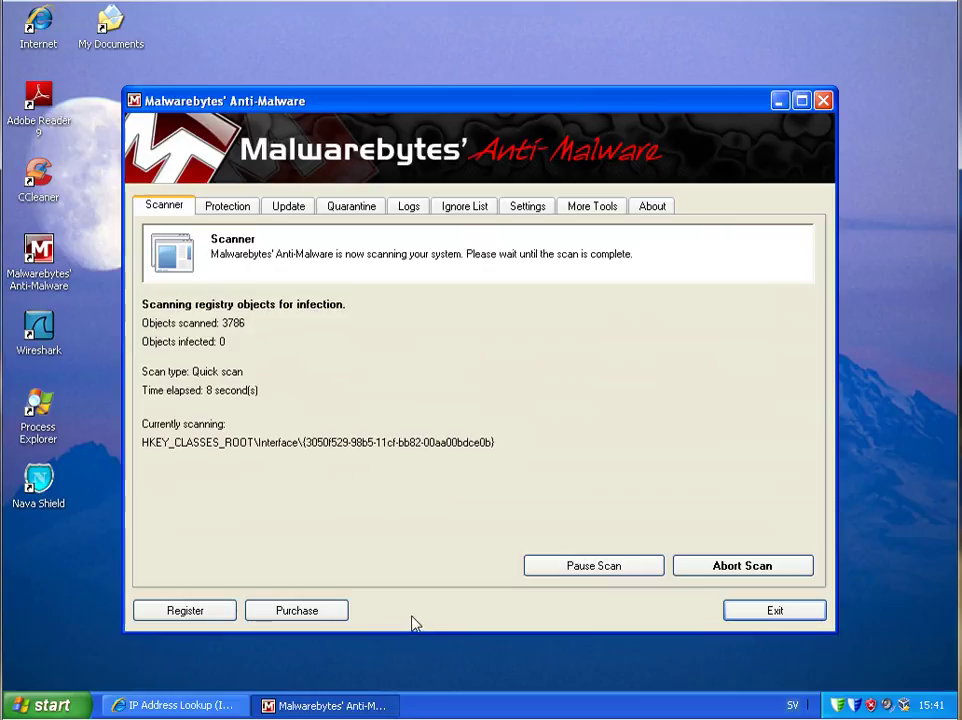
pyautogui.click(206, 707)
pyautogui.click(204, 705)
pyautogui.click(204, 705)
pyautogui.click(944, 14)
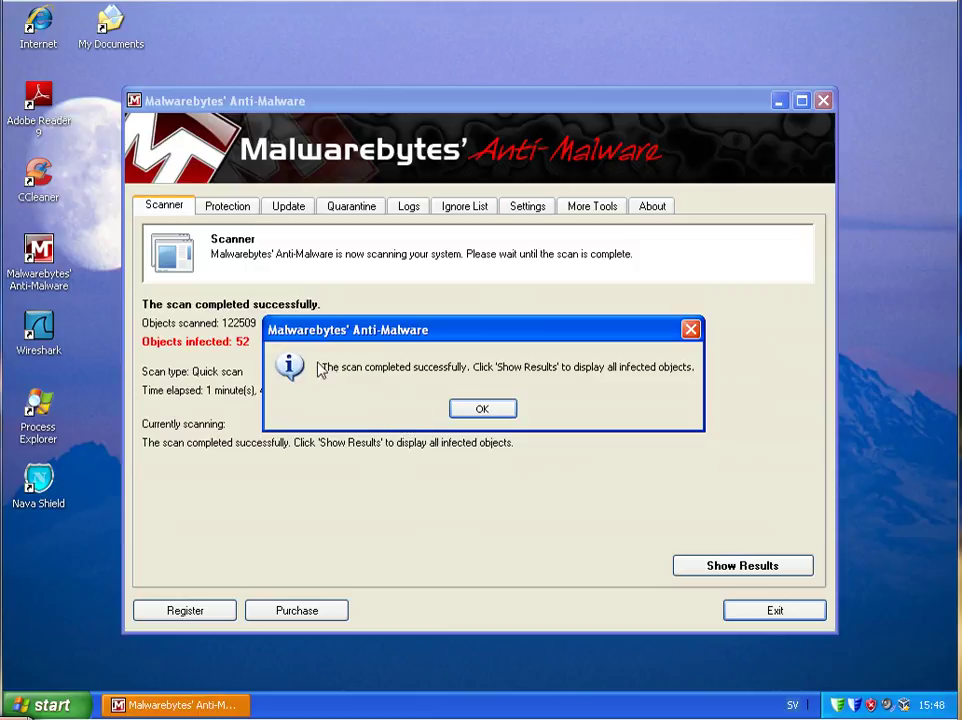
pyautogui.click(481, 406)
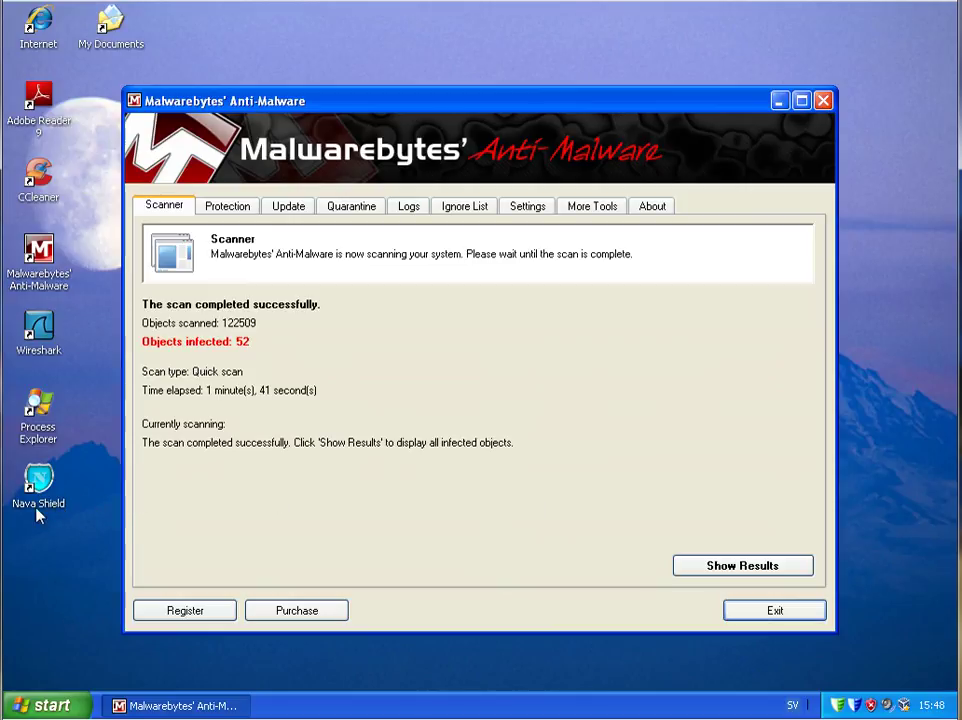
# Dismiss the Nava Shield alert and view the maximized list of Rogue.NavaShield infections
pyautogui.click(793, 665)
pyautogui.click(742, 565)
pyautogui.click(801, 101)
pyautogui.moveTo(189, 214); pyautogui.dragTo(241, 224)
pyautogui.moveTo(928, 305); pyautogui.dragTo(937, 525)
# Remove all selected infections, close the saved log, and agree to restart the computer
pyautogui.click(133, 625)
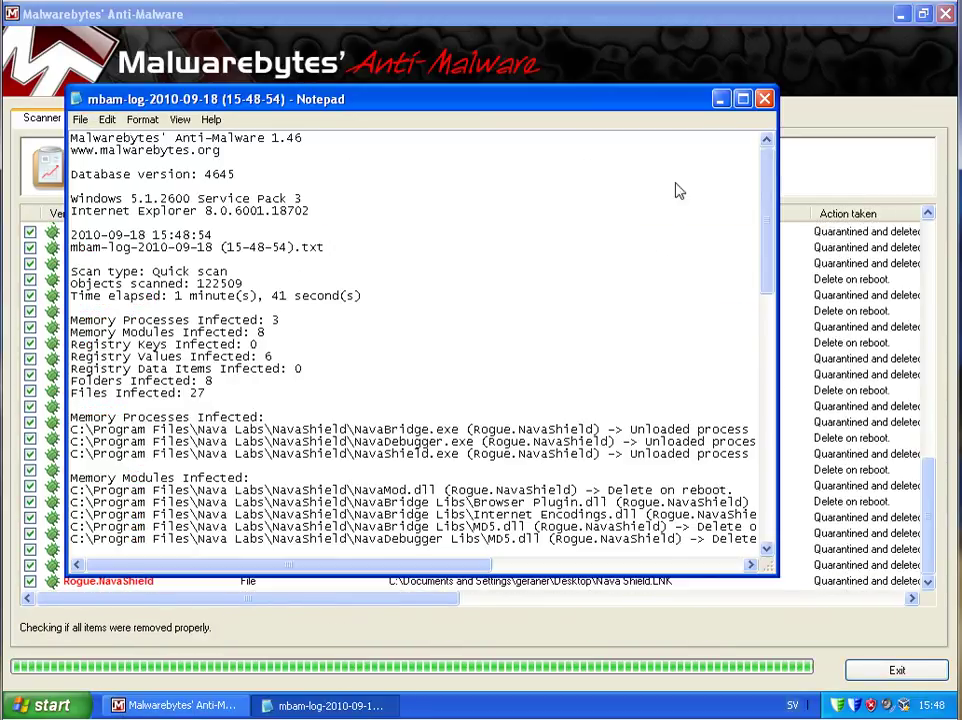
pyautogui.click(765, 100)
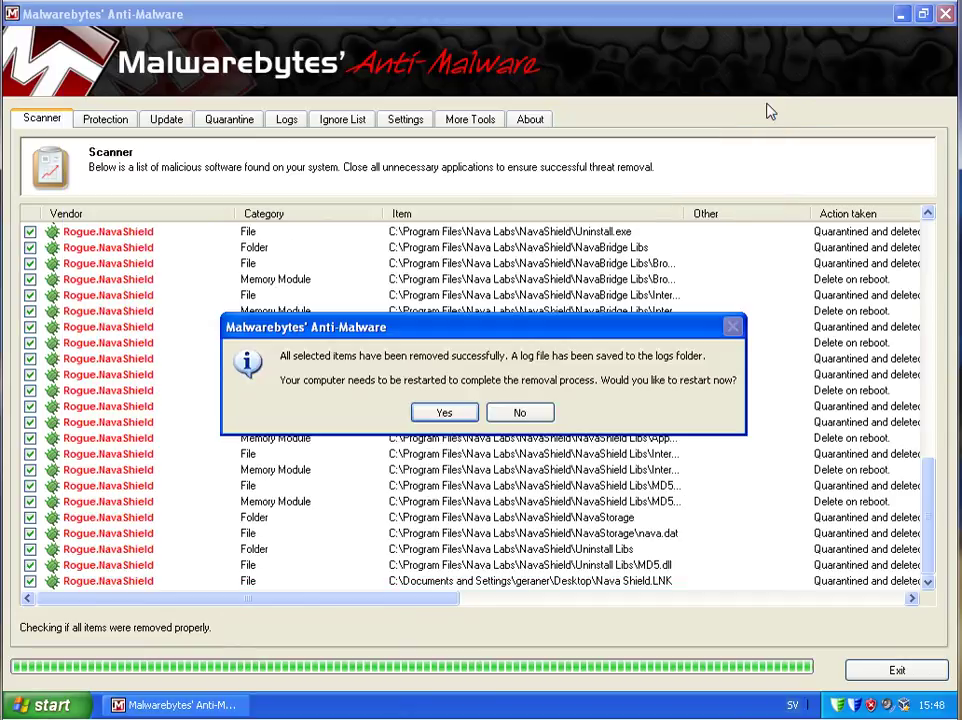
pyautogui.click(444, 414)
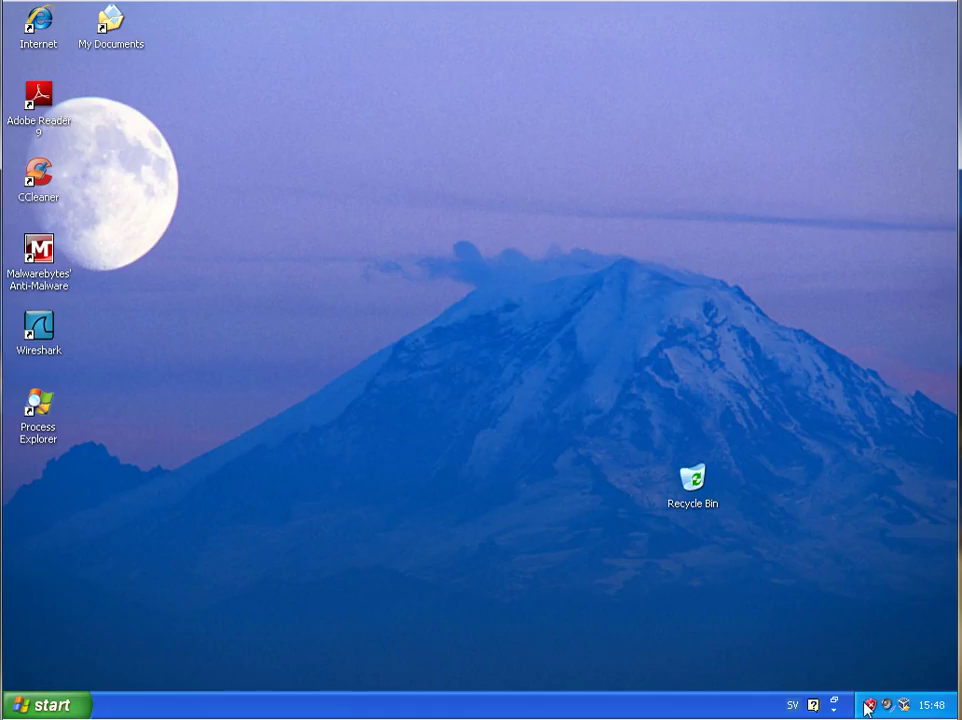